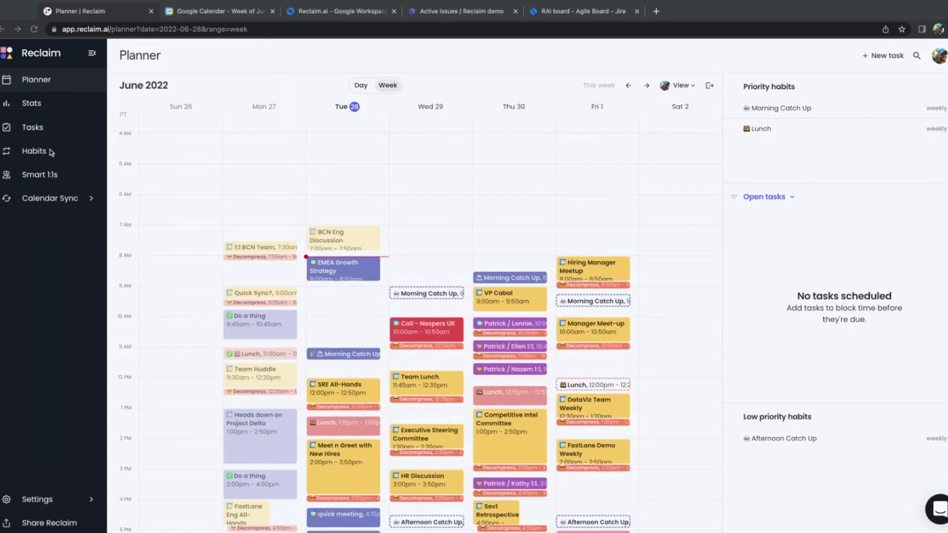
# Step: Open the Habits list and move the Lunch habit above Morning Catch Up in priority
pyautogui.click(35, 151)
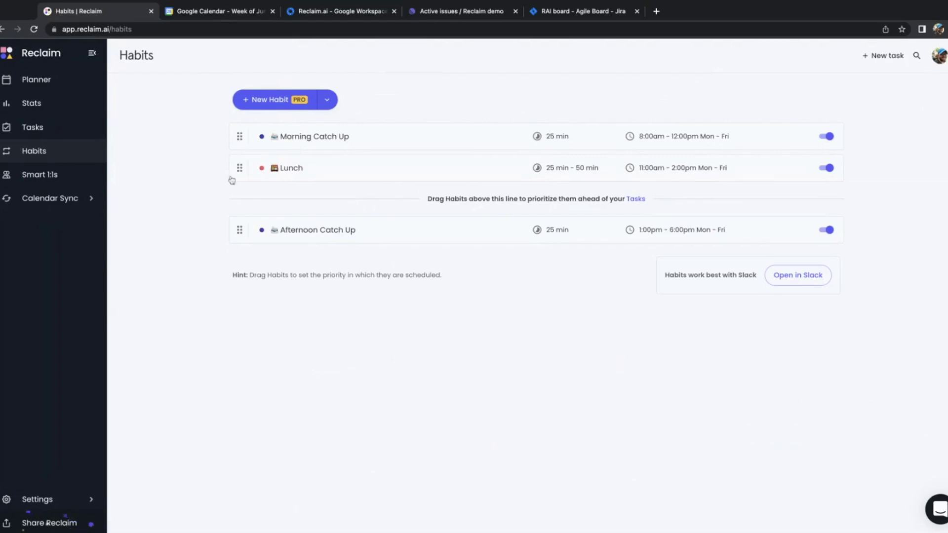
pyautogui.moveTo(238, 169); pyautogui.dragTo(242, 141)
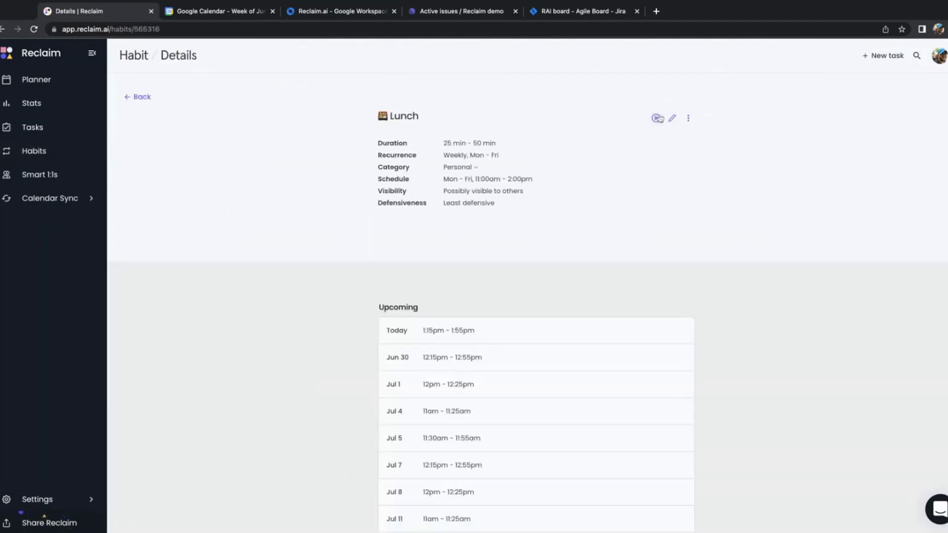
# Step: Open the Lunch habit for editing and examine its category, time window and duration settings
pyautogui.click(670, 119)
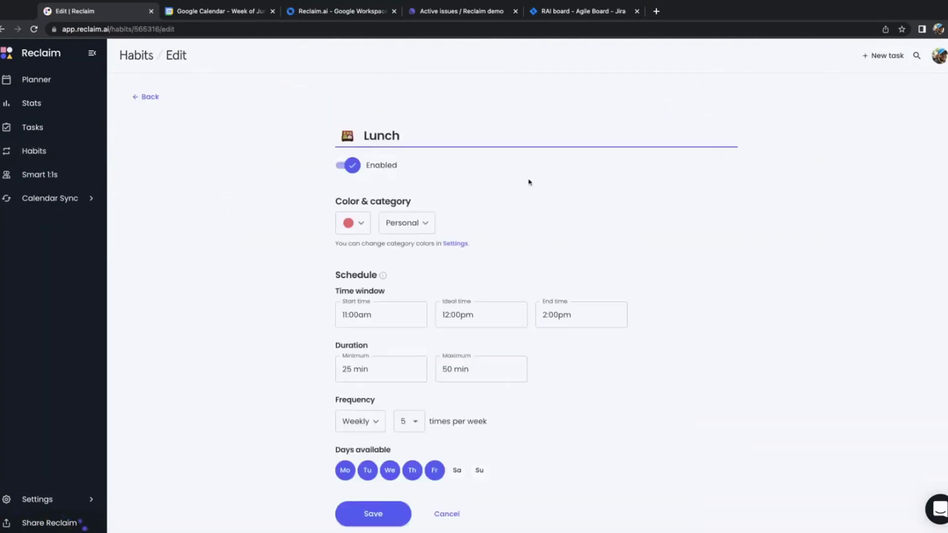
pyautogui.scroll(-1, 491, 187)
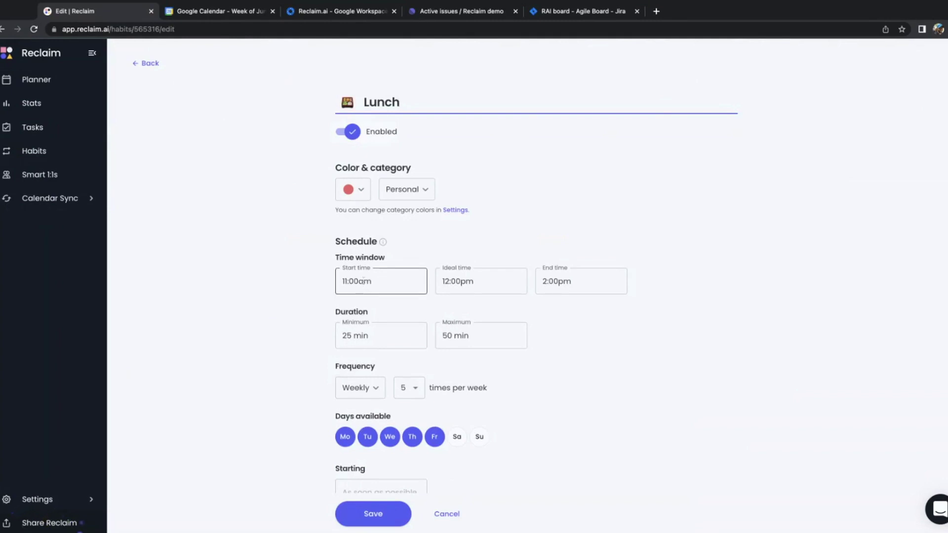
pyautogui.click(406, 191)
pyautogui.click(419, 189)
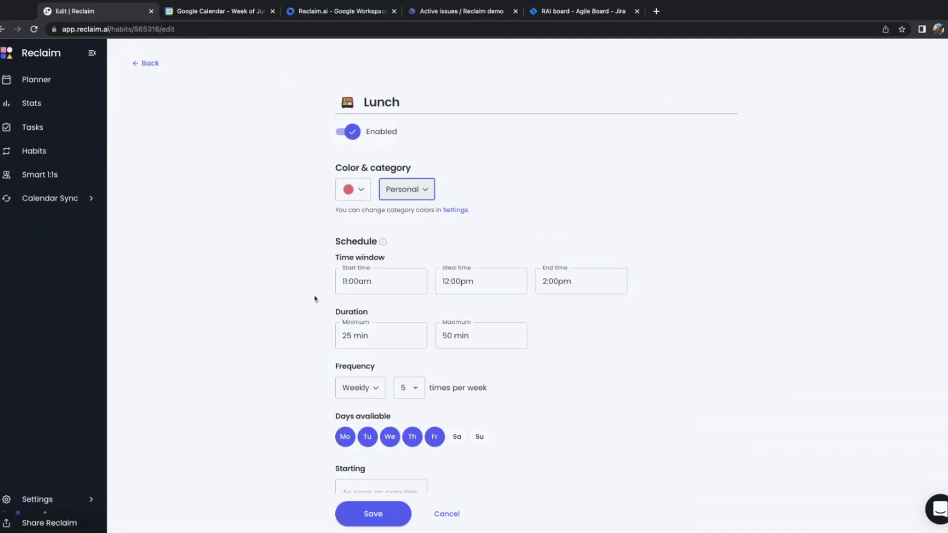
pyautogui.scroll(-1, 375, 302)
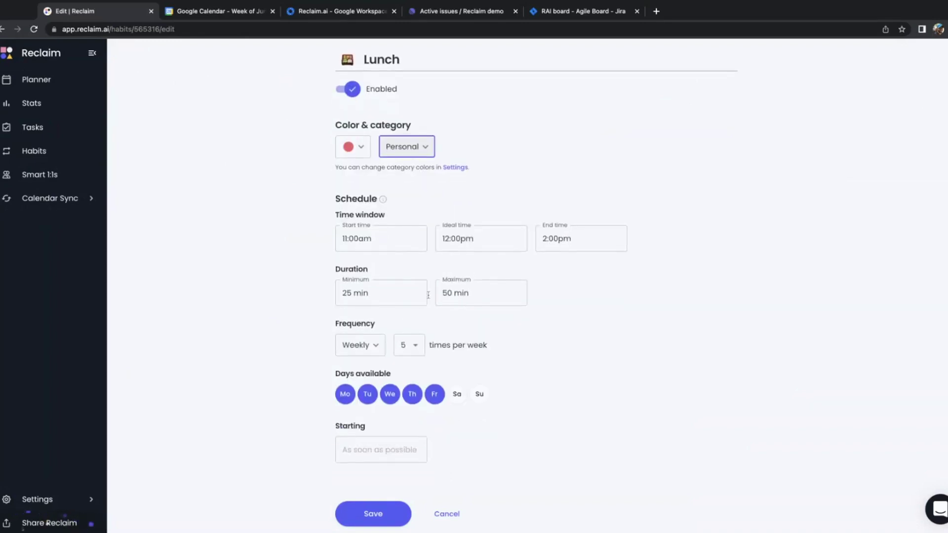
pyautogui.click(410, 295)
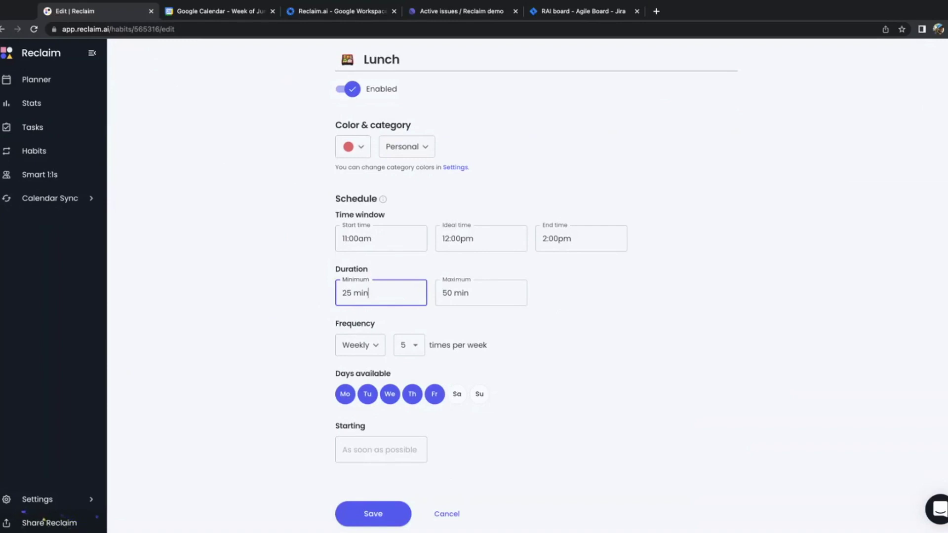
pyautogui.click(449, 296)
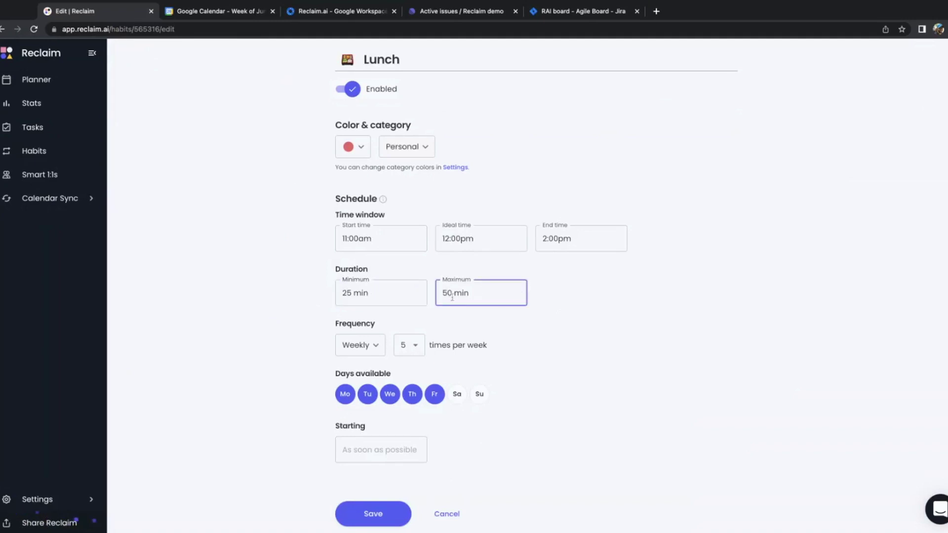
pyautogui.scroll(-1, 457, 299)
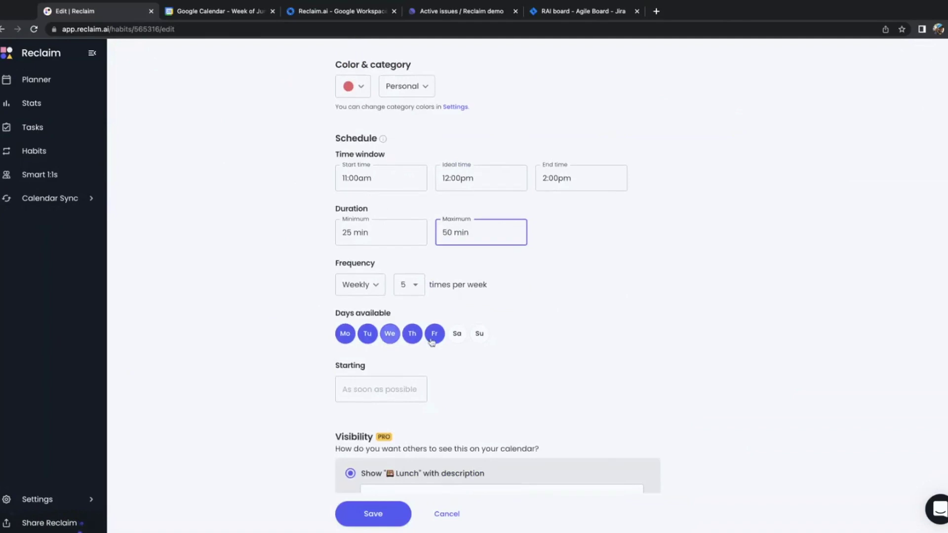
# Step: Try a once-per-week frequency for the Lunch habit to view the ideal day choices, and restore it to 5 times per week
pyautogui.click(358, 292)
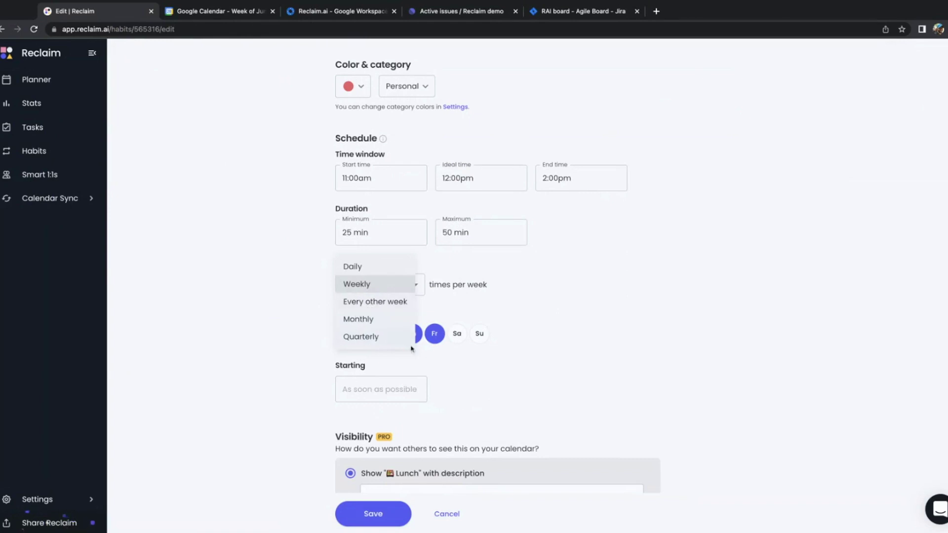
pyautogui.click(582, 292)
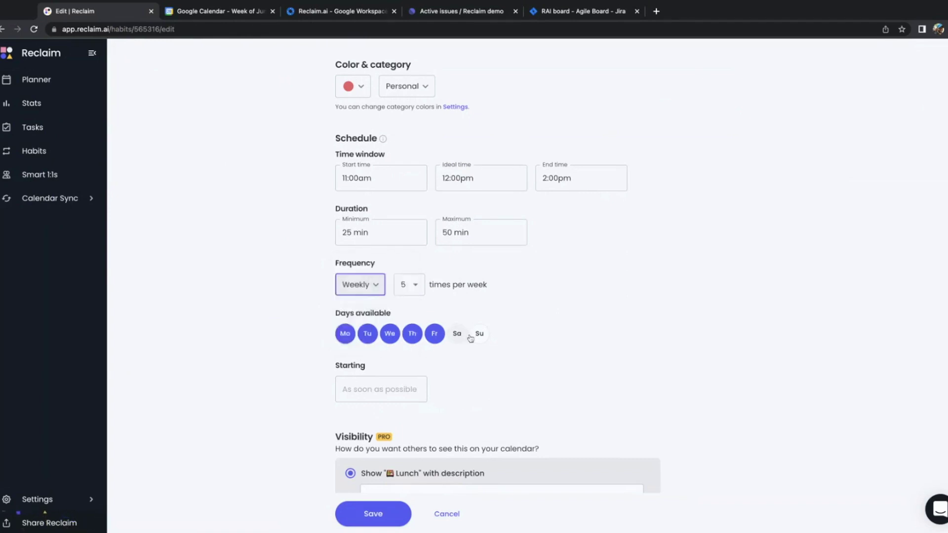
pyautogui.click(408, 291)
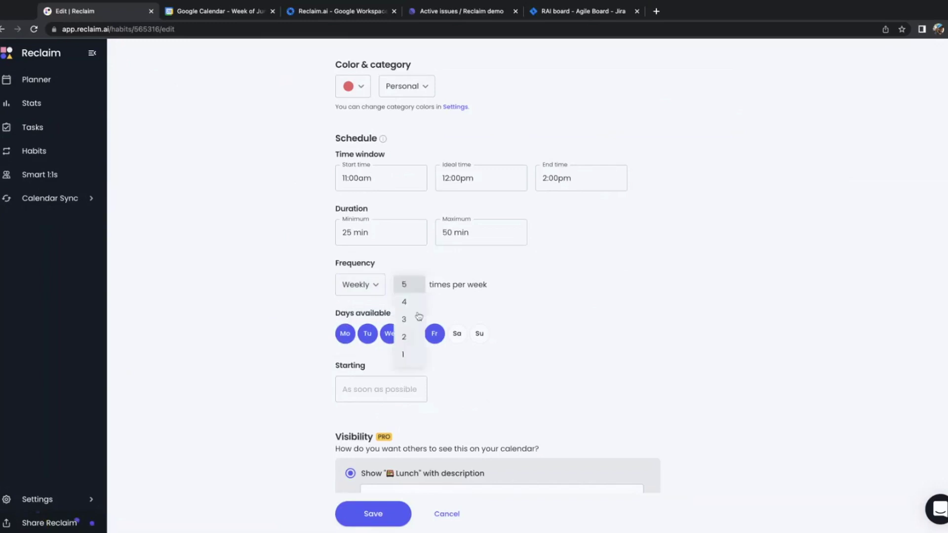
pyautogui.click(416, 355)
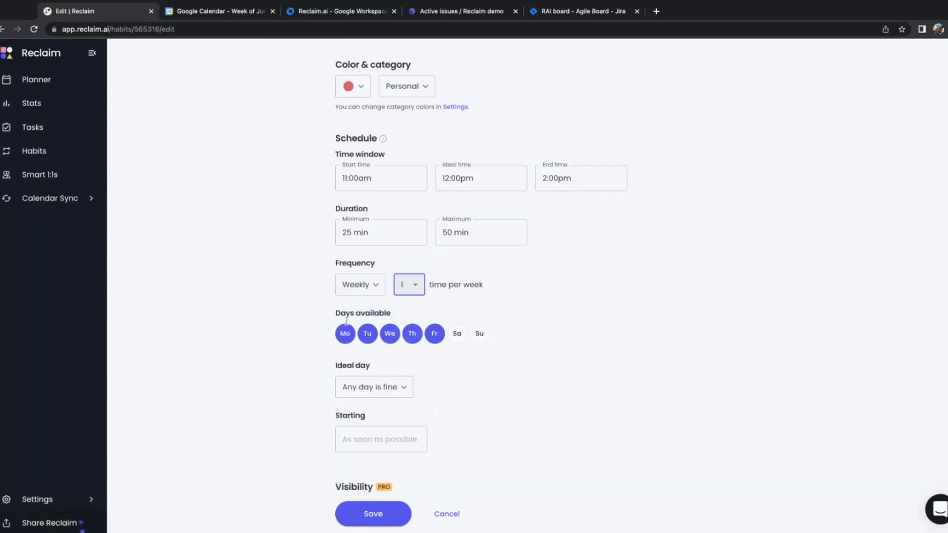
pyautogui.click(386, 393)
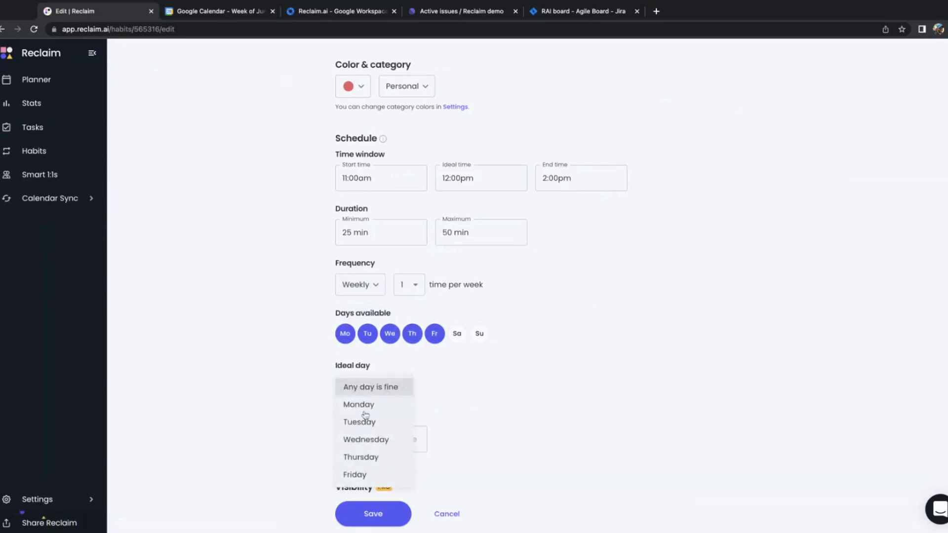
pyautogui.click(420, 375)
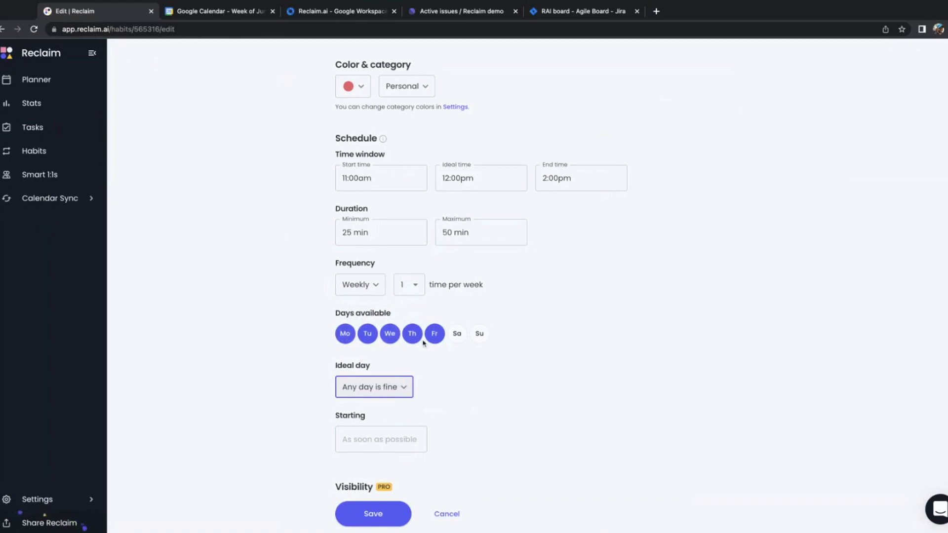
pyautogui.click(393, 392)
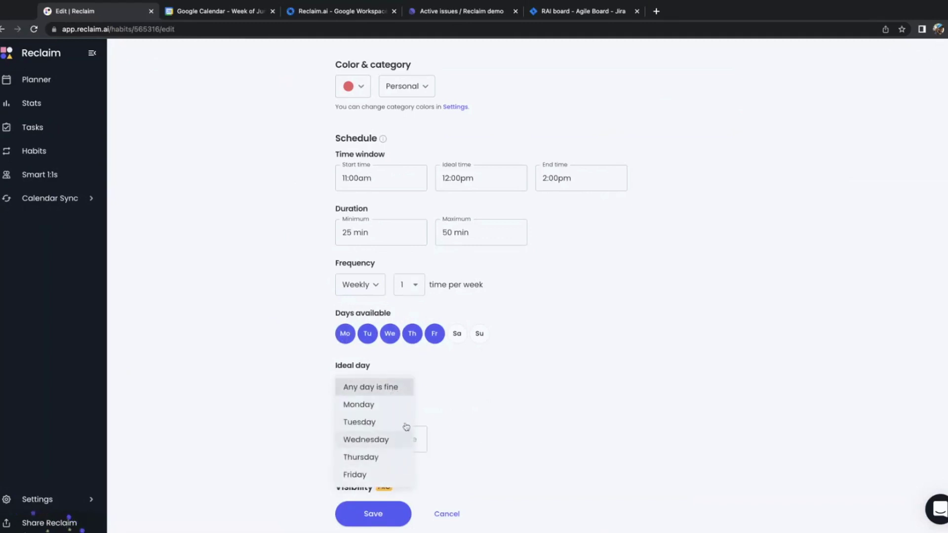
pyautogui.click(470, 388)
pyautogui.click(409, 285)
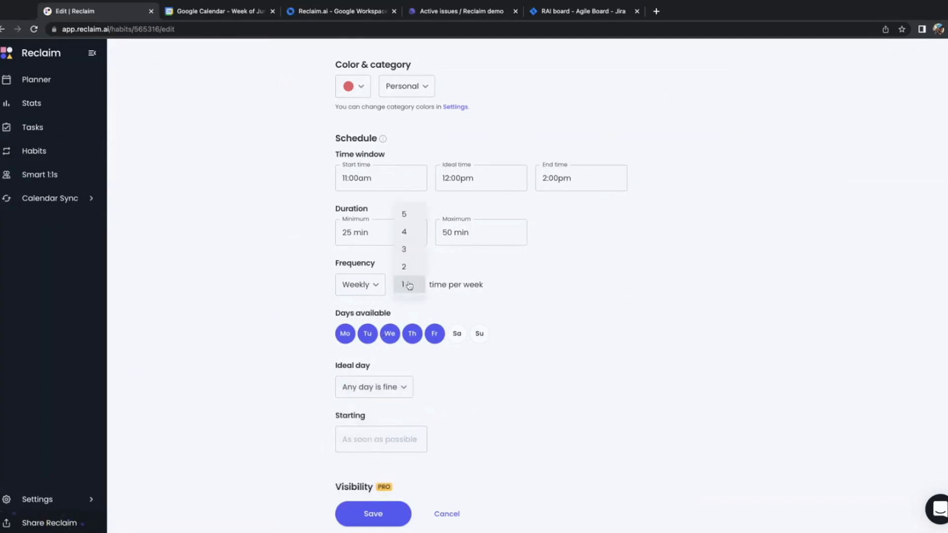
pyautogui.click(408, 215)
# Step: Add "lunch" as an Avoid Duplicate Events phrase in the Lunch habit's advanced options and save the habit
pyautogui.scroll(-2, 567, 390)
pyautogui.scroll(-2, 556, 387)
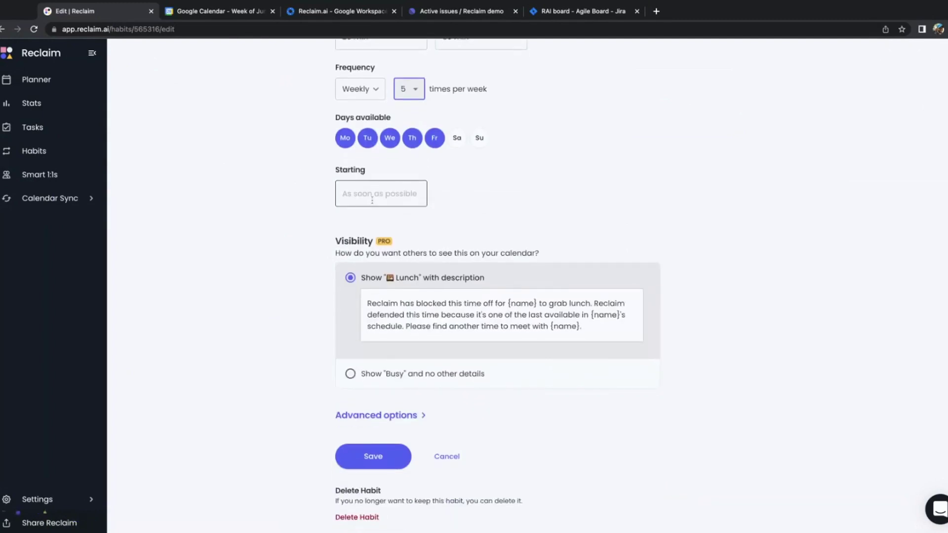
pyautogui.scroll(-1, 377, 259)
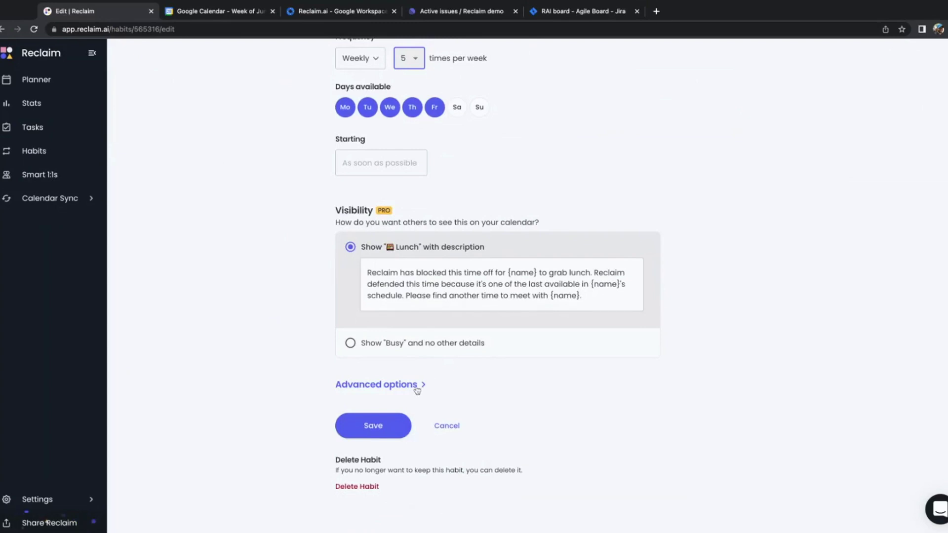
pyautogui.click(419, 390)
pyautogui.scroll(-5, 584, 343)
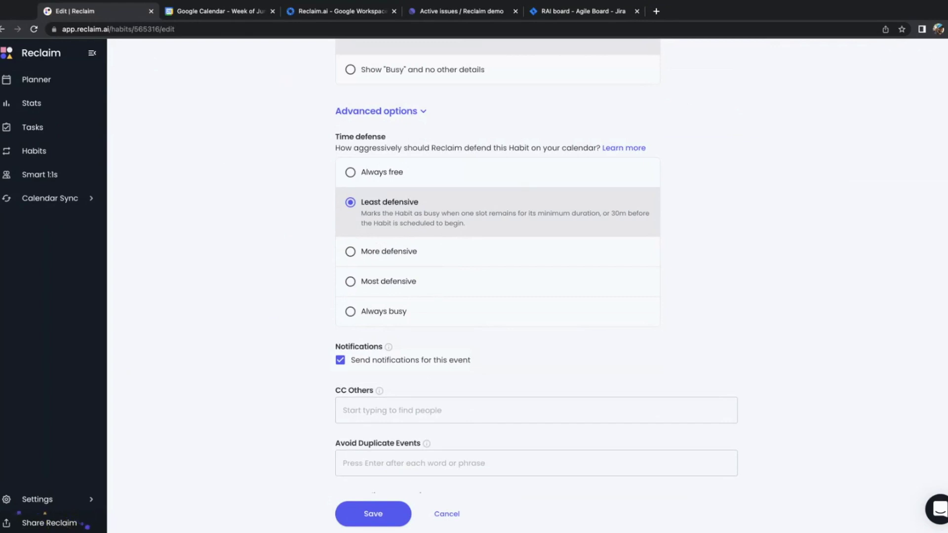
pyautogui.scroll(-3, 462, 232)
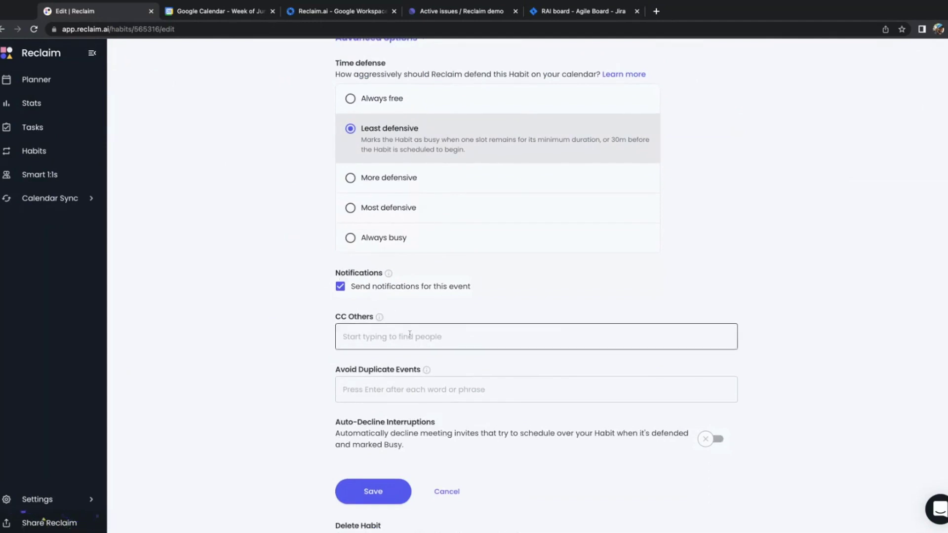
pyautogui.scroll(-2, 445, 391)
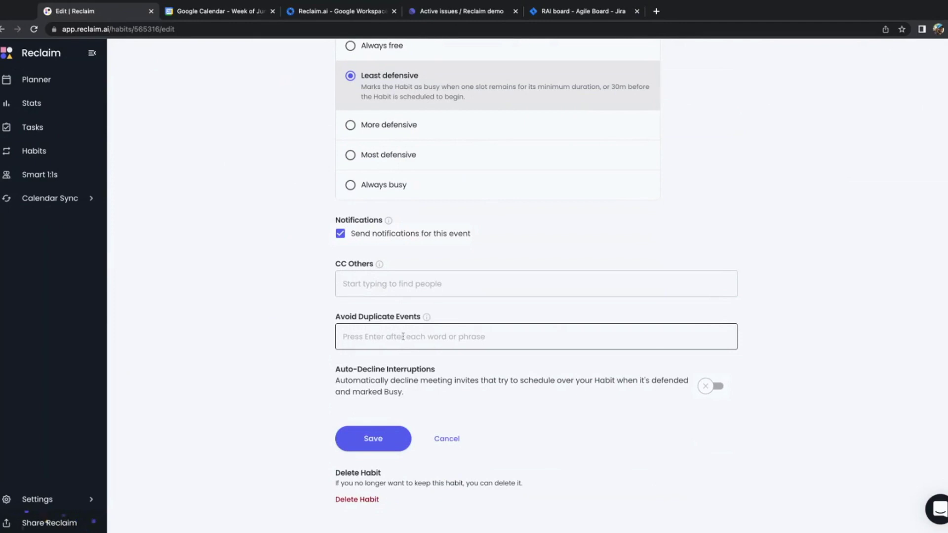
pyautogui.click(403, 336)
pyautogui.write('lunch')
pyautogui.press('Return')
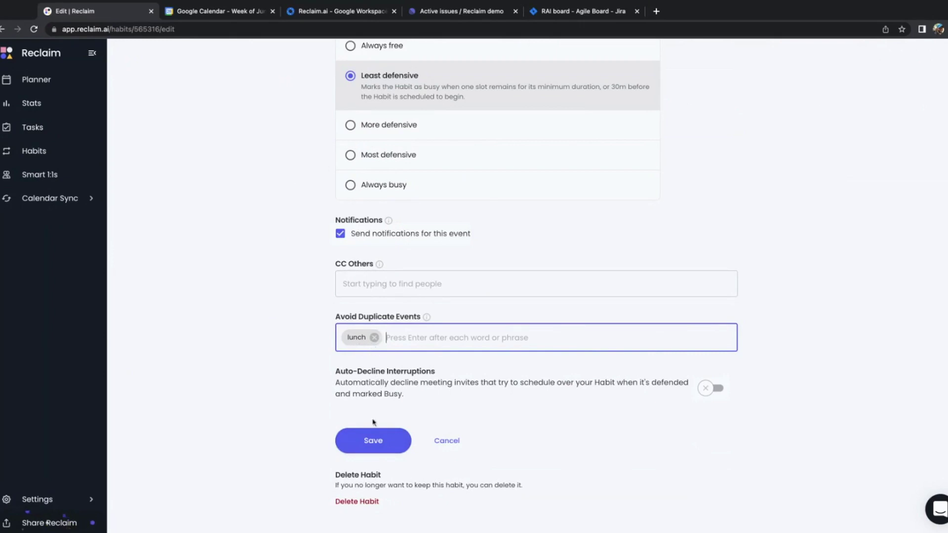
pyautogui.click(373, 440)
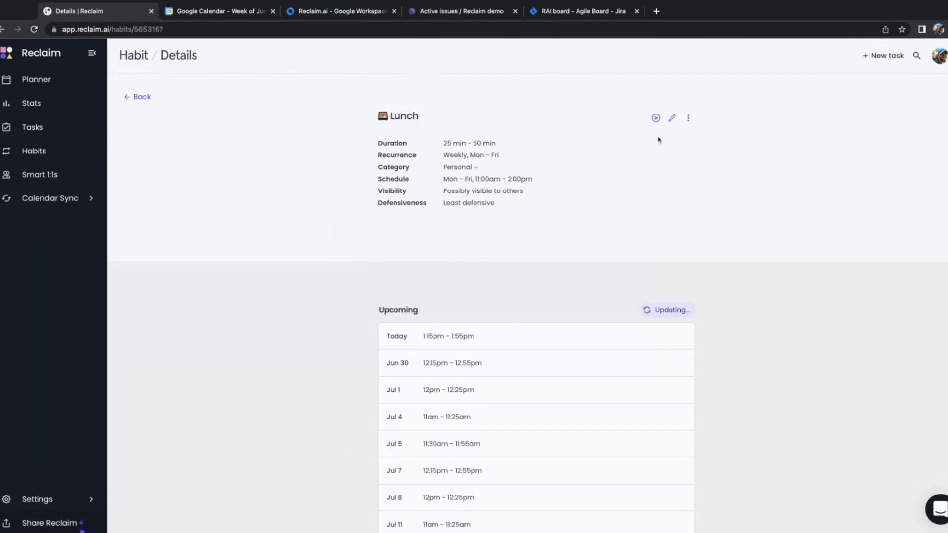
# Step: Review the Lunch habit's upcoming events and open the weekly Planner
pyautogui.scroll(-3, 535, 398)
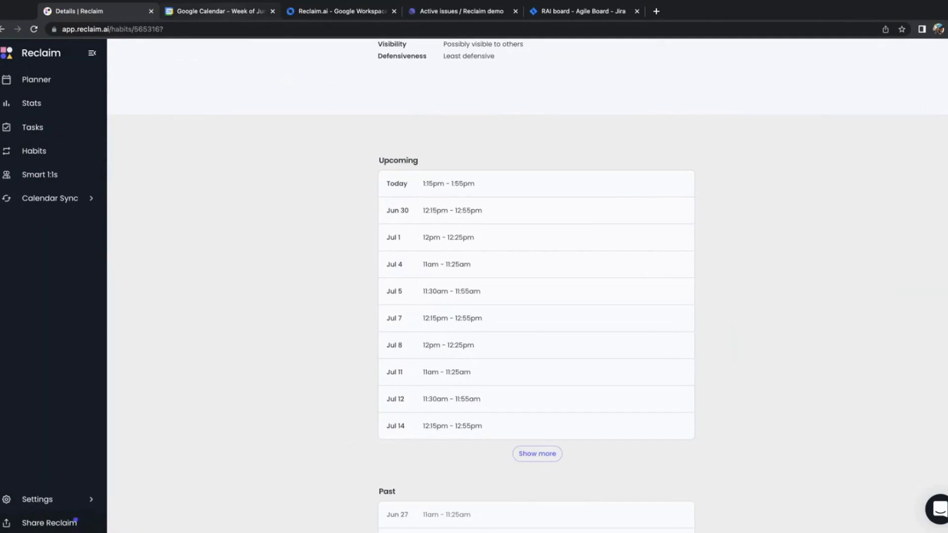
pyautogui.click(64, 90)
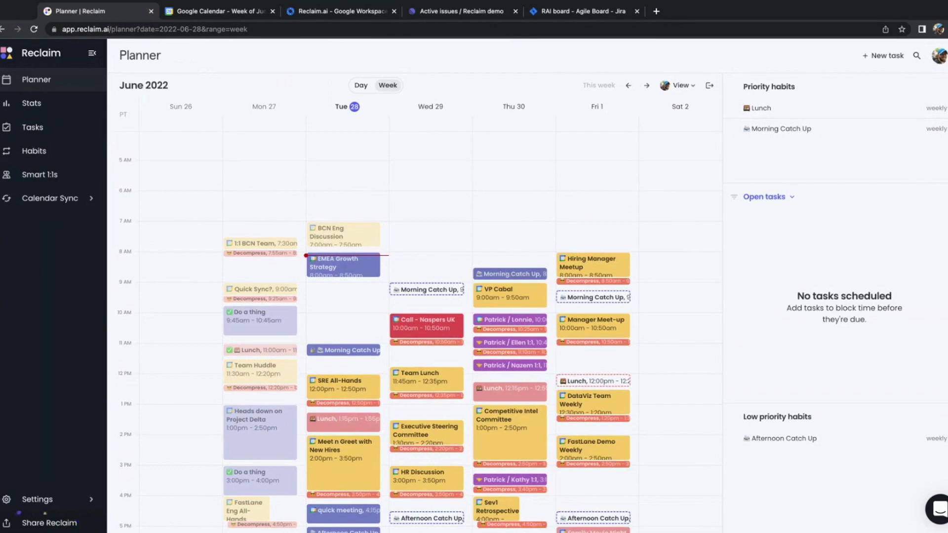
# Step: Switch to Google Calendar and, in the week of July 3, move Tuesday's Lunch event to 13:15
pyautogui.click(213, 12)
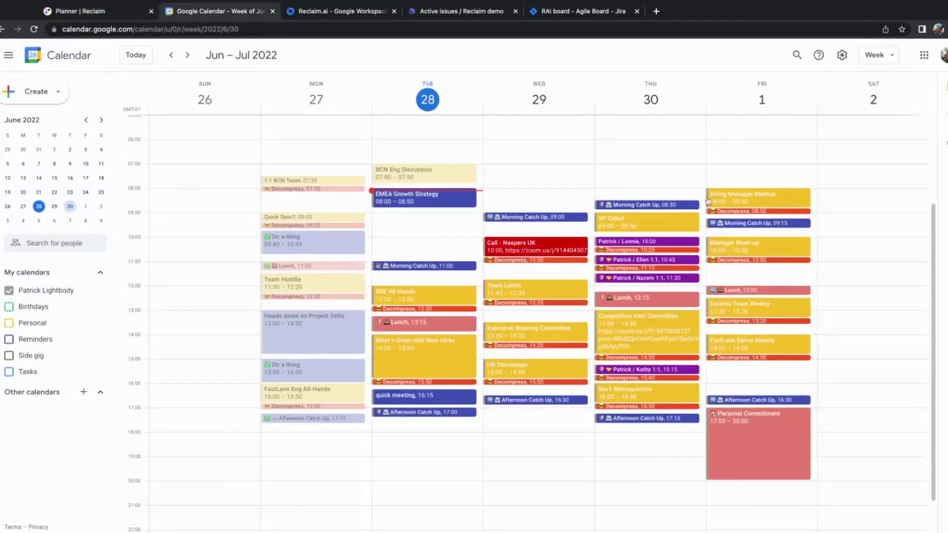
pyautogui.click(188, 55)
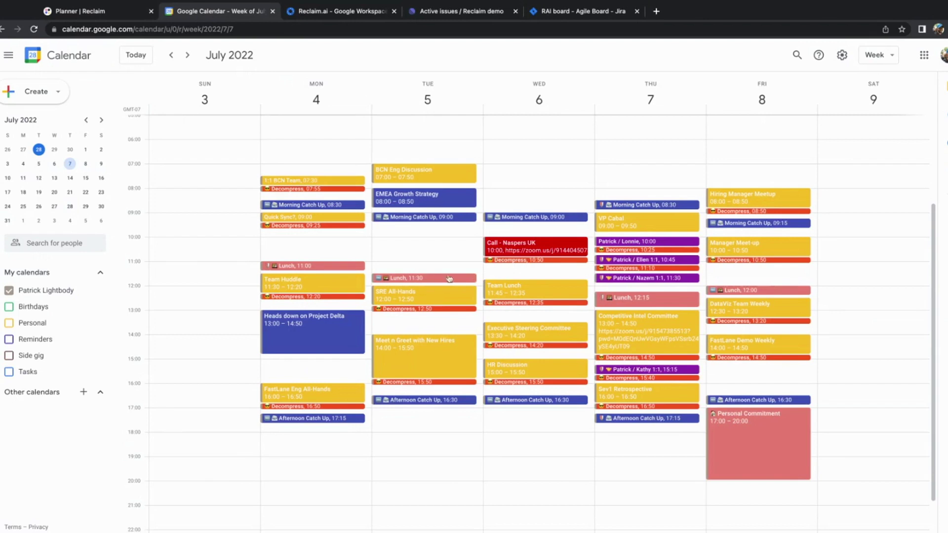
pyautogui.moveTo(449, 279); pyautogui.dragTo(447, 322)
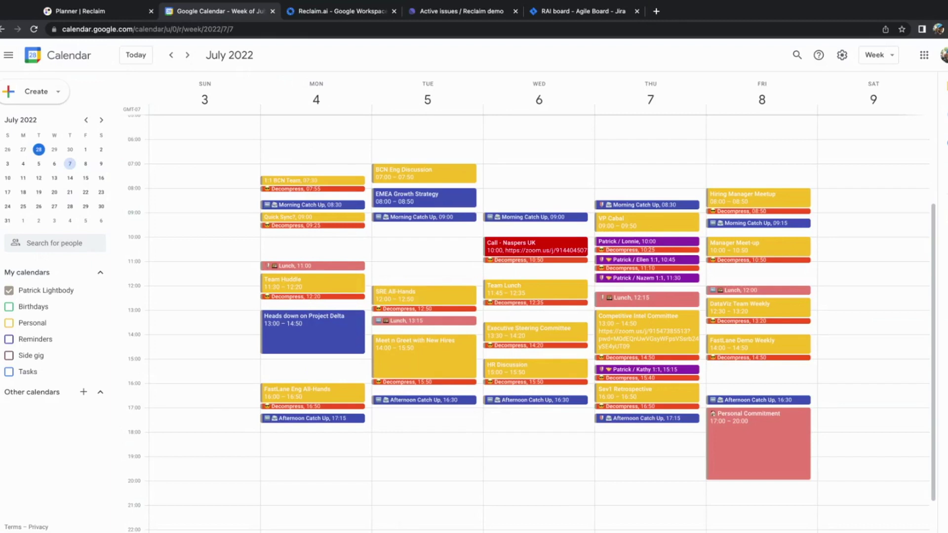
pyautogui.scroll(-1, 410, 280)
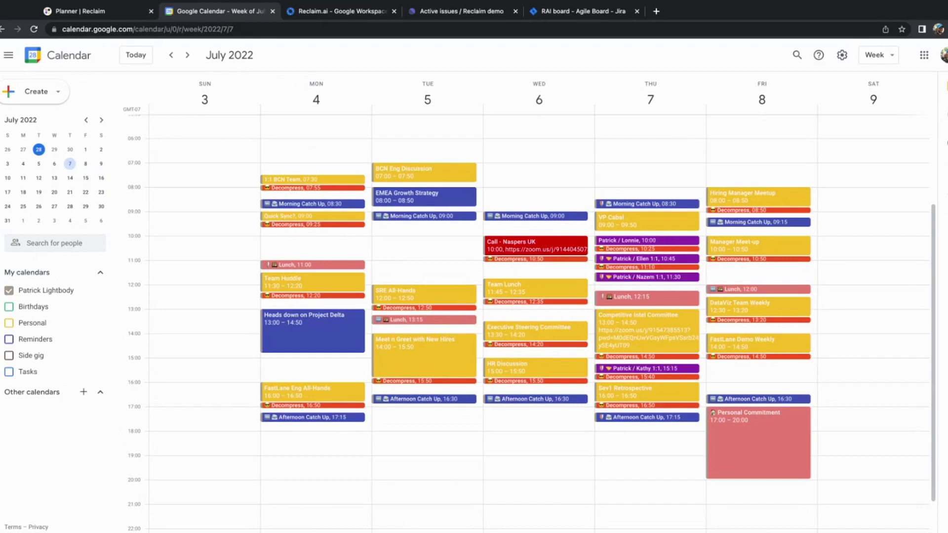
# Step: Open the Reclaim add-on beside the calendar and view its Google Workspace Marketplace listing before returning to Google Calendar
pyautogui.click(946, 217)
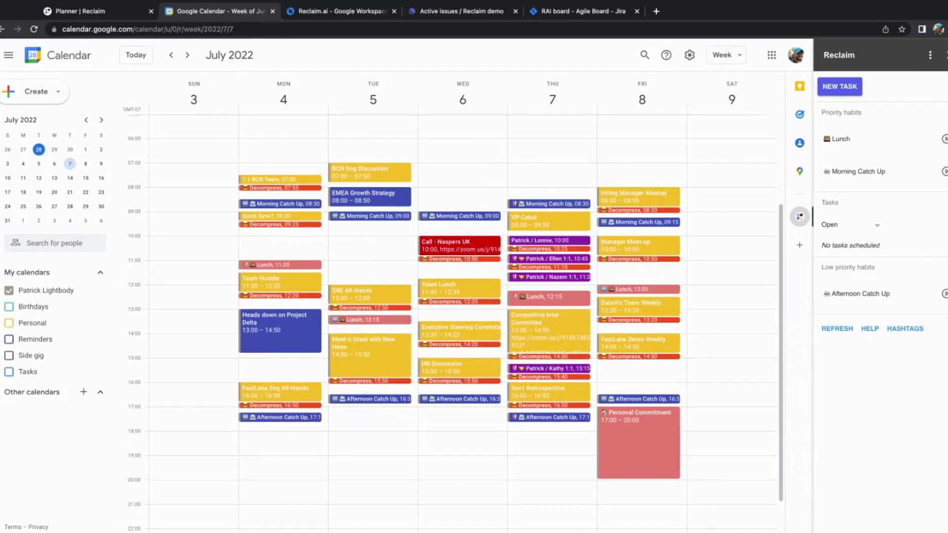
pyautogui.hotkey('ctrl', 'Tab')
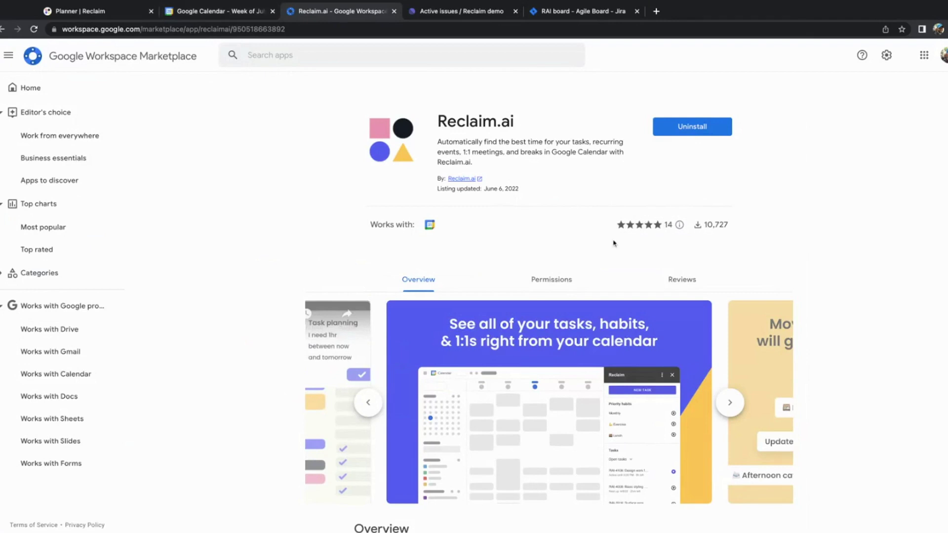
pyautogui.click(260, 18)
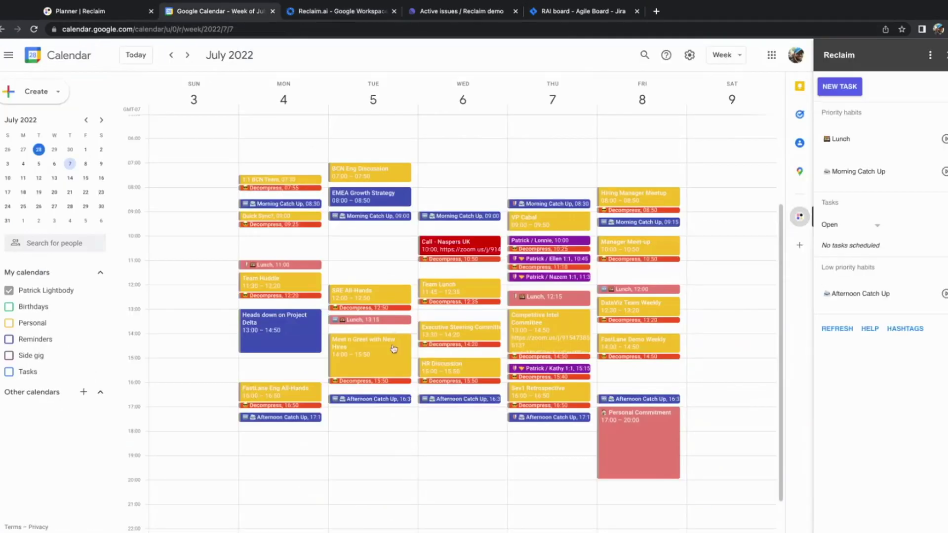
# Step: View the details of Tuesday's Lunch event on July 5 and close them
pyautogui.click(393, 320)
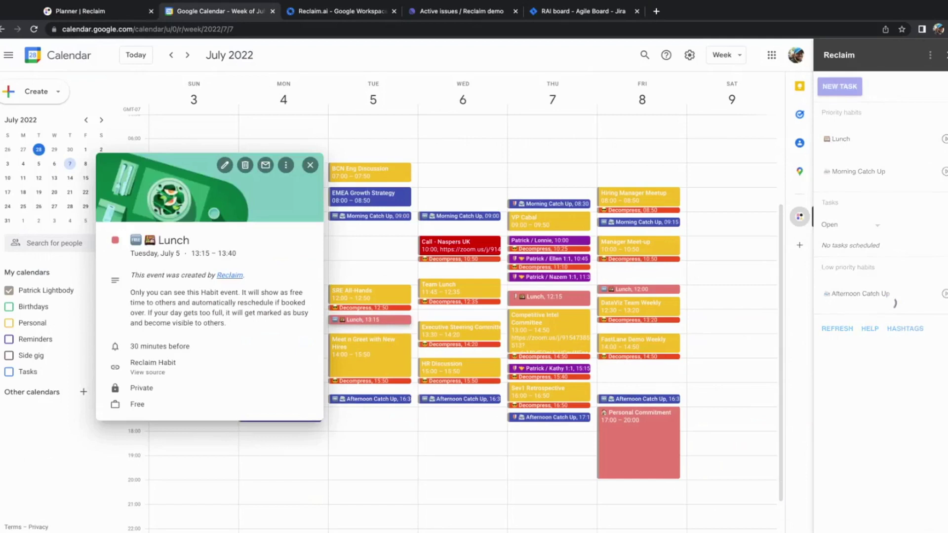
pyautogui.click(386, 105)
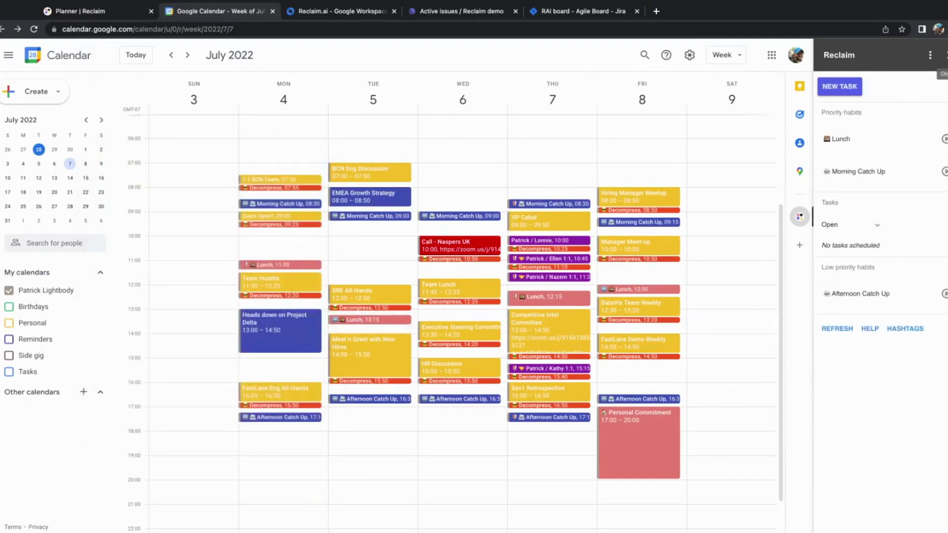
# Step: Close the Reclaim add-on and compare the details of the Lunch events on Monday, July 4 and Tuesday, July 5
pyautogui.click(945, 54)
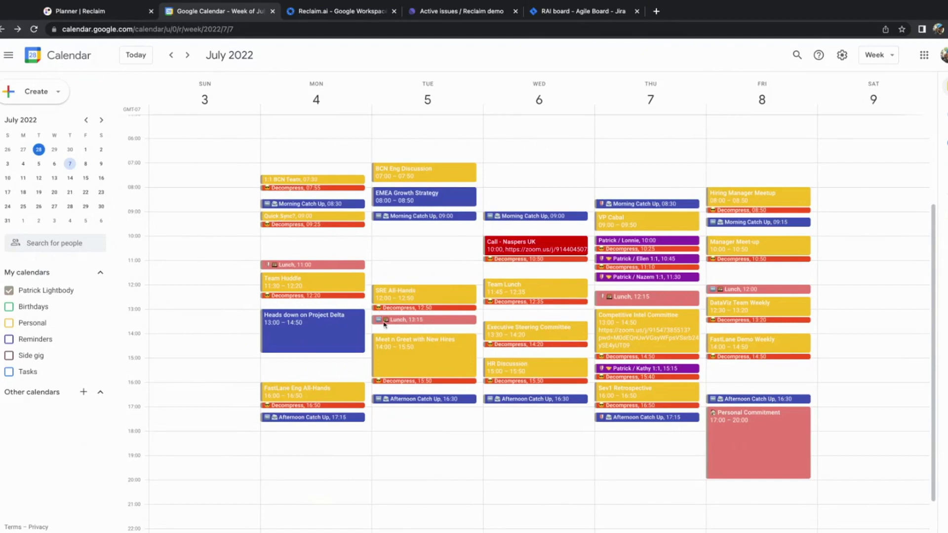
pyautogui.click(270, 265)
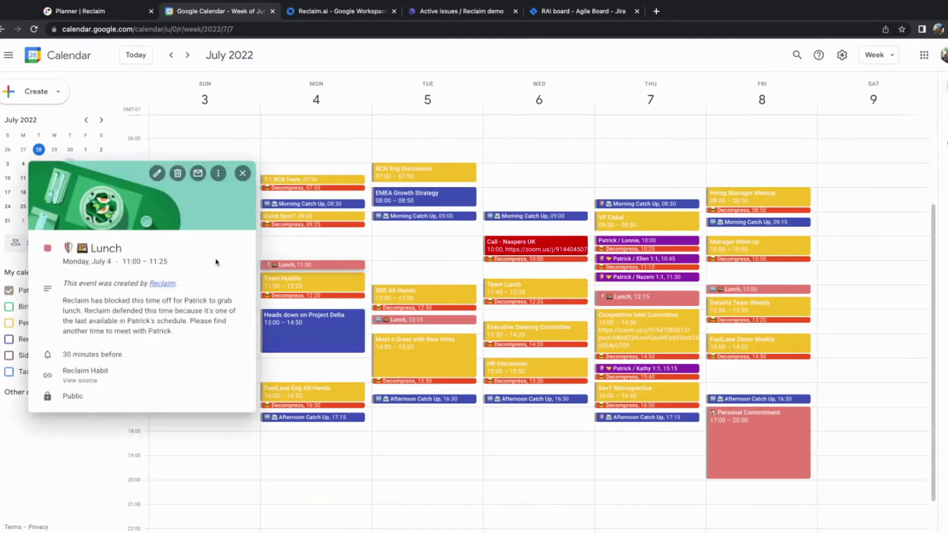
pyautogui.click(369, 237)
pyautogui.click(404, 319)
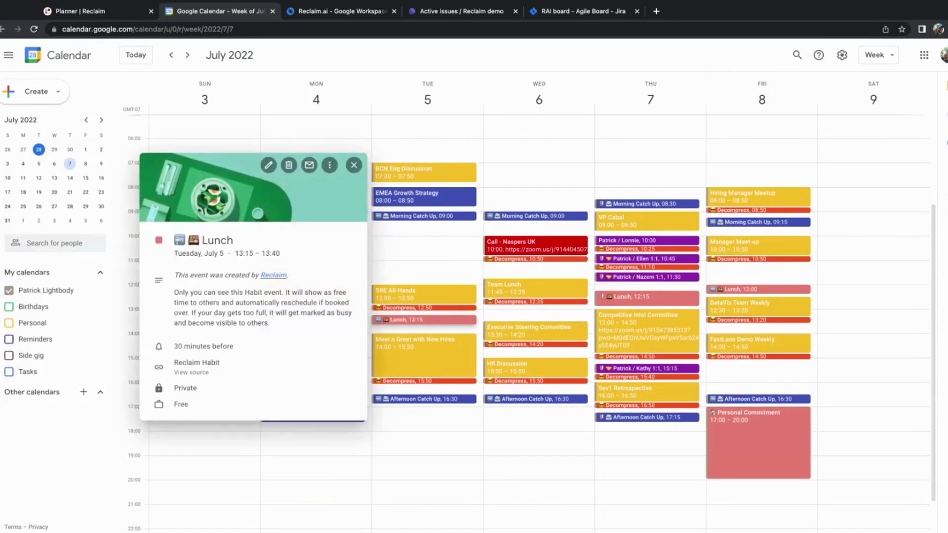
pyautogui.click(416, 266)
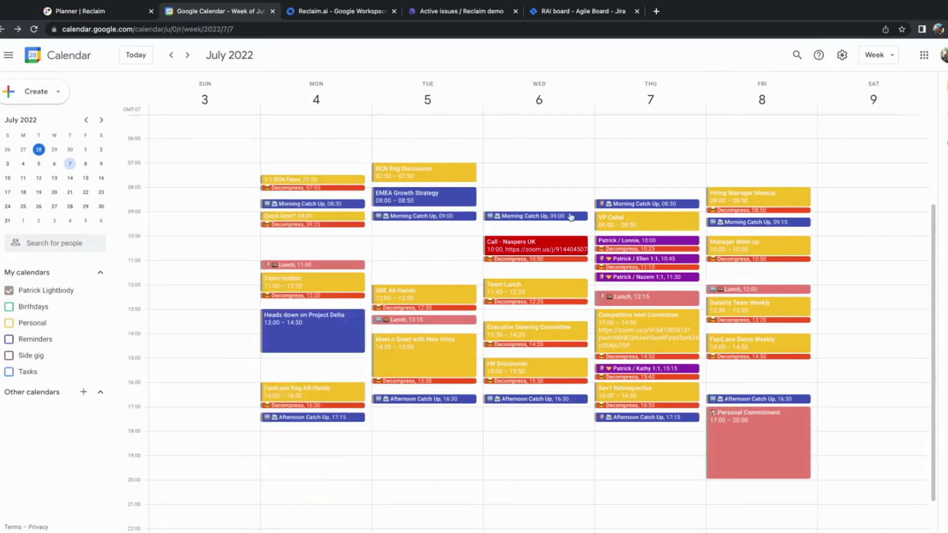
# Step: View the details of Thursday's Morning Catch Up event on July 7, and discard the blank all-day event on Tuesday
pyautogui.click(663, 206)
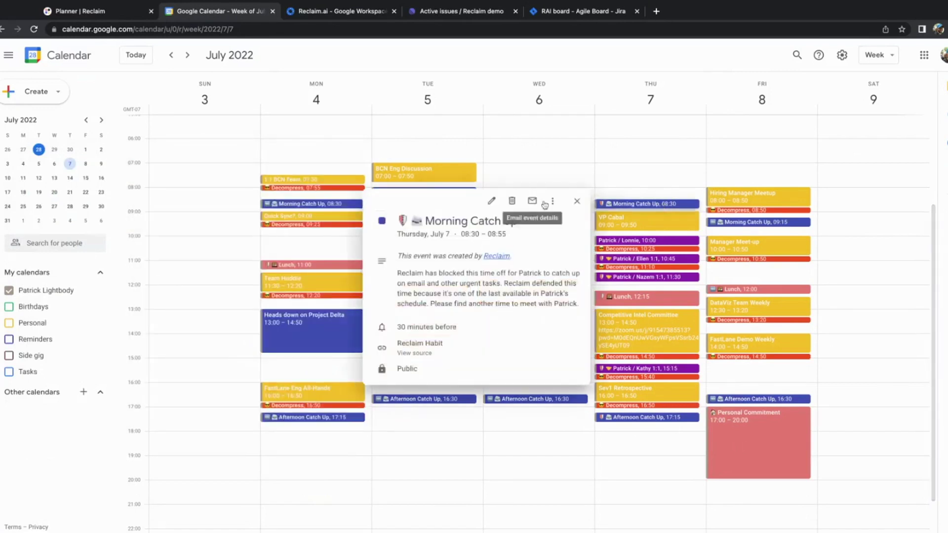
pyautogui.click(575, 202)
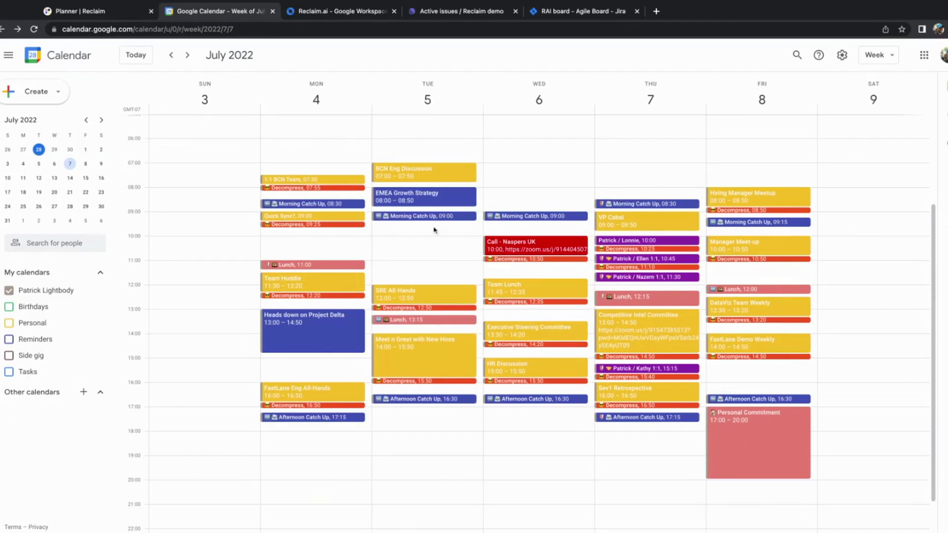
pyautogui.click(442, 109)
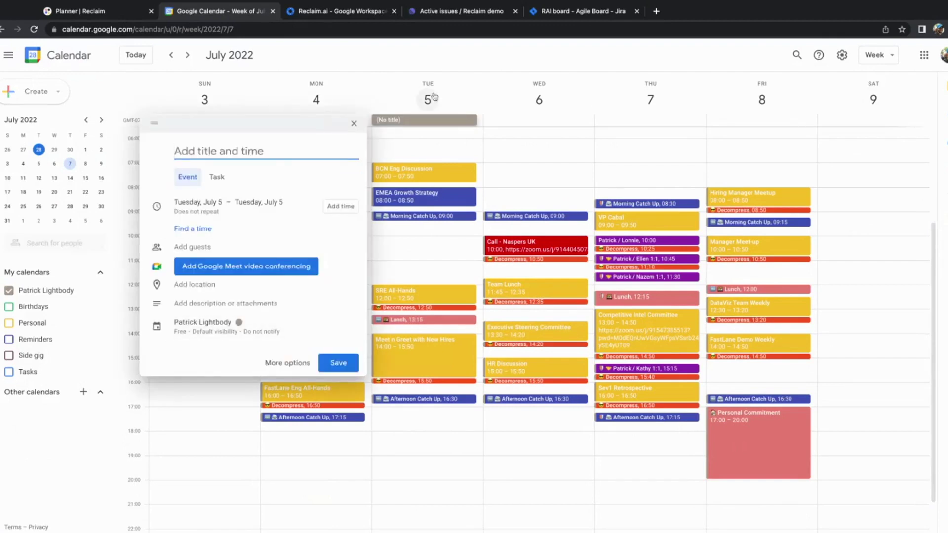
pyautogui.click(353, 123)
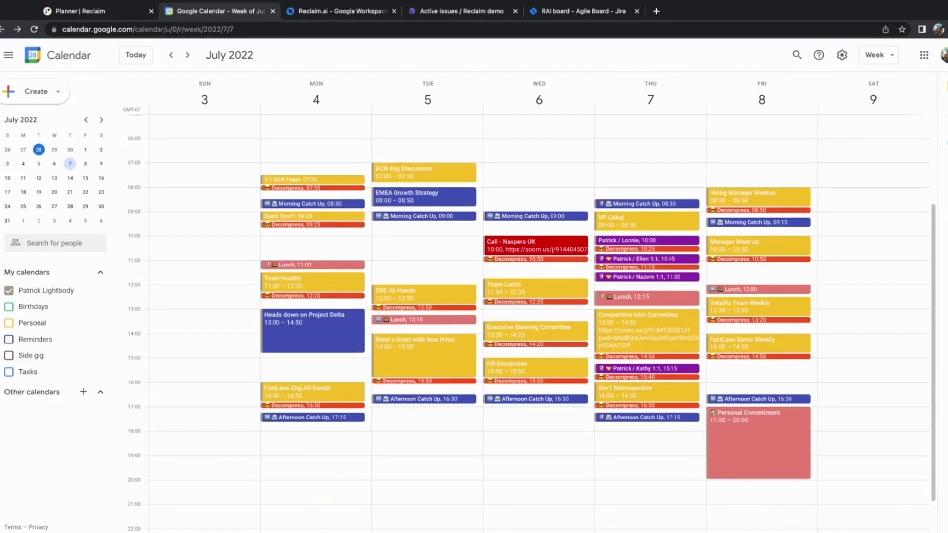
# Step: Examine the description Reclaim wrote in Monday's Lunch event on July 4 and close the event details
pyautogui.click(306, 265)
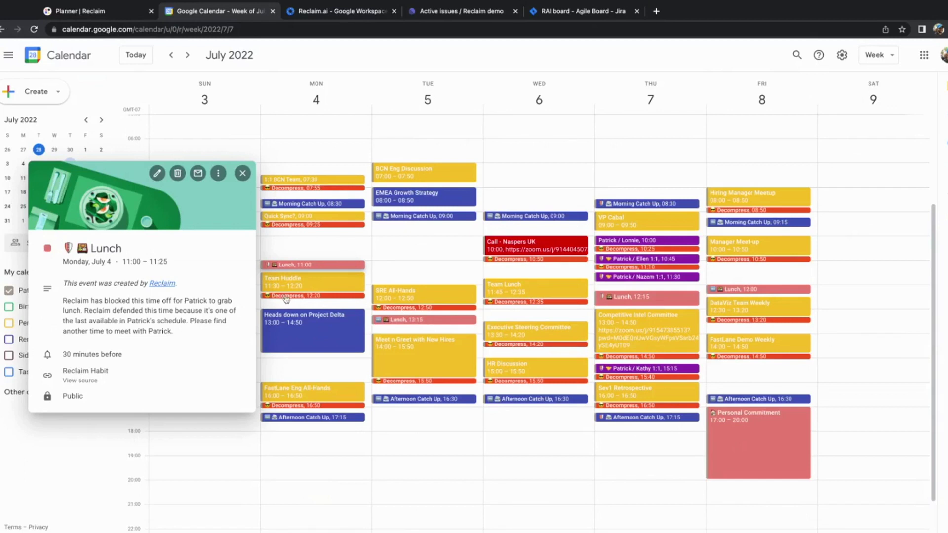
pyautogui.click(331, 267)
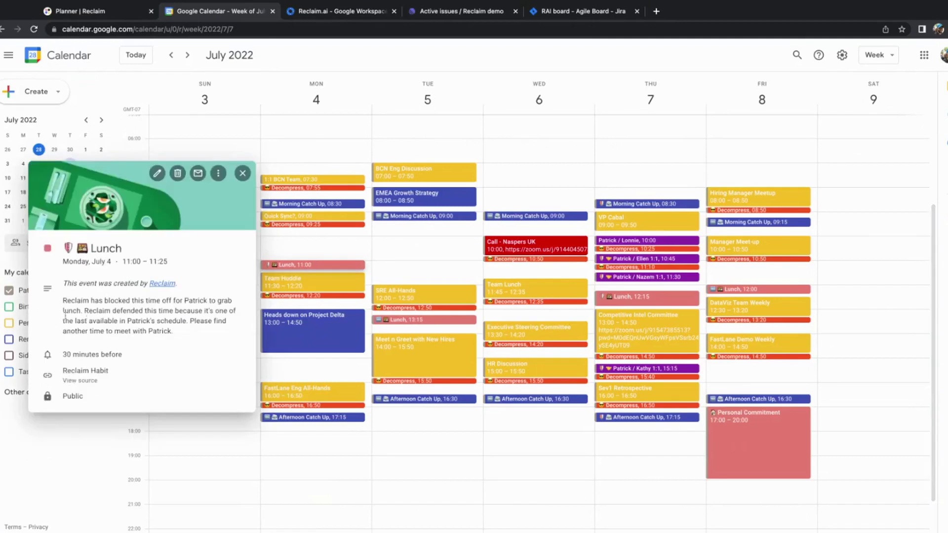
pyautogui.tripleClick(168, 332)
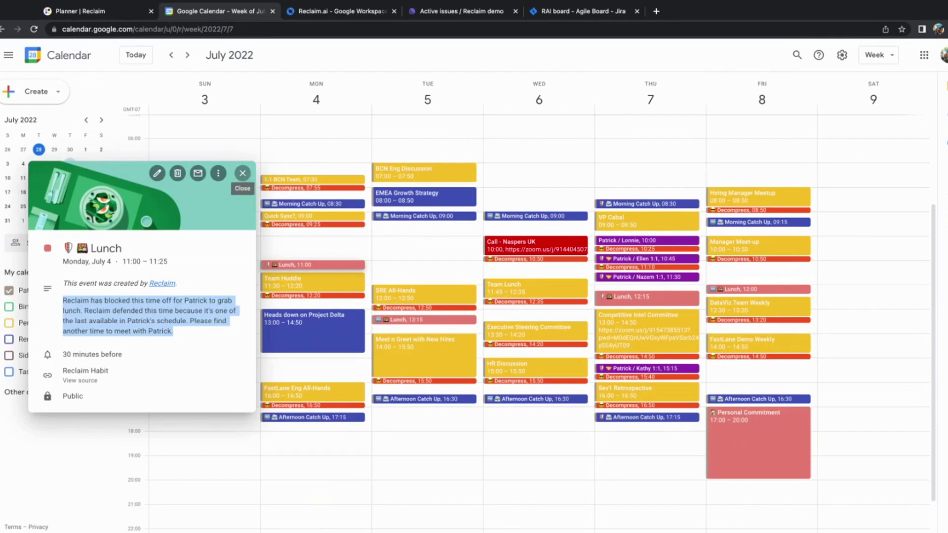
pyautogui.click(242, 173)
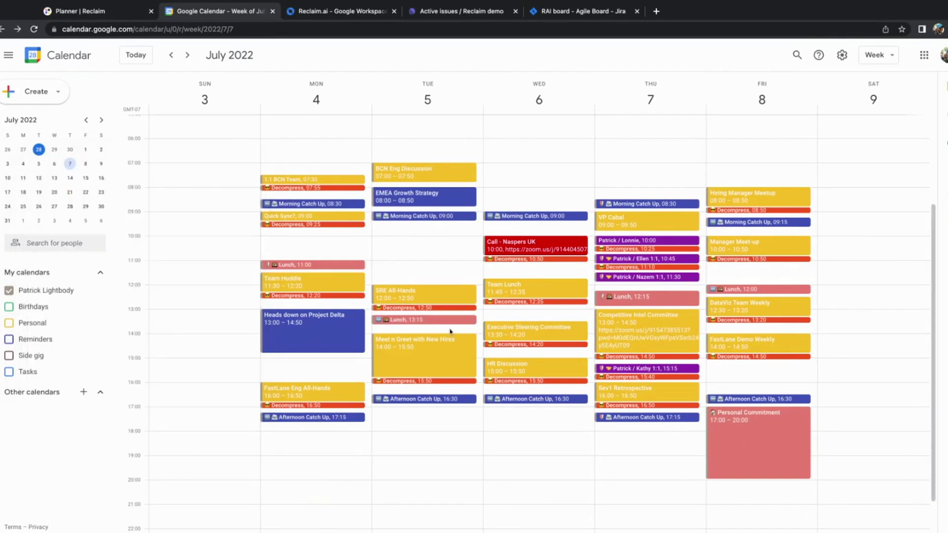
# Step: Examine the description in Tuesday's Lunch event and the details of Wednesday's Team Lunch event
pyautogui.click(450, 321)
pyautogui.moveTo(300, 326); pyautogui.dragTo(174, 275)
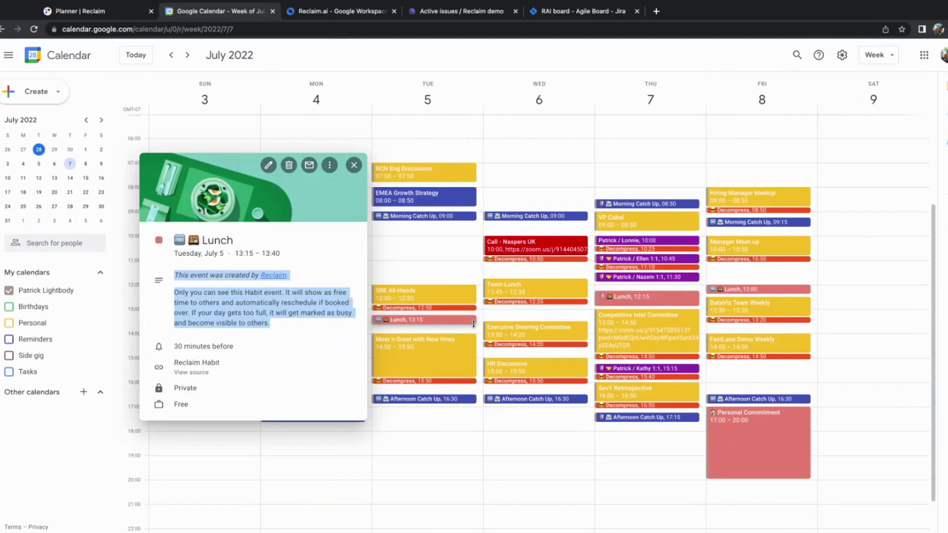
pyautogui.press('Escape')
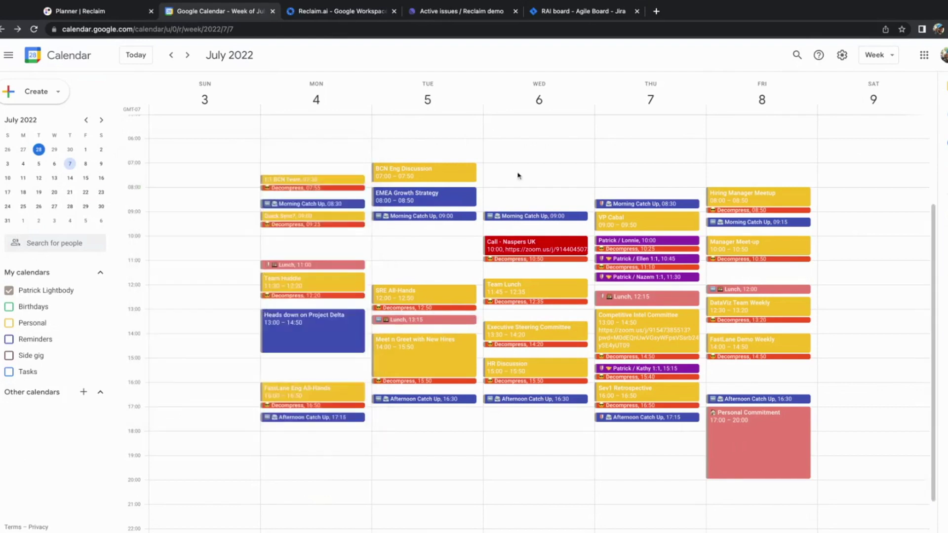
pyautogui.click(544, 293)
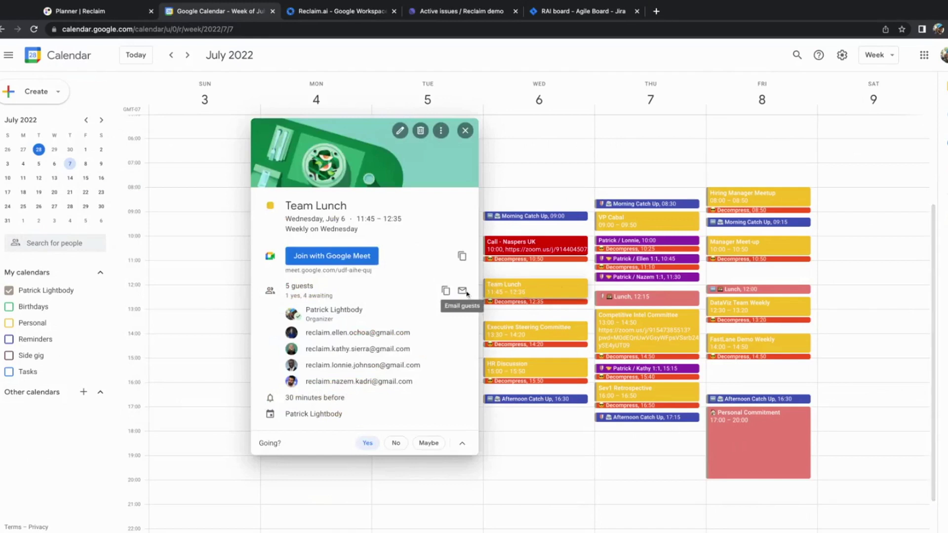
pyautogui.click(465, 131)
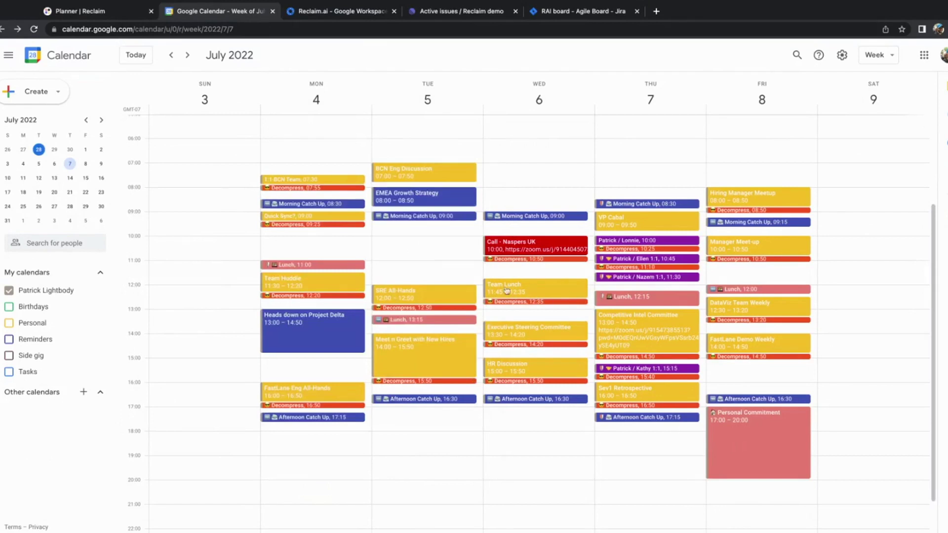
# Step: Check availability with Find a time for a draft event on Tuesday, July 5, 11:00 – 11:50, and discard the draft
pyautogui.click(429, 267)
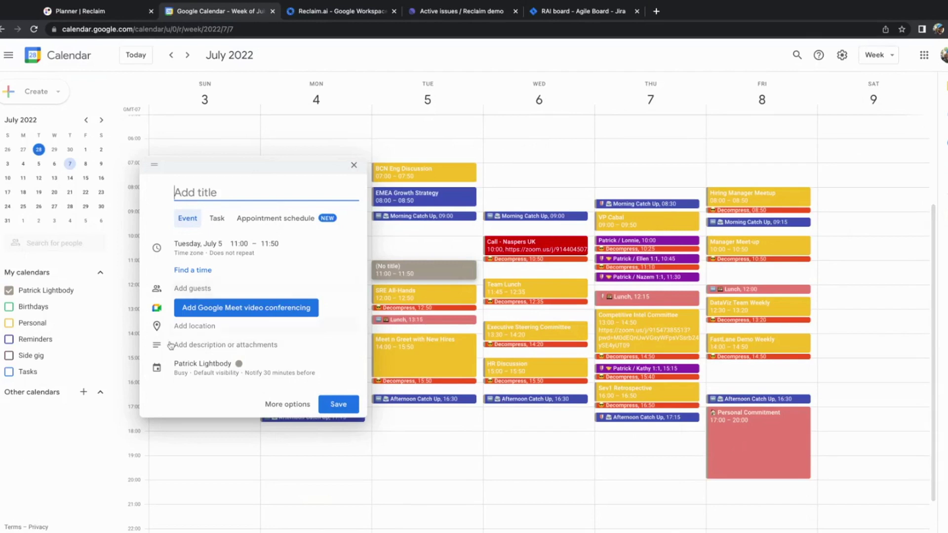
pyautogui.click(193, 272)
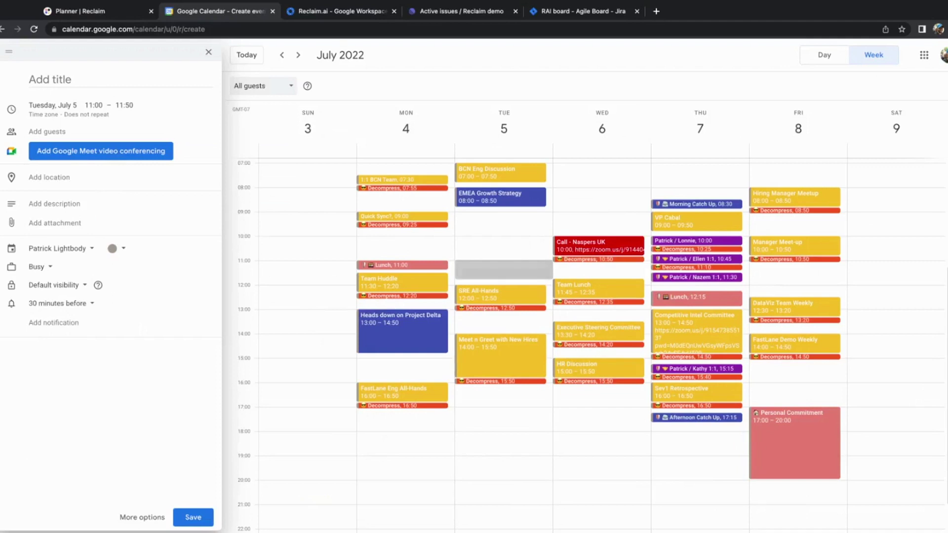
pyautogui.click(214, 53)
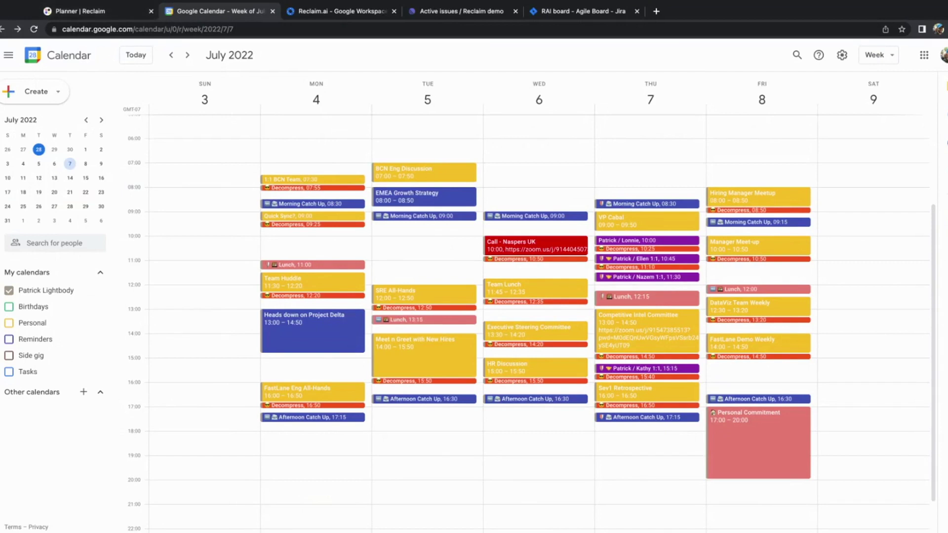
# Step: Switch to Reclaim, open the Habits list, and compare it with the week in Google Calendar
pyautogui.click(74, 14)
pyautogui.click(55, 157)
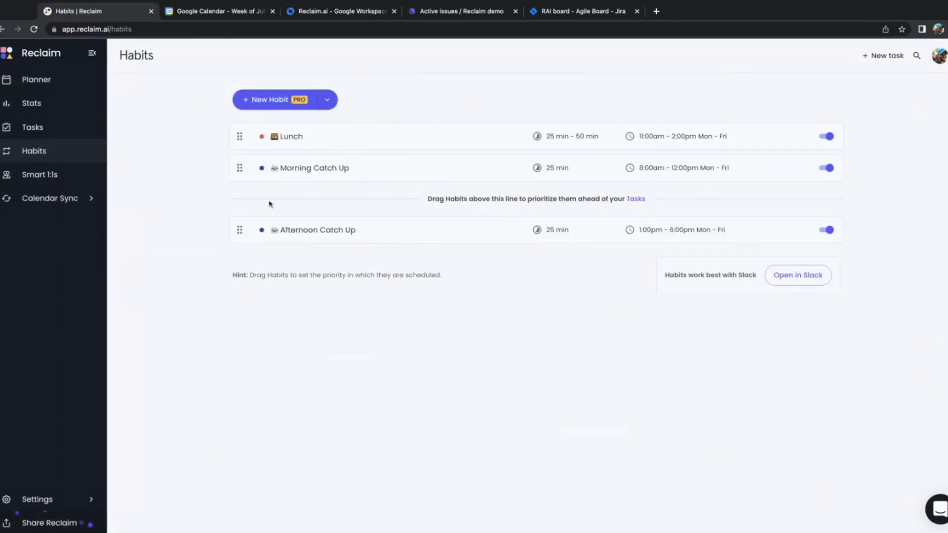
pyautogui.click(225, 19)
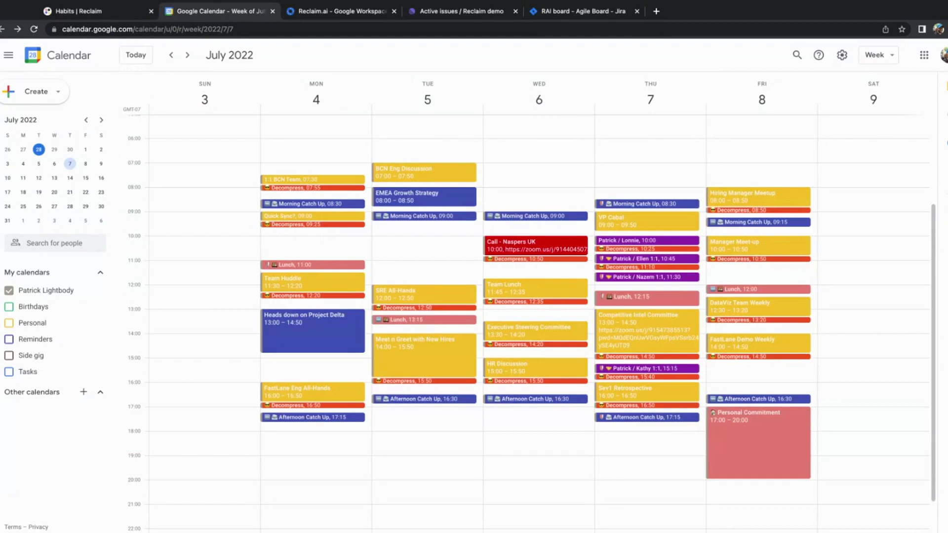
pyautogui.click(78, 11)
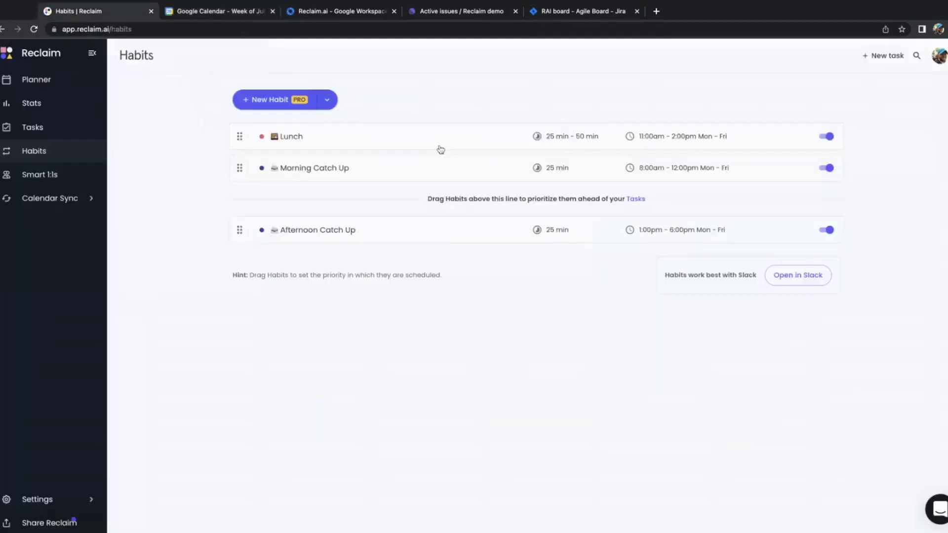
# Step: Review the time defense choices in the Lunch habit's advanced options and leave the editor without saving
pyautogui.click(437, 148)
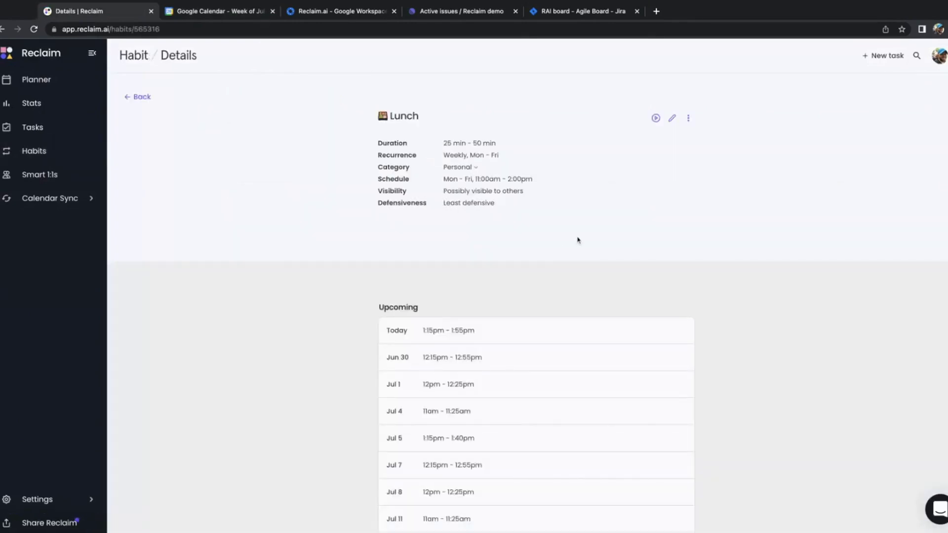
pyautogui.click(673, 120)
pyautogui.scroll(-7, 381, 404)
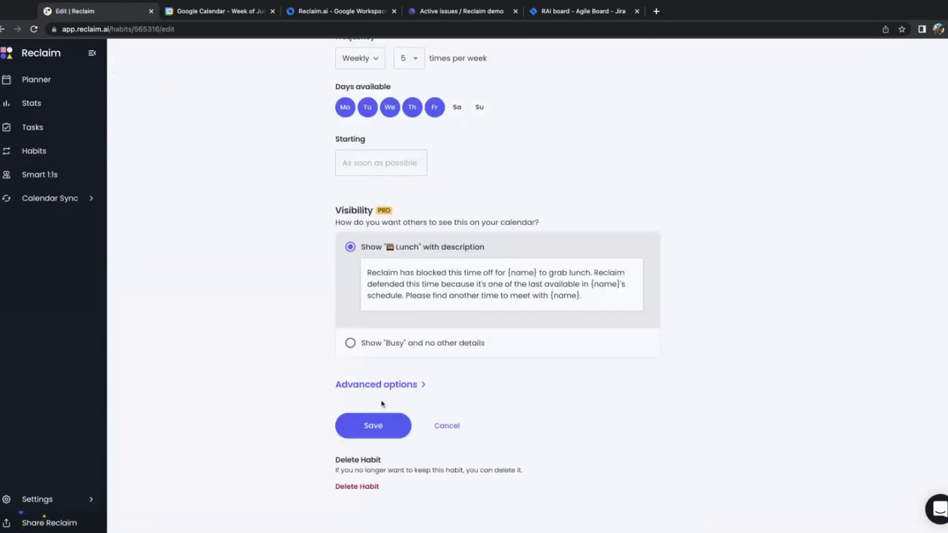
pyautogui.click(402, 387)
pyautogui.scroll(-7, 440, 360)
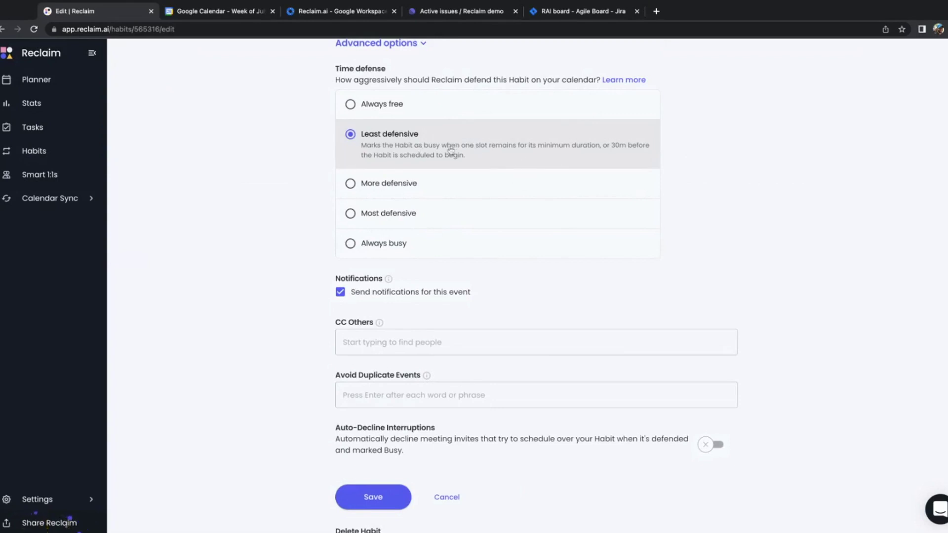
pyautogui.scroll(-2, 444, 438)
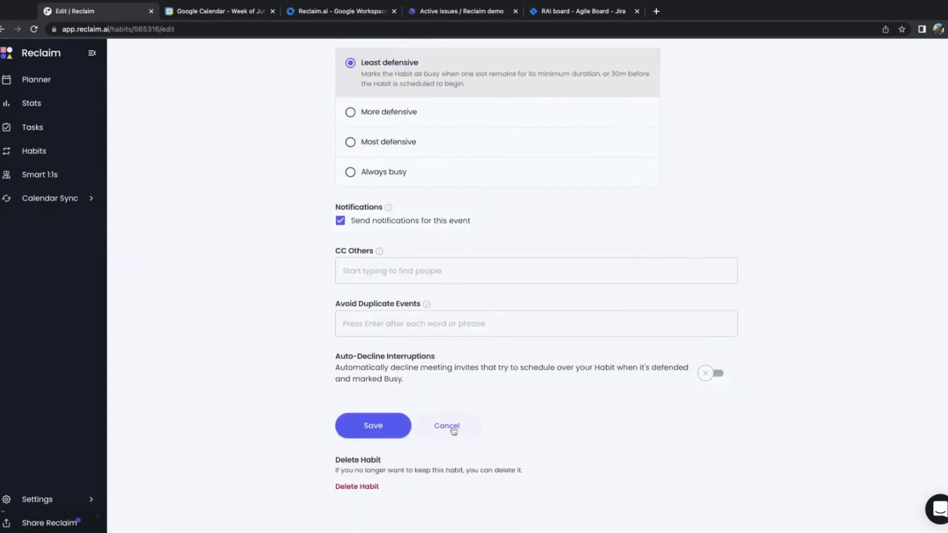
pyautogui.click(446, 423)
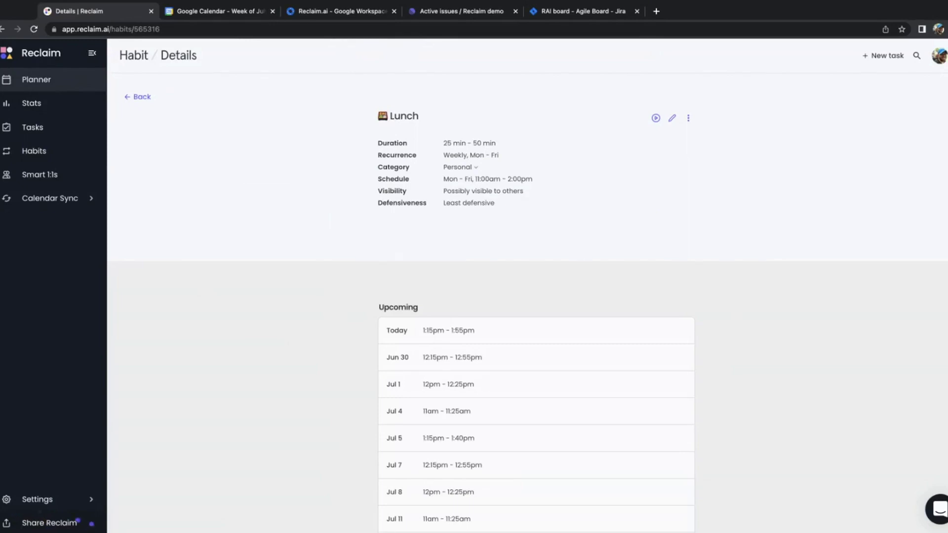
# Step: Open the weekly Planner, start the Morning Catch Up habit immediately, and stop it
pyautogui.click(78, 82)
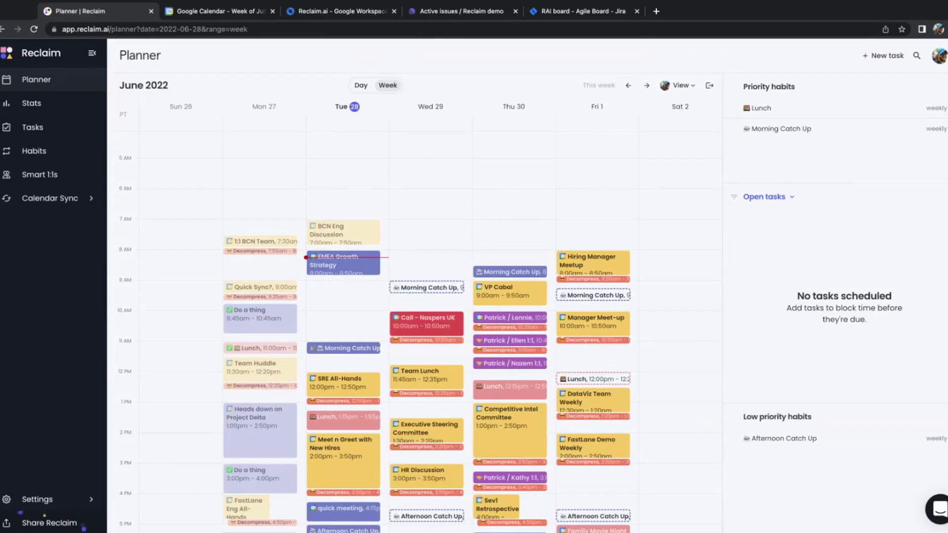
pyautogui.moveTo(942, 130)
pyautogui.click(941, 128)
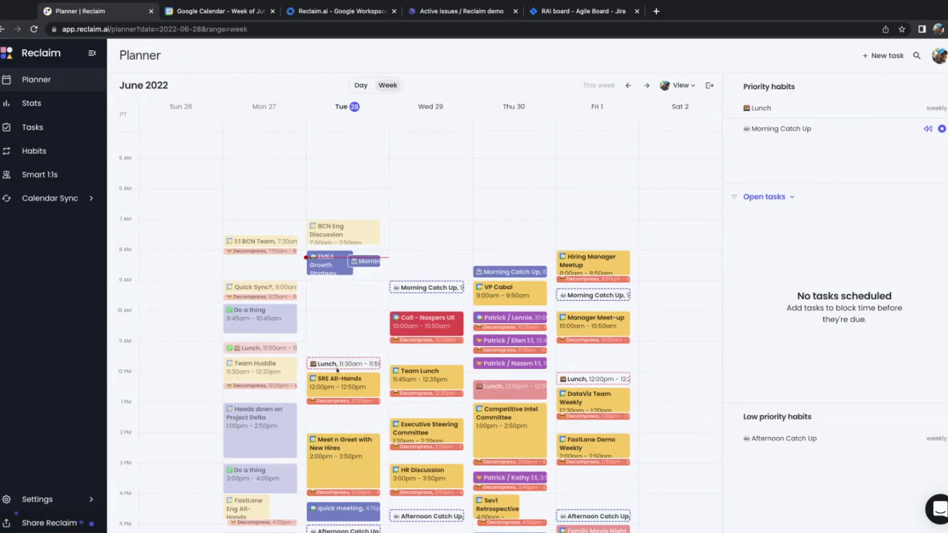
pyautogui.click(363, 266)
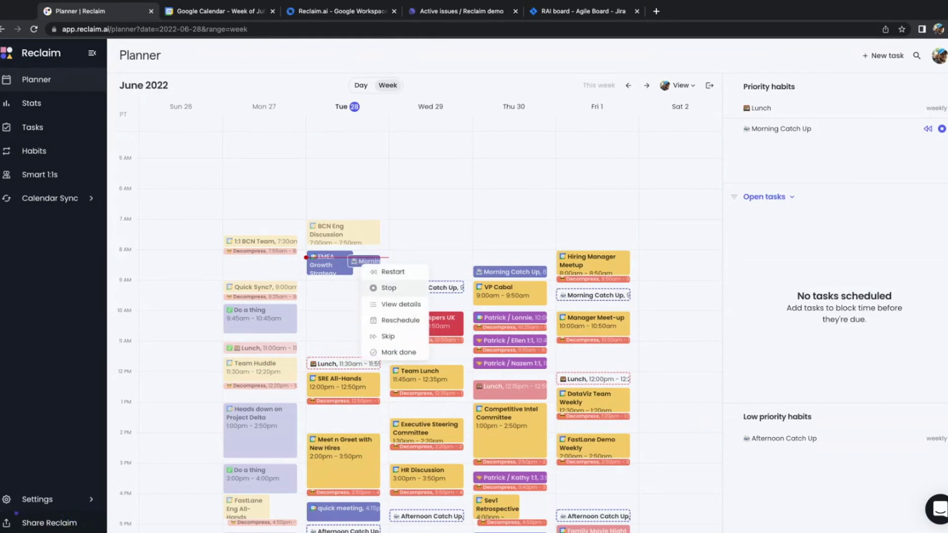
pyautogui.click(389, 288)
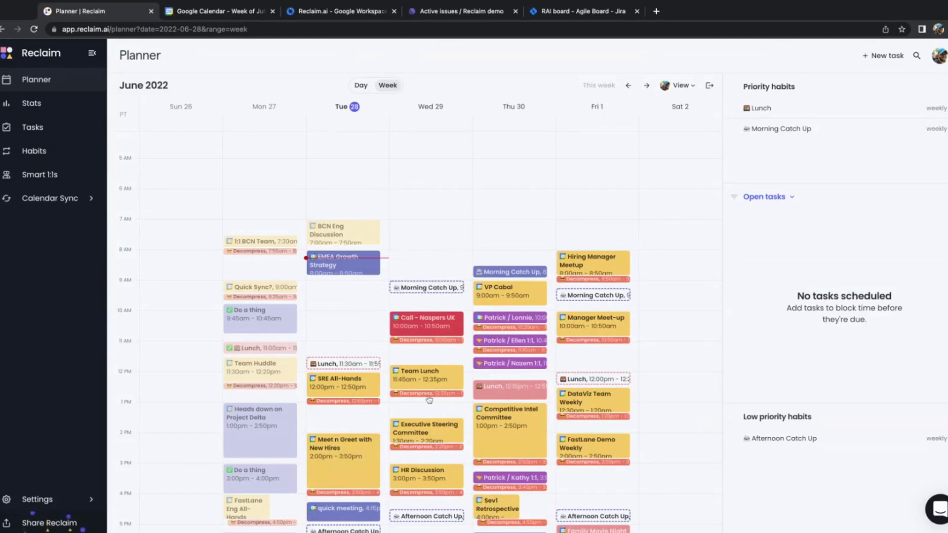
# Step: Reschedule the Lunch event on Tuesday, June 28 by 1hr in the Planner
pyautogui.scroll(-1, 407, 380)
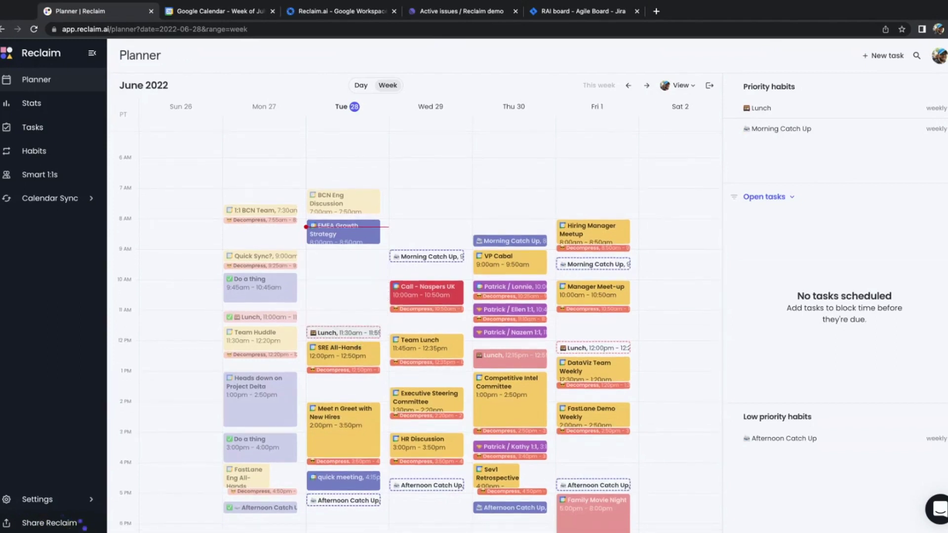
pyautogui.rightClick(349, 332)
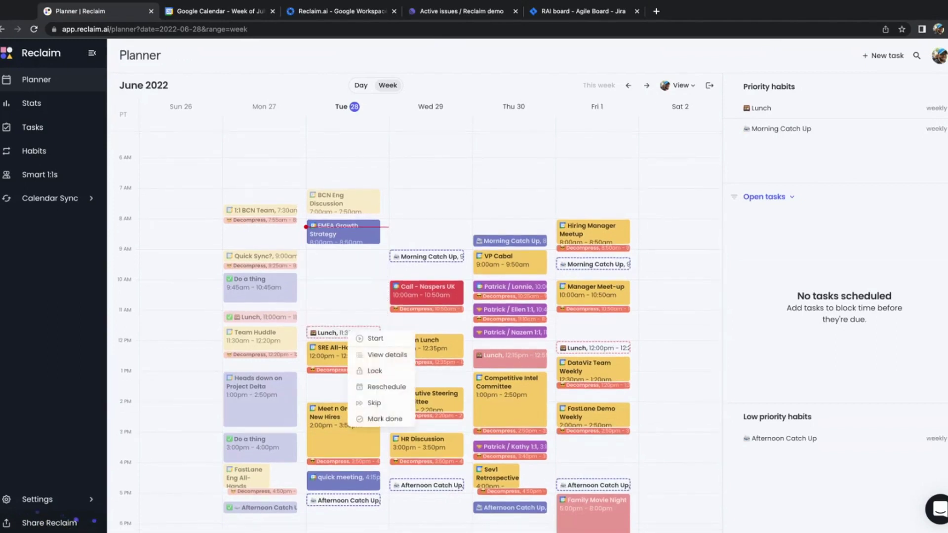
pyautogui.click(386, 393)
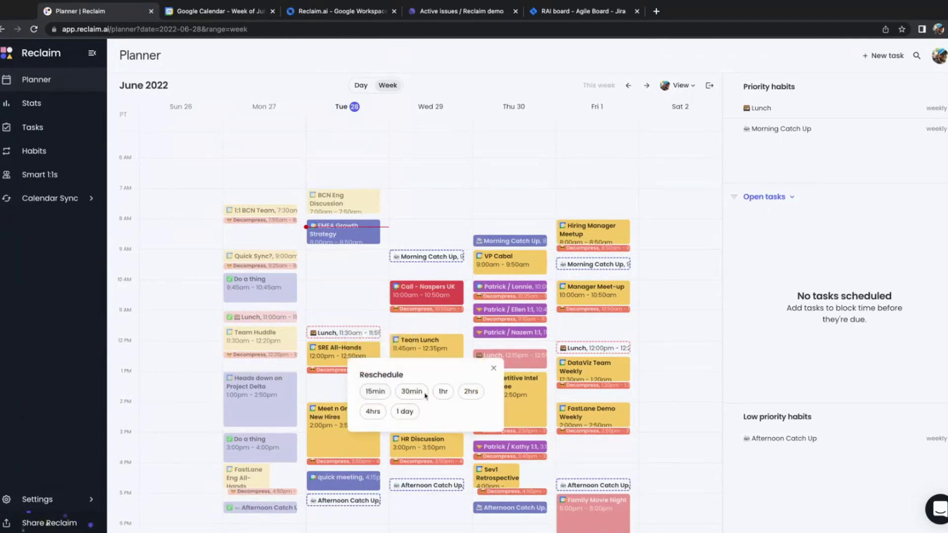
pyautogui.click(440, 392)
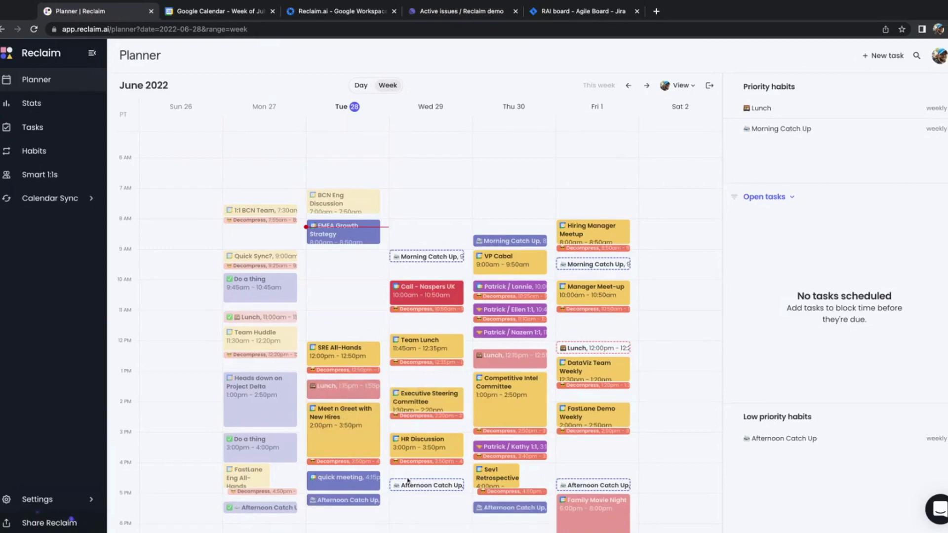
# Step: Move the Lunch event on Tuesday, June 28 to 11:15am in the Planner and mark it done
pyautogui.scroll(-1, 346, 394)
pyautogui.moveTo(346, 394); pyautogui.dragTo(346, 333)
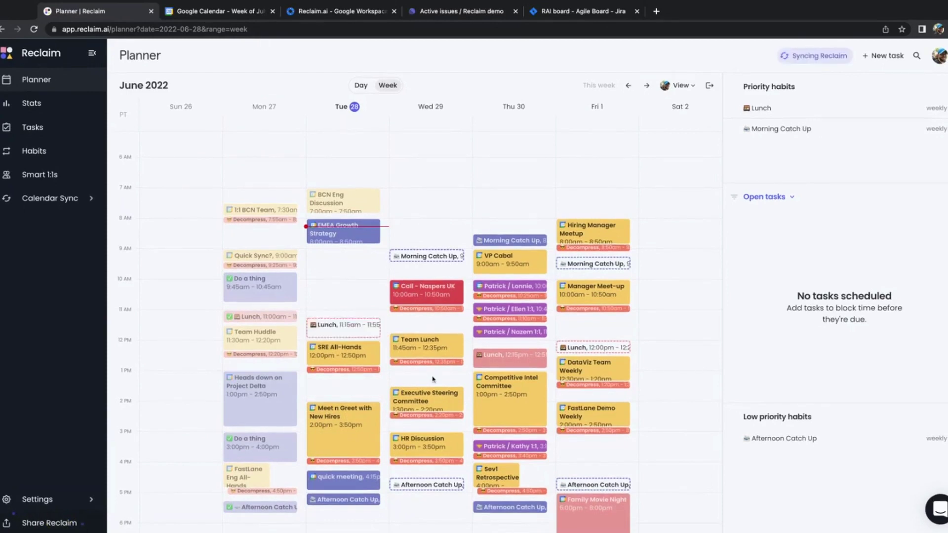
pyautogui.rightClick(344, 332)
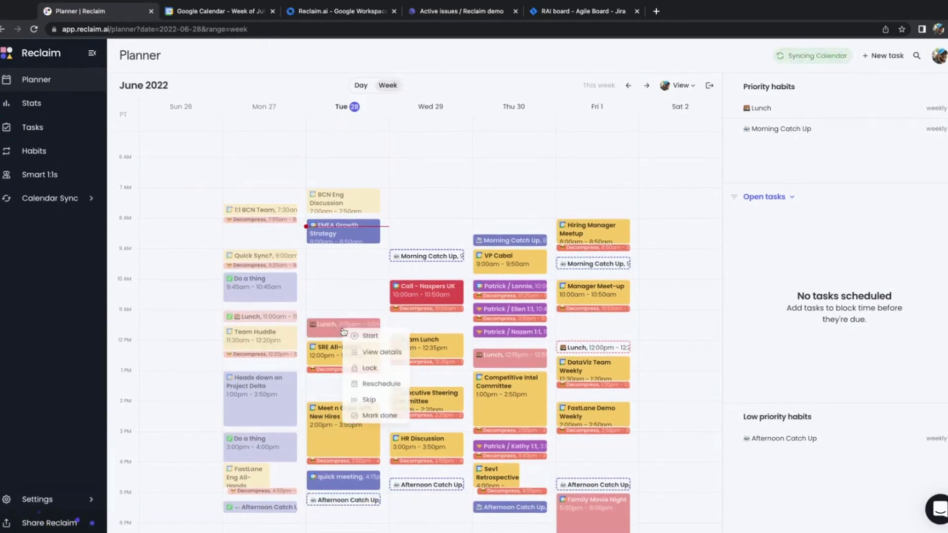
pyautogui.click(378, 409)
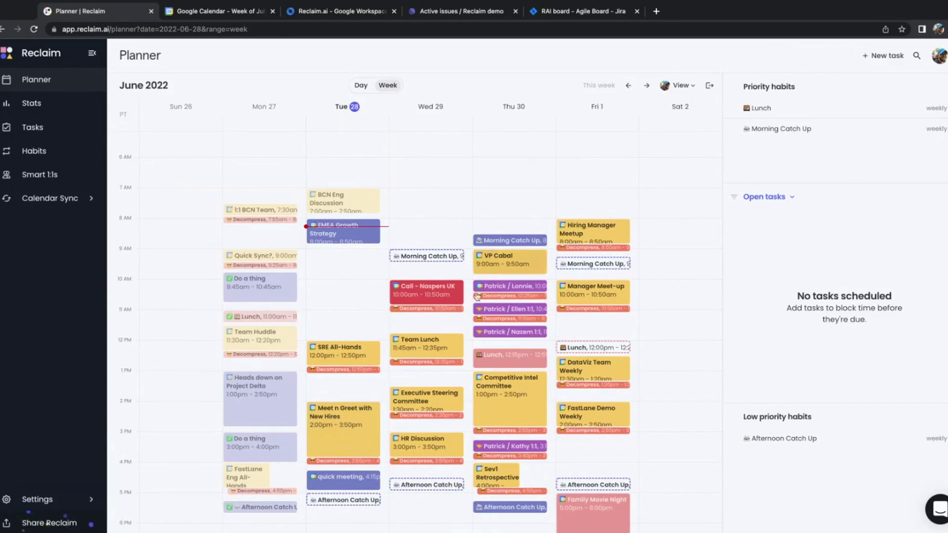
# Step: Switch to Google Calendar, view the Reclaim add-on's habits and tasks, and return to the Reclaim Planner
pyautogui.click(217, 11)
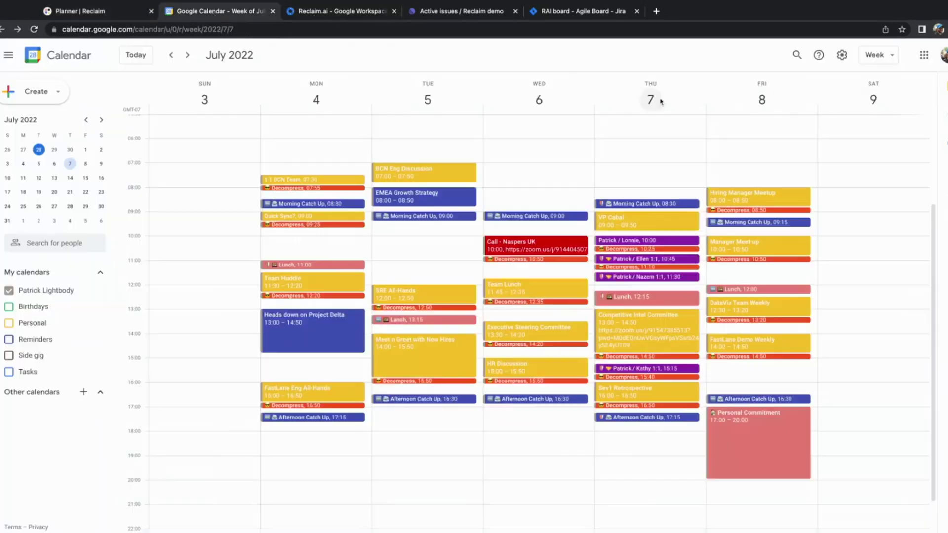
pyautogui.click(945, 216)
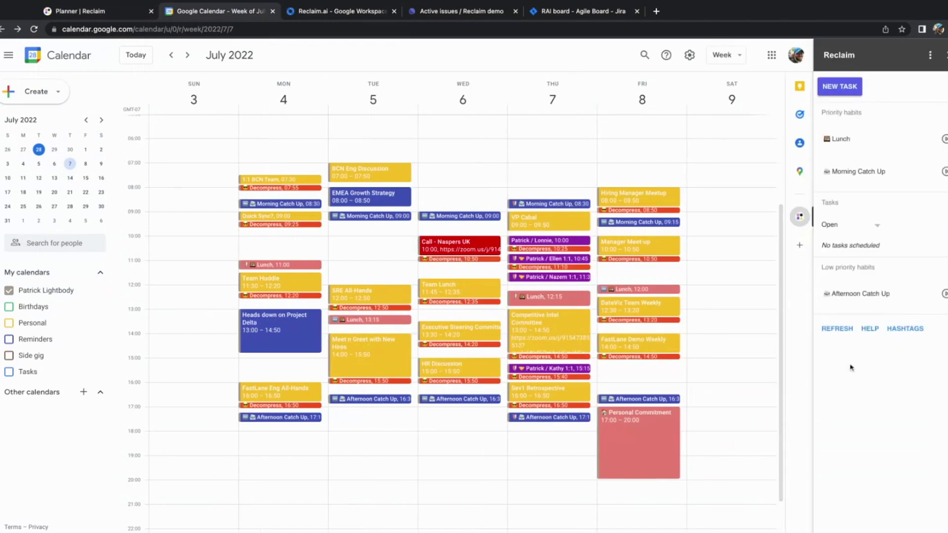
pyautogui.click(102, 10)
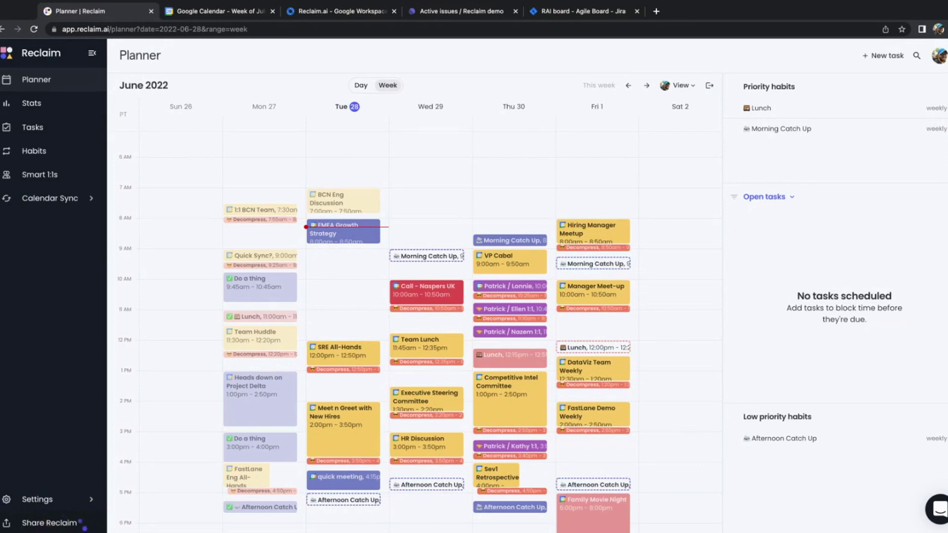
# Step: Start a task named "Get some QBR slides done" needing 4 hrs in time blocks between 2 hrs and 4 hrs
pyautogui.click(883, 55)
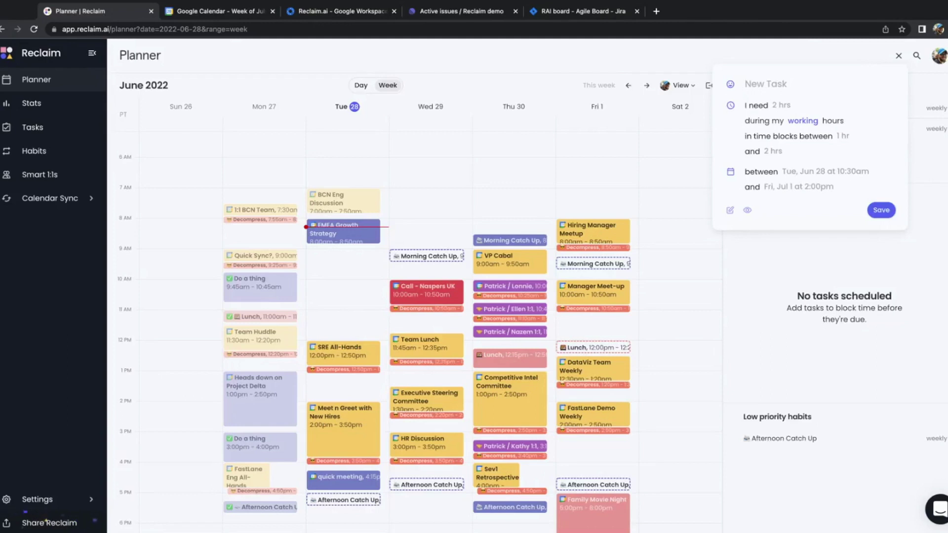
pyautogui.write('Get some QBR slides done')
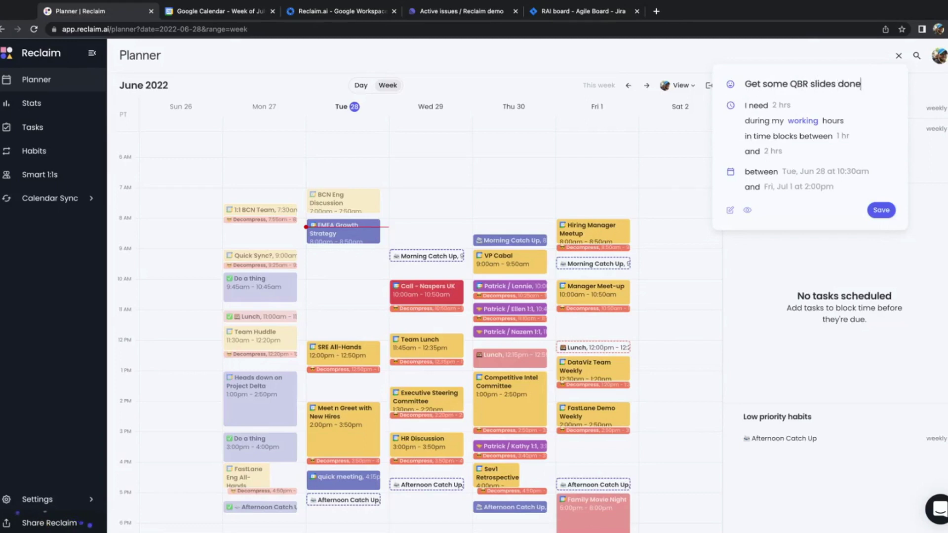
pyautogui.press('Tab')
pyautogui.write('4h')
pyautogui.press('Tab')
pyautogui.write('2 hrs')
pyautogui.press('Tab')
pyautogui.write('4 hrs')
pyautogui.press('Tab')
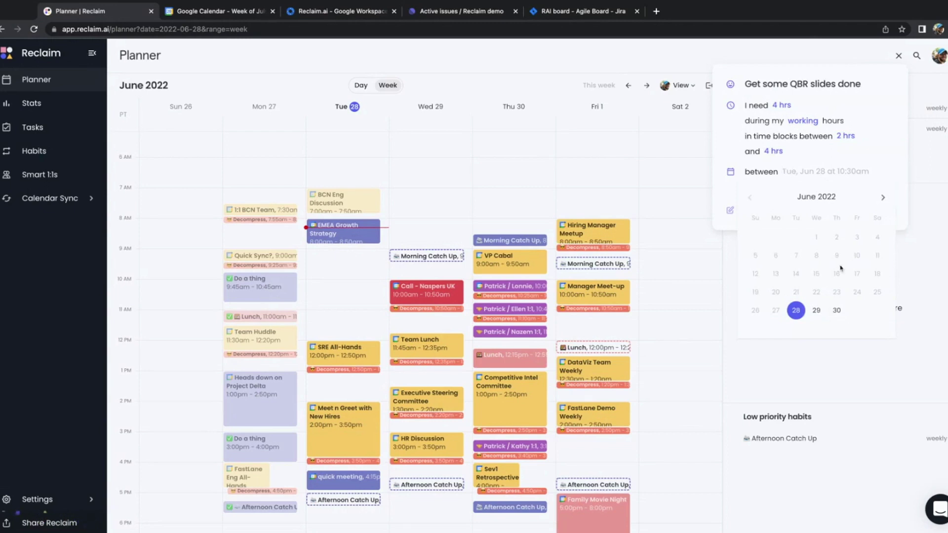
pyautogui.click(883, 197)
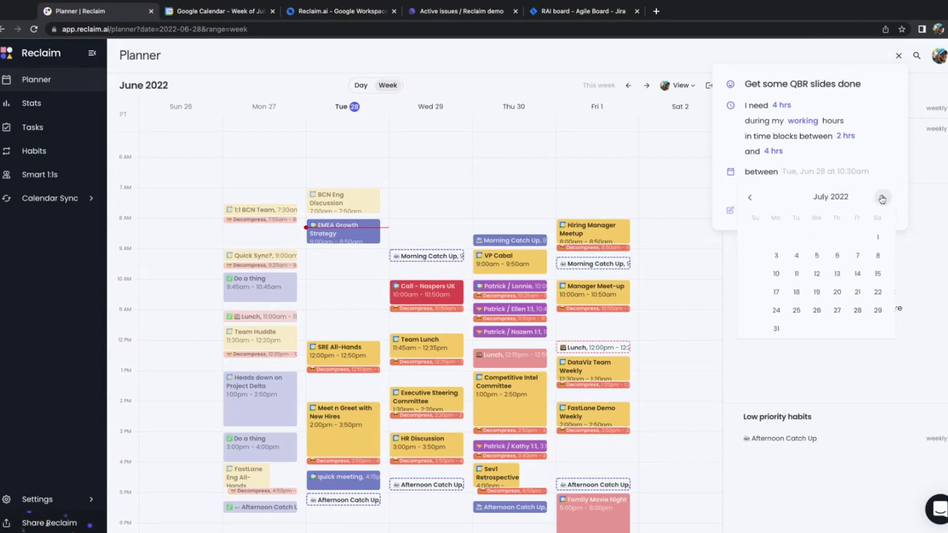
pyautogui.click(858, 255)
pyautogui.click(795, 187)
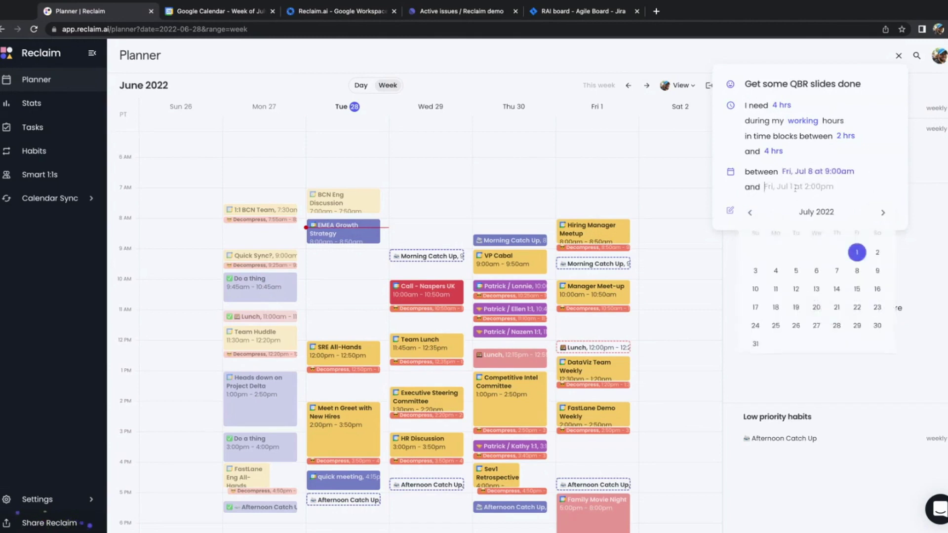
pyautogui.click(855, 254)
# Step: Schedule the task between Fri, Jul 1 at 9:00am and Fri, Jul 8 at 2:00pm, save it without notes, and close the form
pyautogui.click(822, 173)
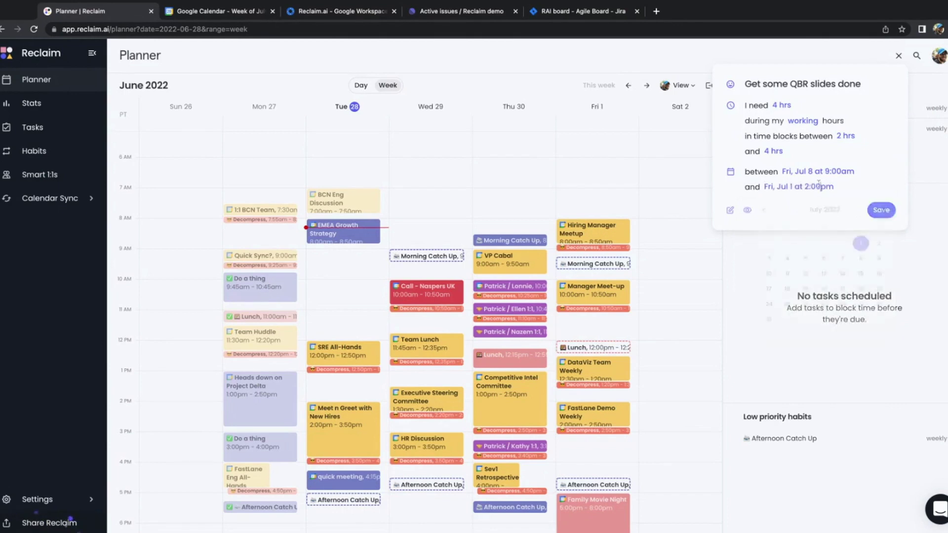
pyautogui.click(858, 241)
pyautogui.click(783, 187)
pyautogui.click(859, 264)
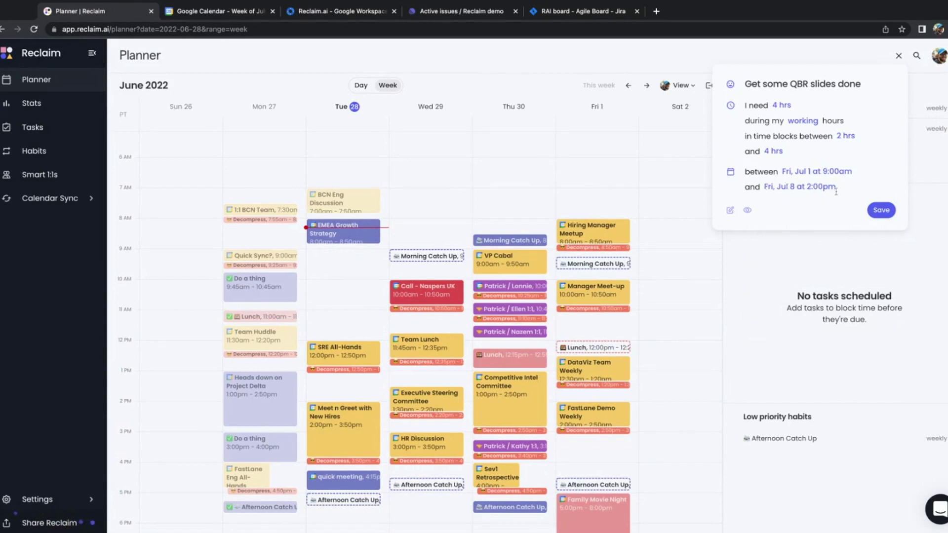
pyautogui.click(730, 212)
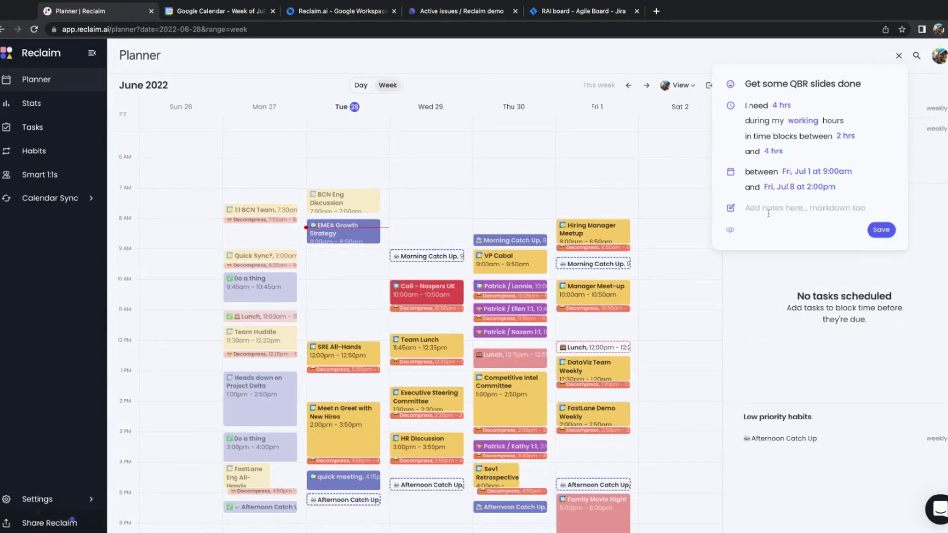
pyautogui.click(882, 231)
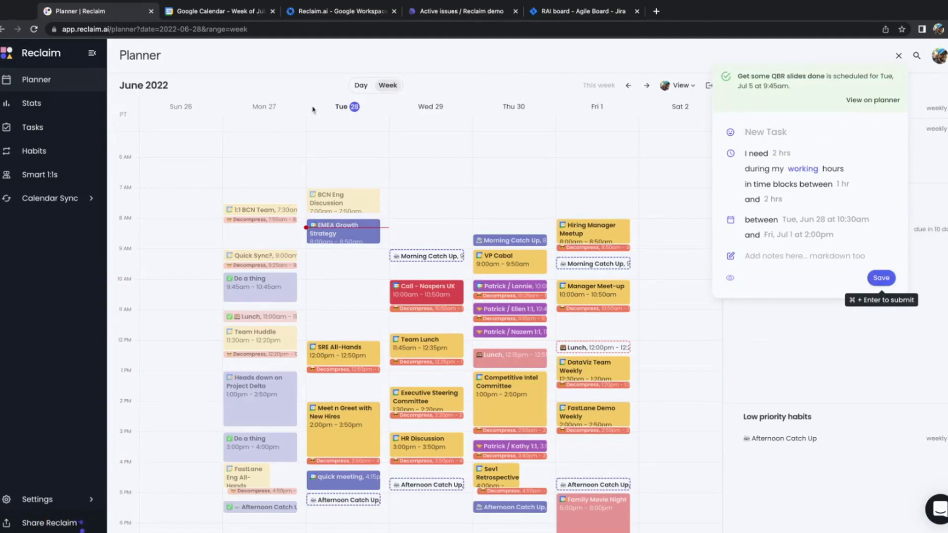
pyautogui.click(440, 65)
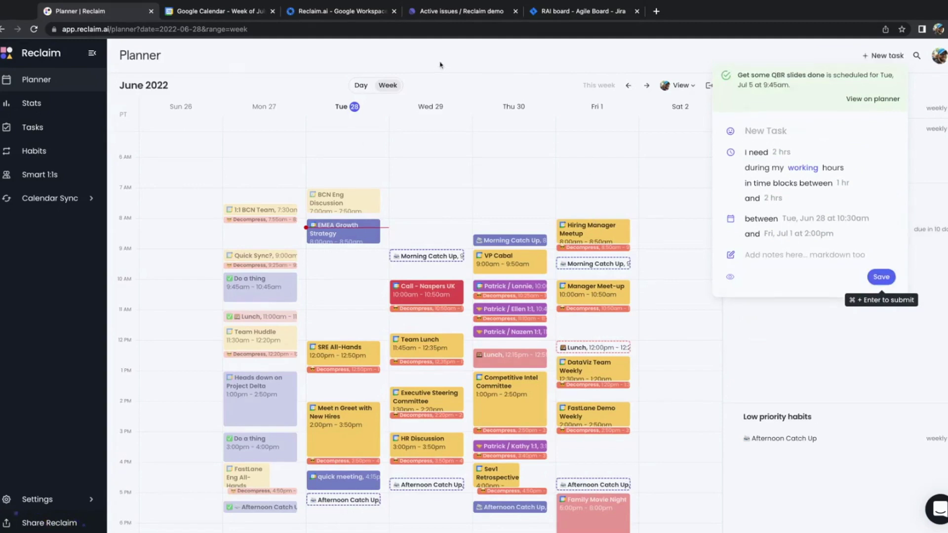
# Step: Look through the weeks of July 3 and July 10 for where the QBR slides task is scheduled
pyautogui.click(646, 86)
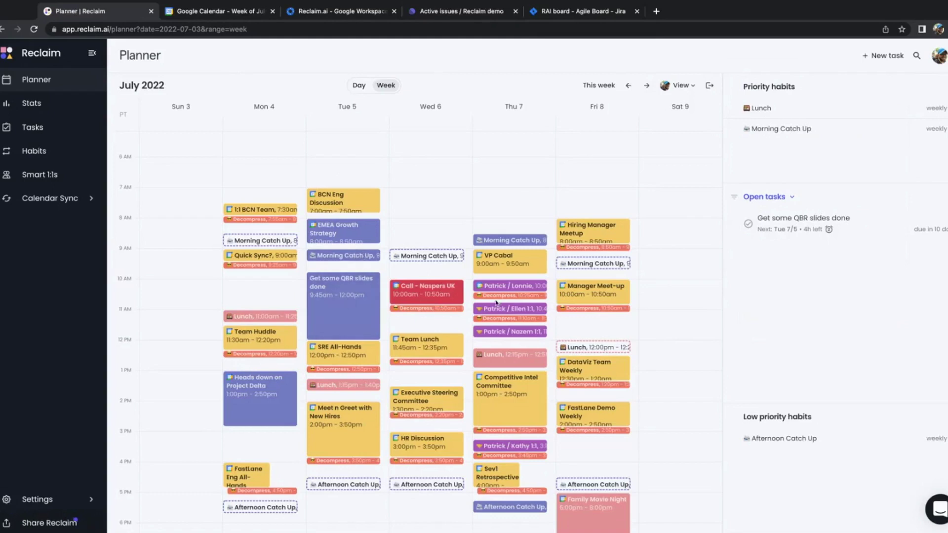
pyautogui.scroll(-1, 571, 163)
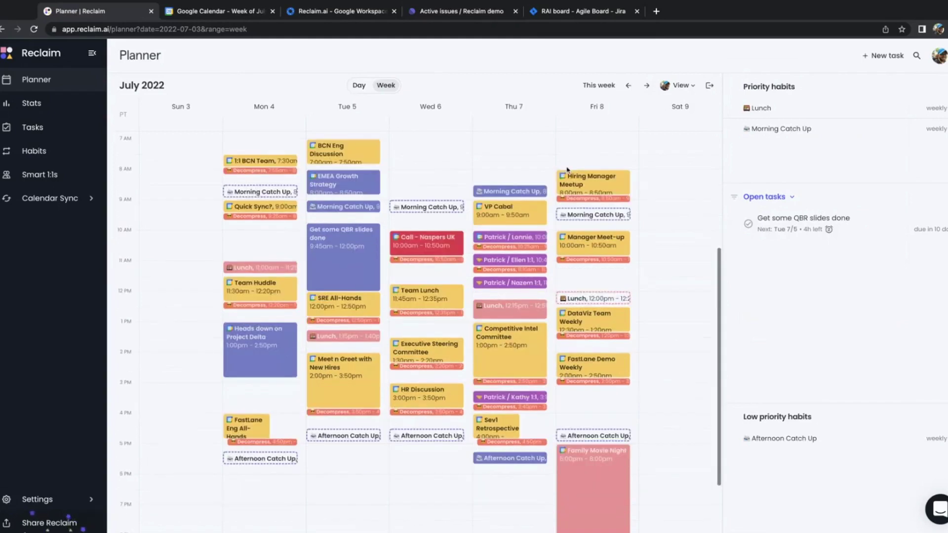
pyautogui.click(646, 86)
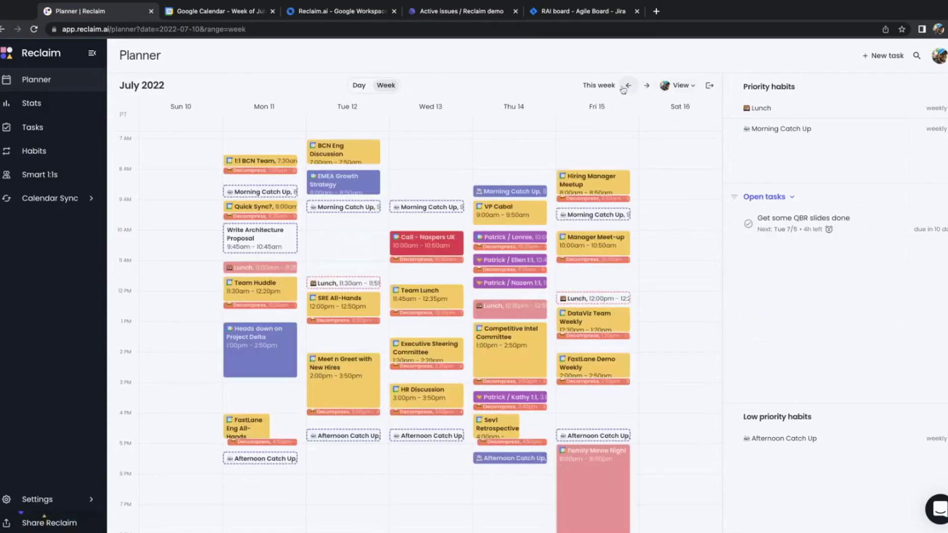
pyautogui.click(616, 87)
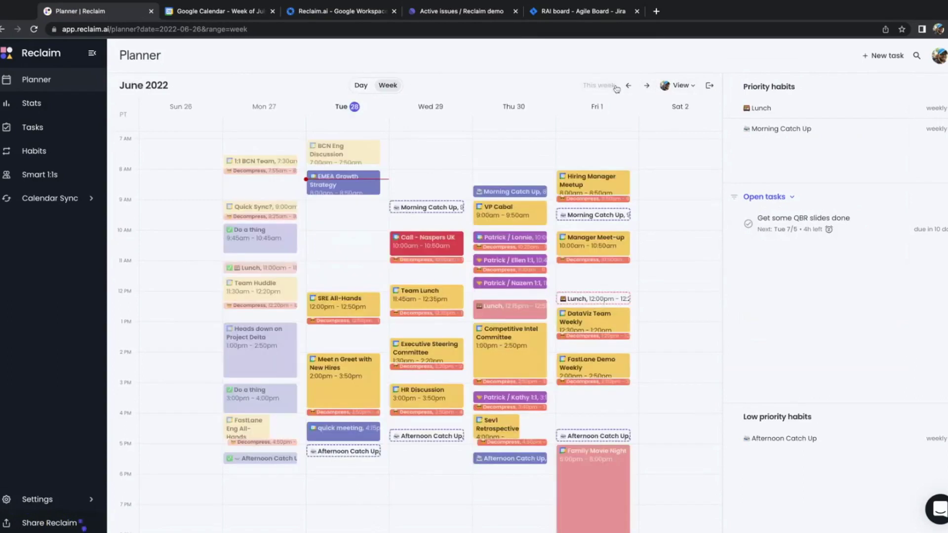
pyautogui.click(646, 85)
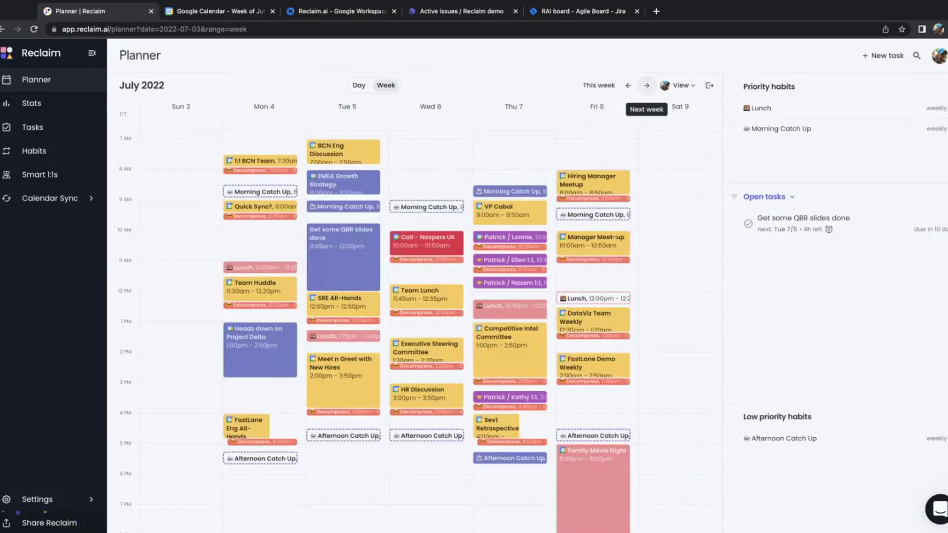
pyautogui.scroll(3, 479, 317)
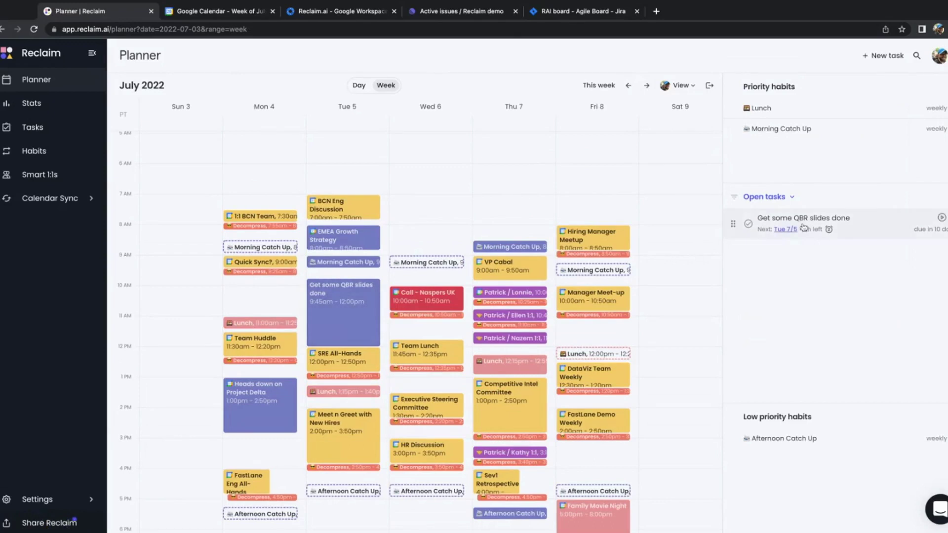
# Step: Clear the snooze on the QBR slides task and go back to the week of June 26
pyautogui.moveTo(828, 233)
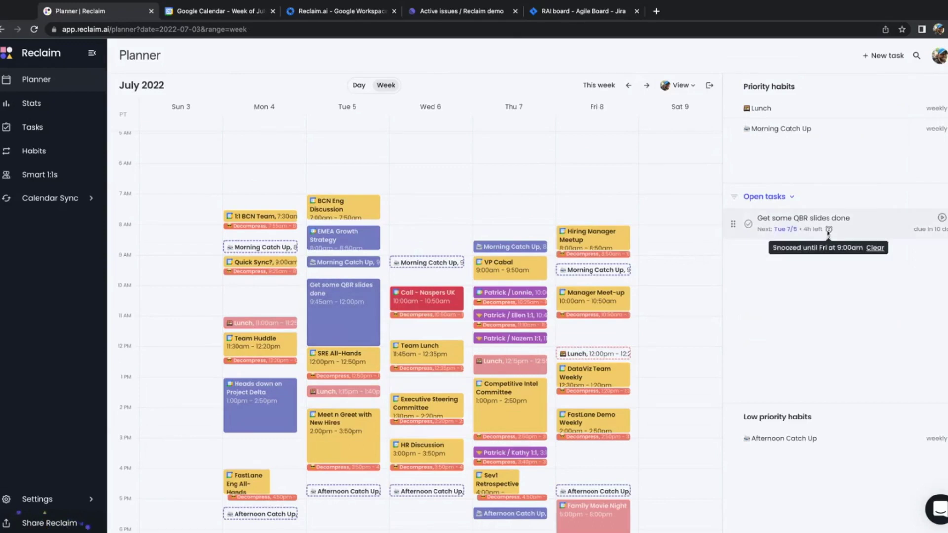
pyautogui.click(875, 248)
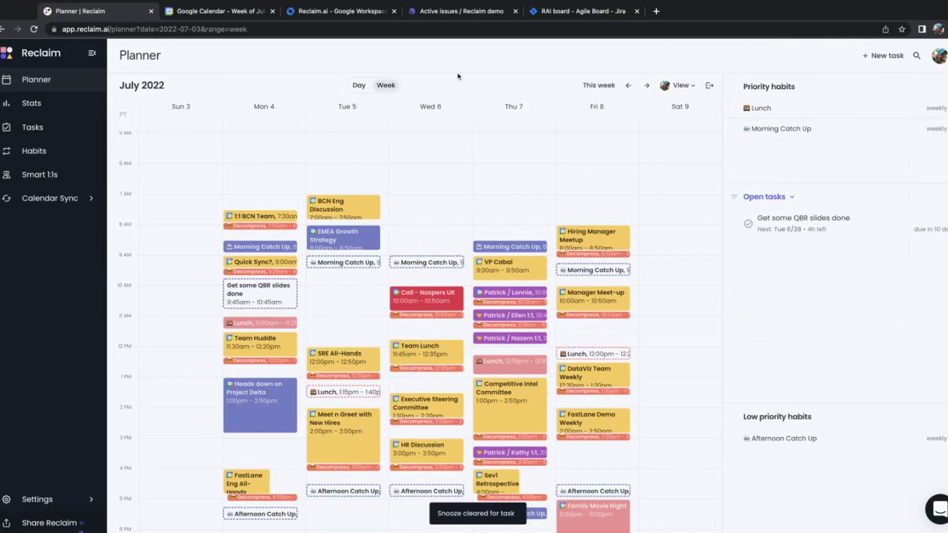
pyautogui.click(626, 86)
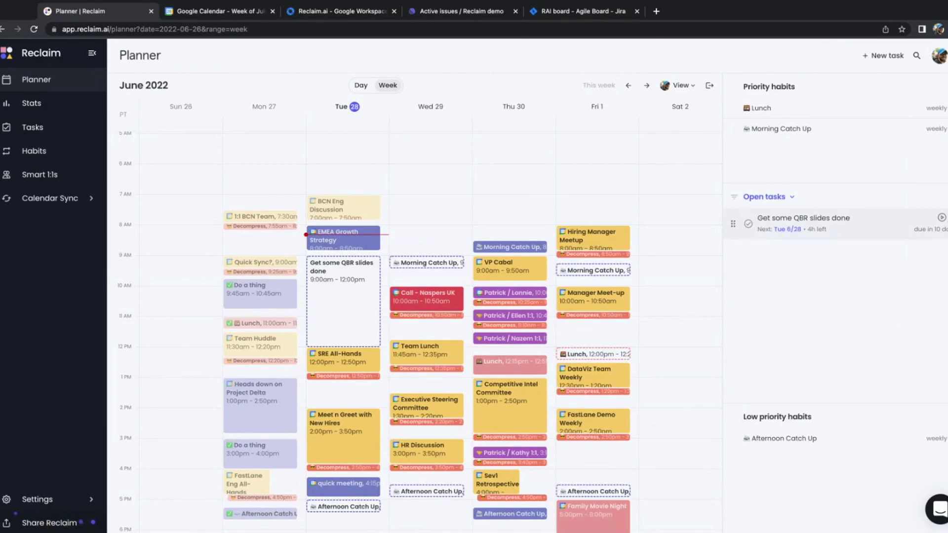
# Step: Open work logging for the QBR slides task, using a specific date and time on Mon, Jun 27
pyautogui.click(946, 218)
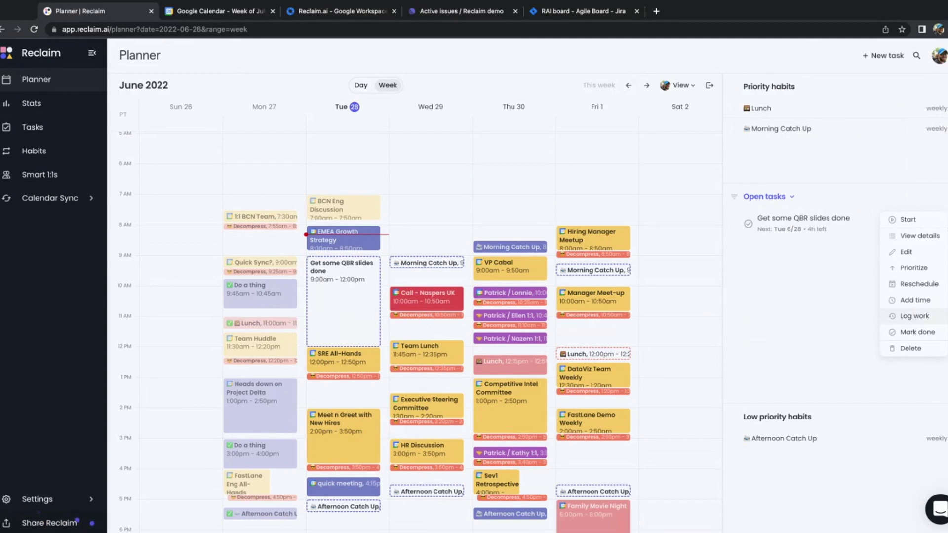
pyautogui.click(915, 316)
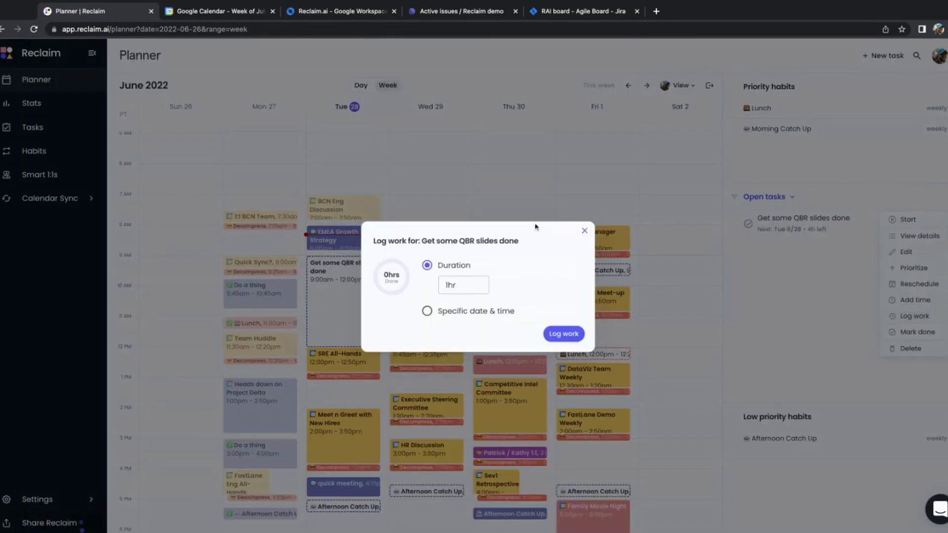
pyautogui.click(427, 312)
pyautogui.click(502, 294)
pyautogui.click(492, 340)
# Step: Set the logged time from 6:00pm to 8:00pm and log the work
pyautogui.doubleClick(489, 323)
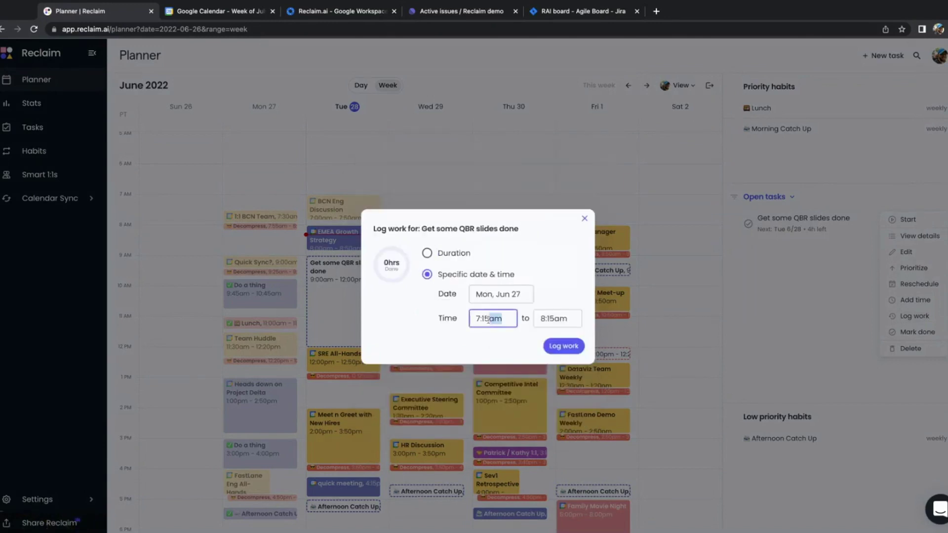
pyautogui.press('super+a')
pyautogui.click(487, 319)
pyautogui.press('super+a')
pyautogui.write('6p')
pyautogui.press('Tab')
pyautogui.write('8p')
pyautogui.press('Tab')
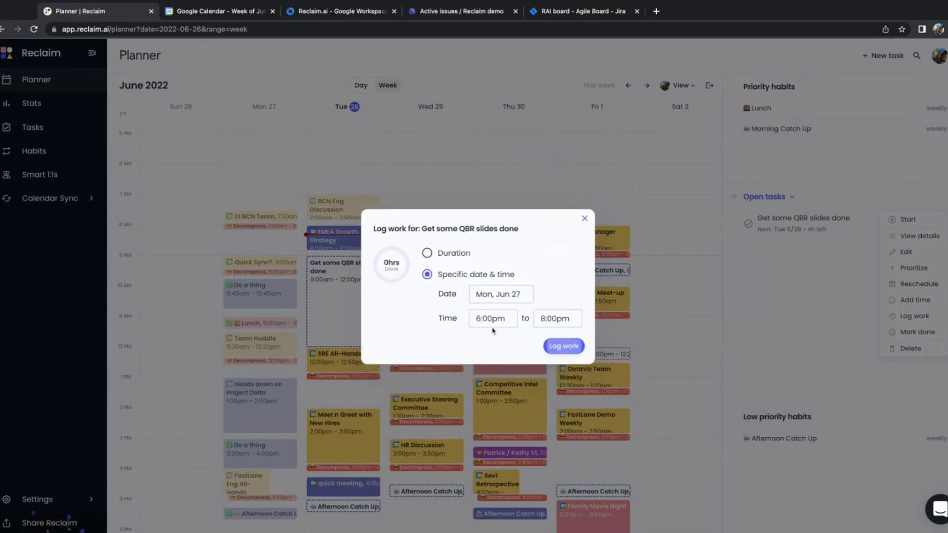
pyautogui.click(556, 344)
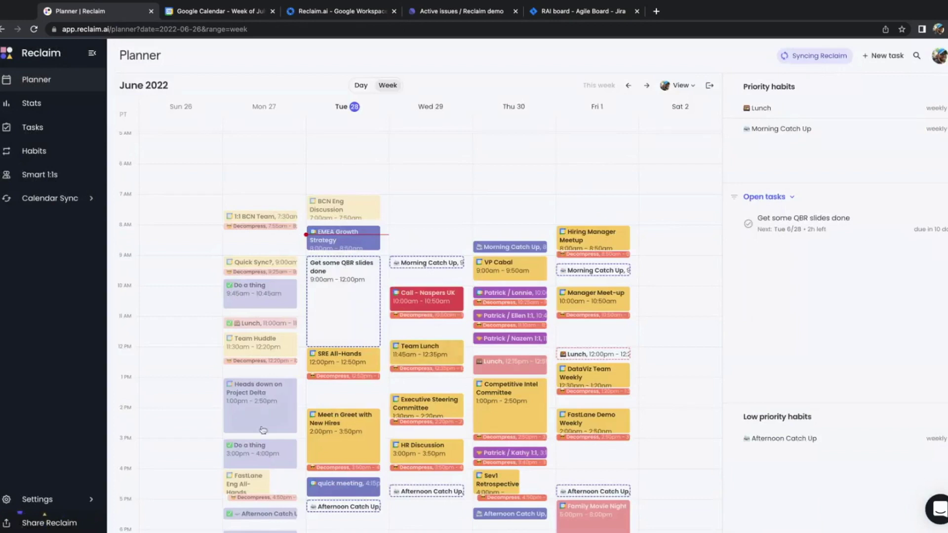
# Step: Compare the logged QBR slides block on Monday with the task's remaining block on Tuesday
pyautogui.scroll(-5, 263, 427)
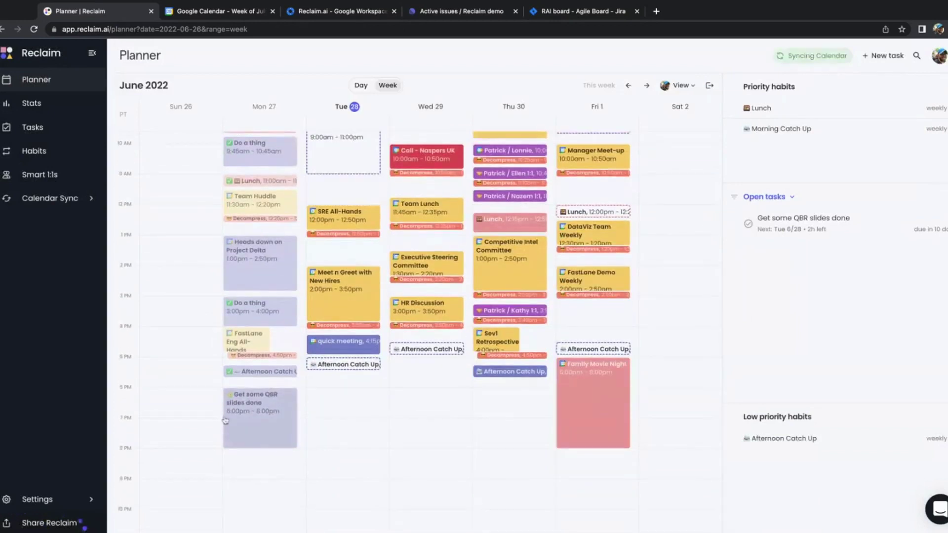
pyautogui.scroll(3, 321, 316)
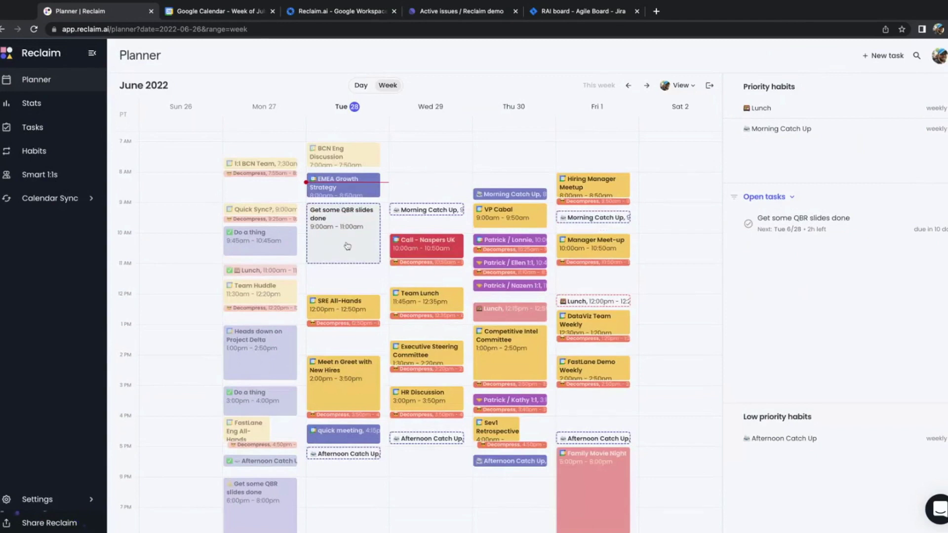
pyautogui.scroll(-3, 350, 252)
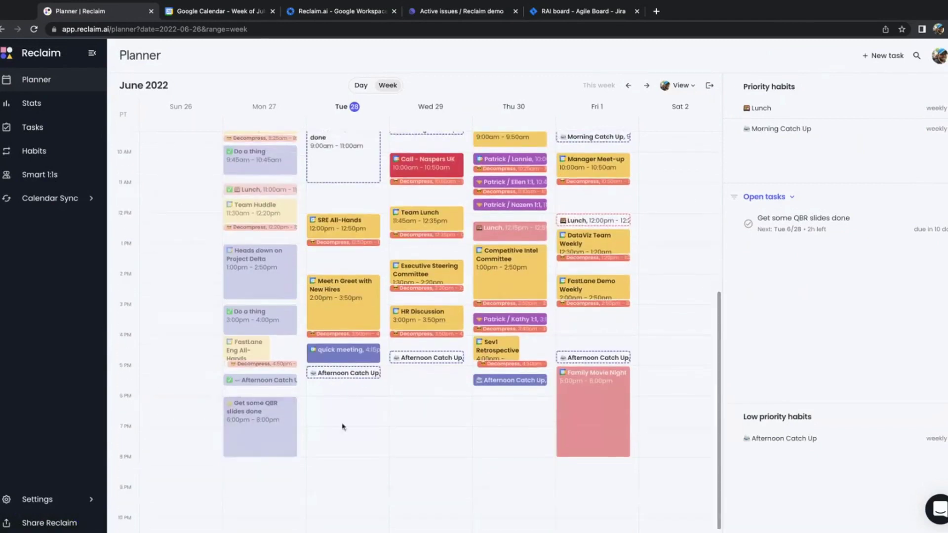
pyautogui.scroll(4, 343, 427)
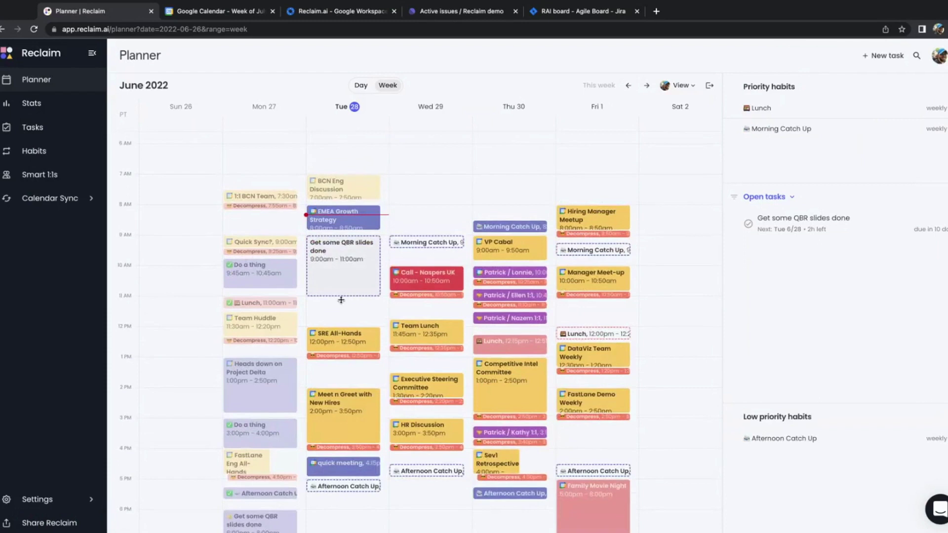
pyautogui.scroll(-1, 341, 299)
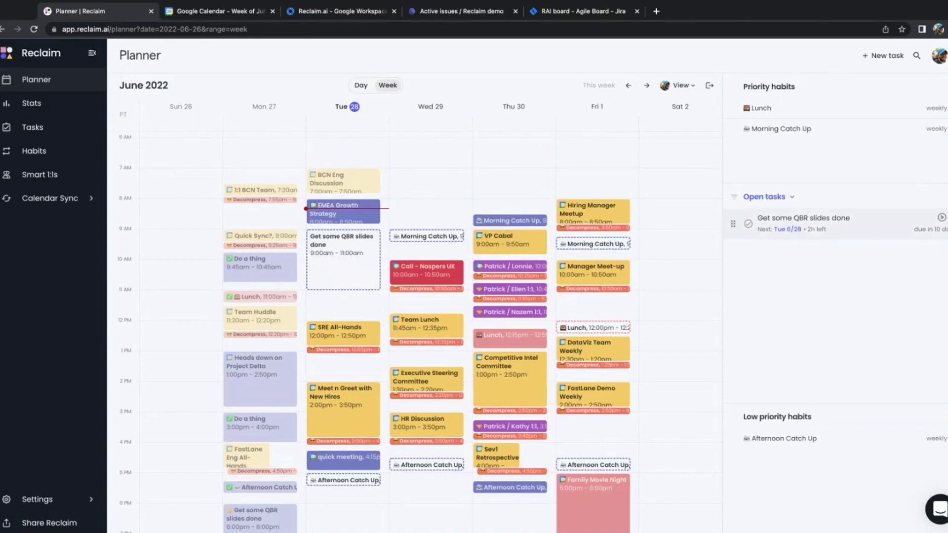
# Step: Examine the actions available for the QBR slides task and the status filters for the task list
pyautogui.click(947, 217)
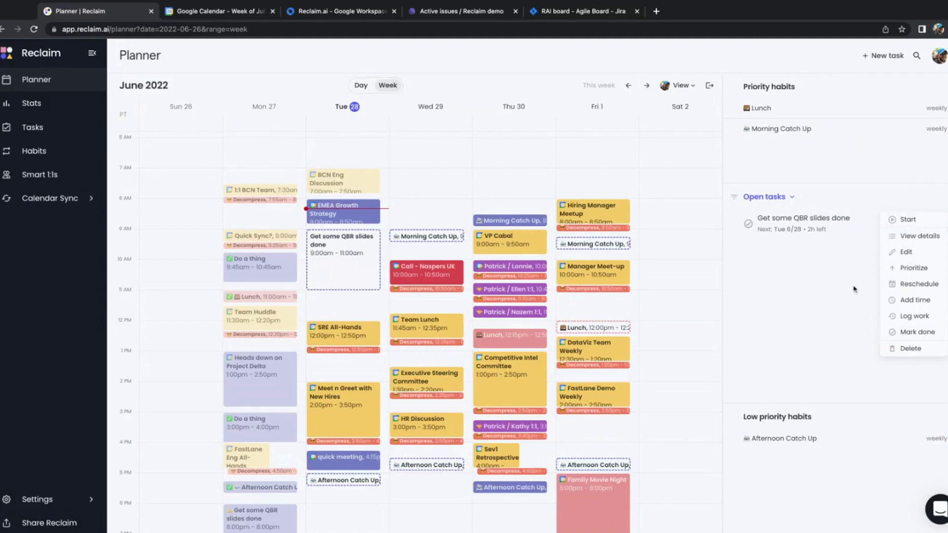
pyautogui.click(800, 305)
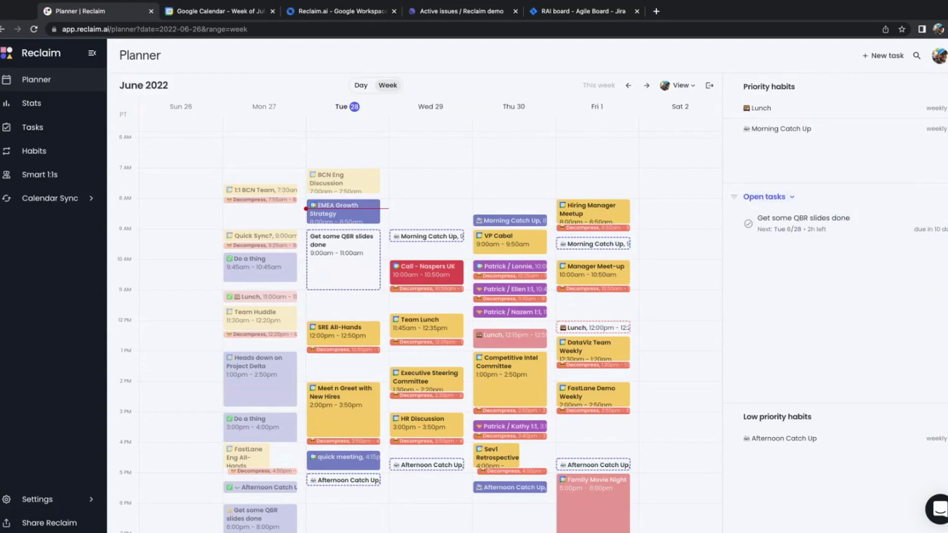
pyautogui.click(765, 197)
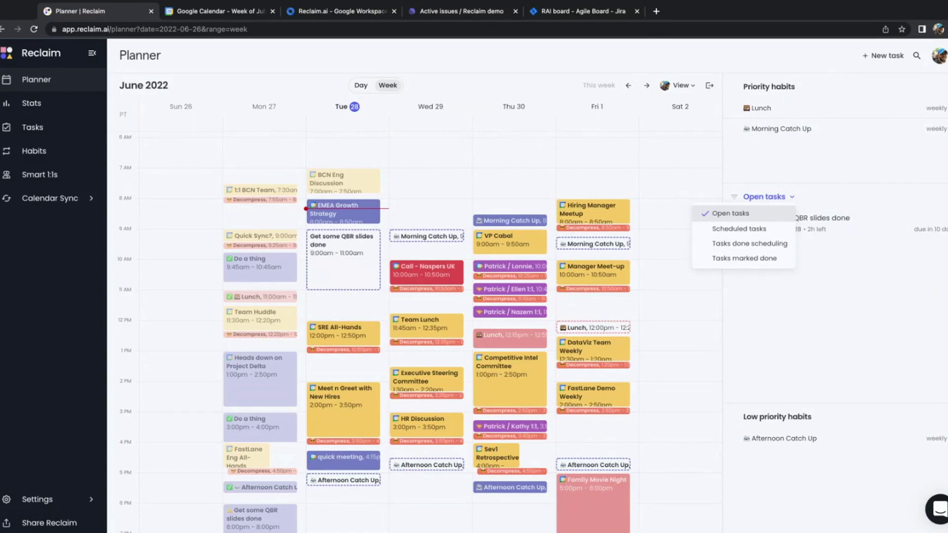
pyautogui.press('Escape')
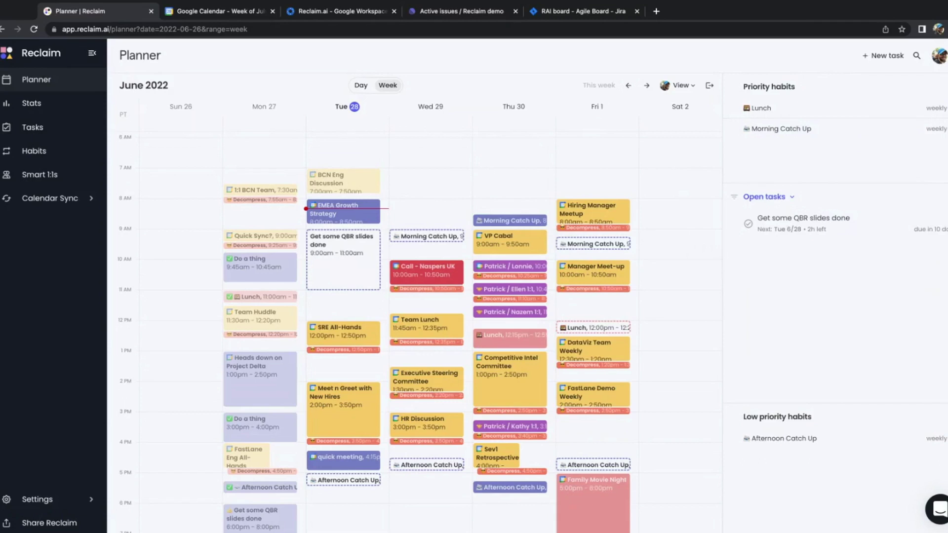
# Step: Reschedule the logged 6:00pm–8:00pm QBR slides block on Mon, Jun 27
pyautogui.scroll(-3, 296, 425)
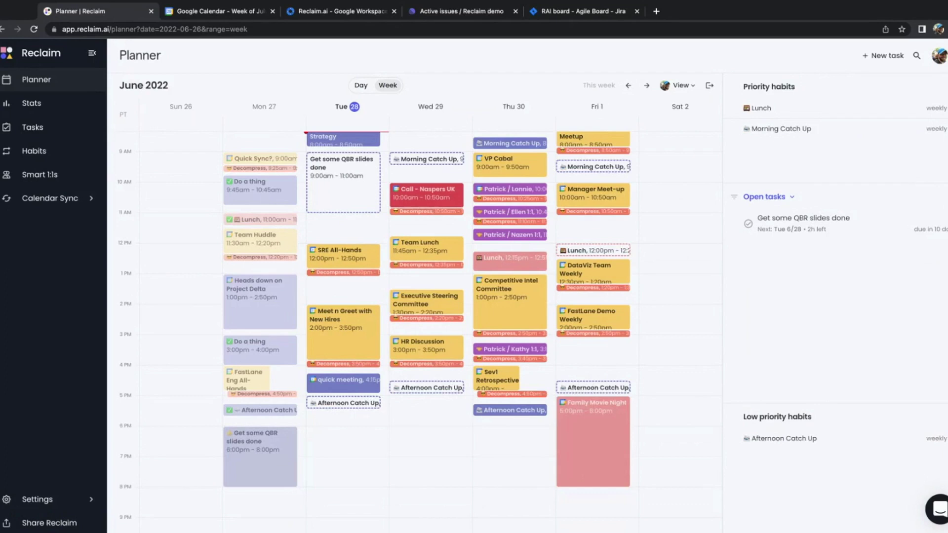
pyautogui.click(257, 447)
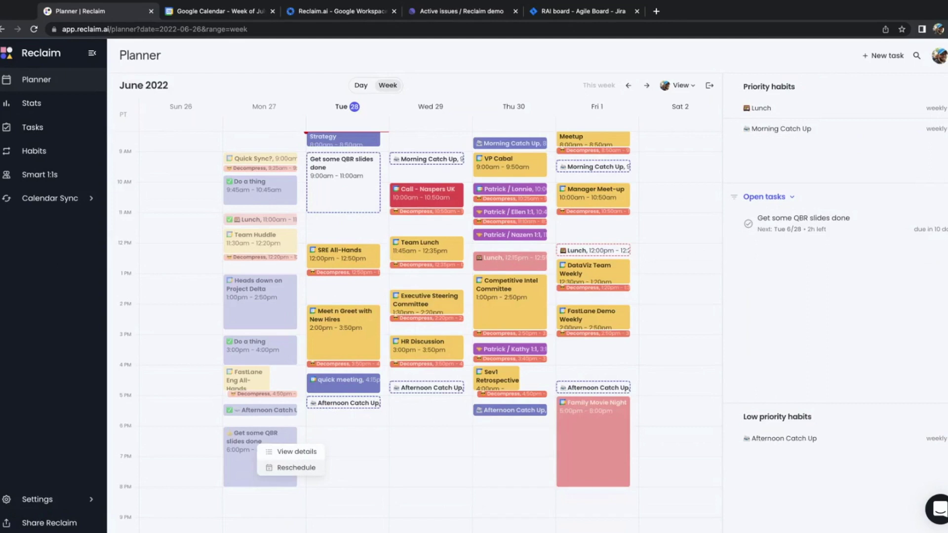
pyautogui.click(296, 468)
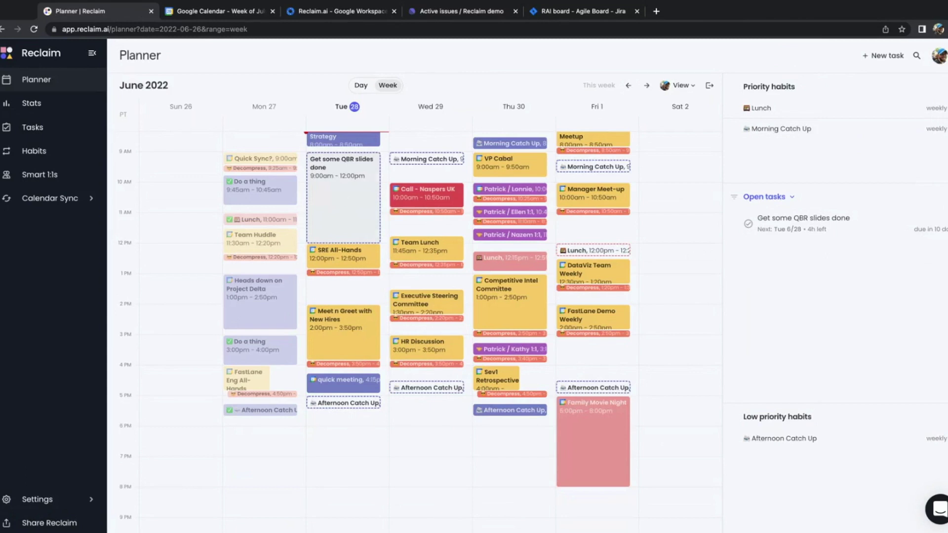
# Step: Switch to Google Calendar, go to the week of June 26, and delete Monday's 15:00–16:00 Do a thing event
pyautogui.click(218, 11)
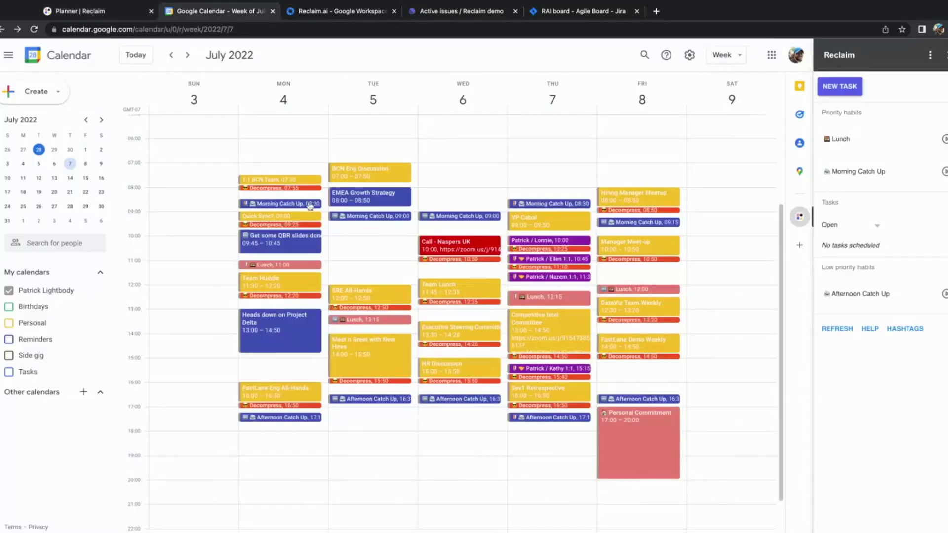
pyautogui.click(171, 54)
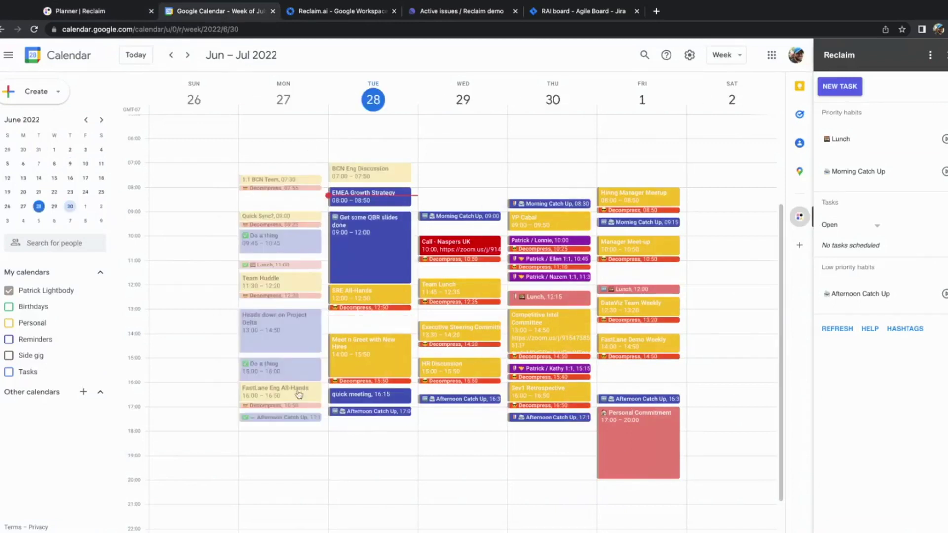
pyautogui.click(282, 375)
pyautogui.click(155, 209)
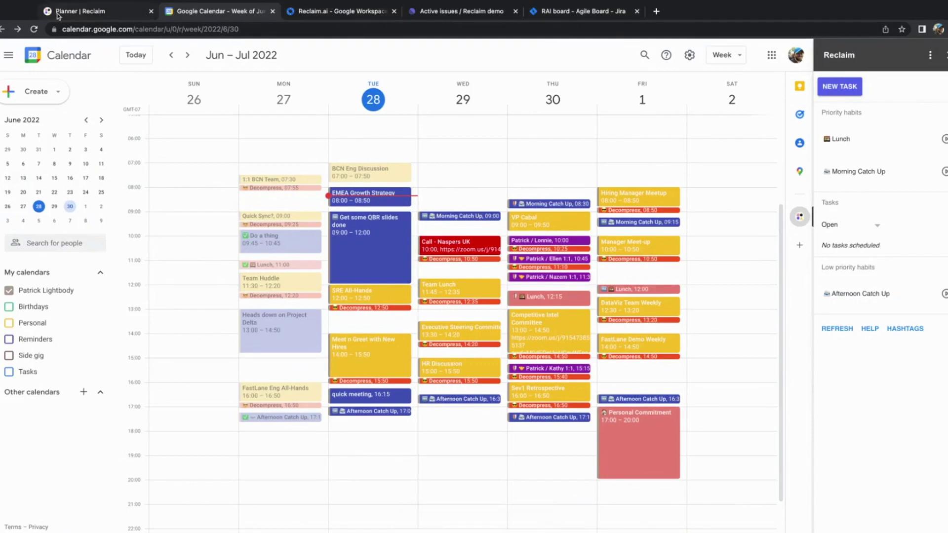
# Step: Switch back to the Reclaim Planner and move Tuesday's Do a thing block to 7:00am–8:00am
pyautogui.hotkey('ctrl', '1')
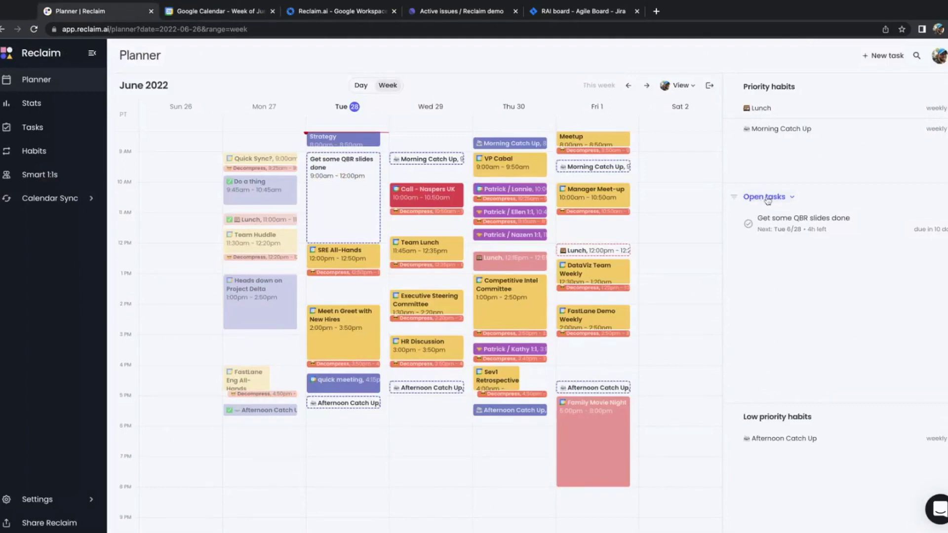
pyautogui.click(769, 198)
pyautogui.click(771, 197)
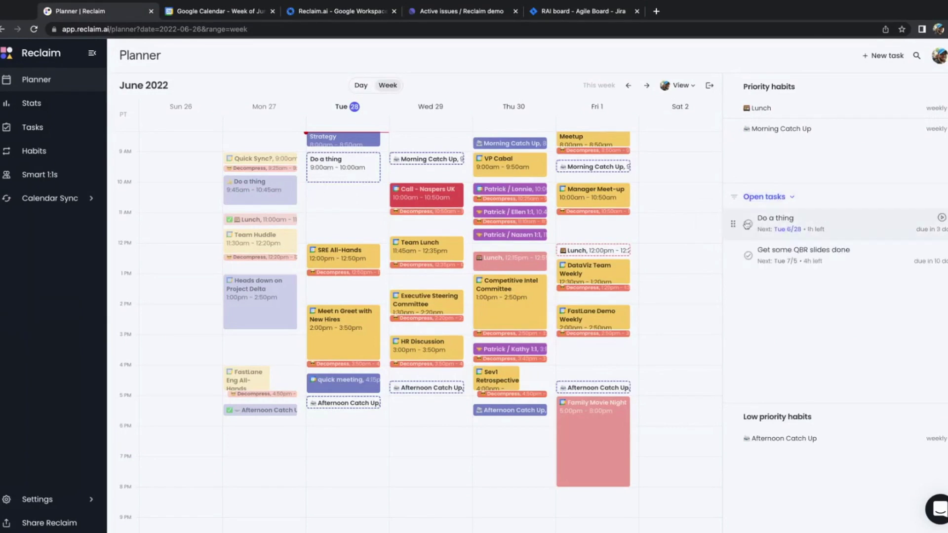
pyautogui.click(771, 200)
pyautogui.scroll(3, 351, 268)
pyautogui.moveTo(353, 263); pyautogui.dragTo(353, 226)
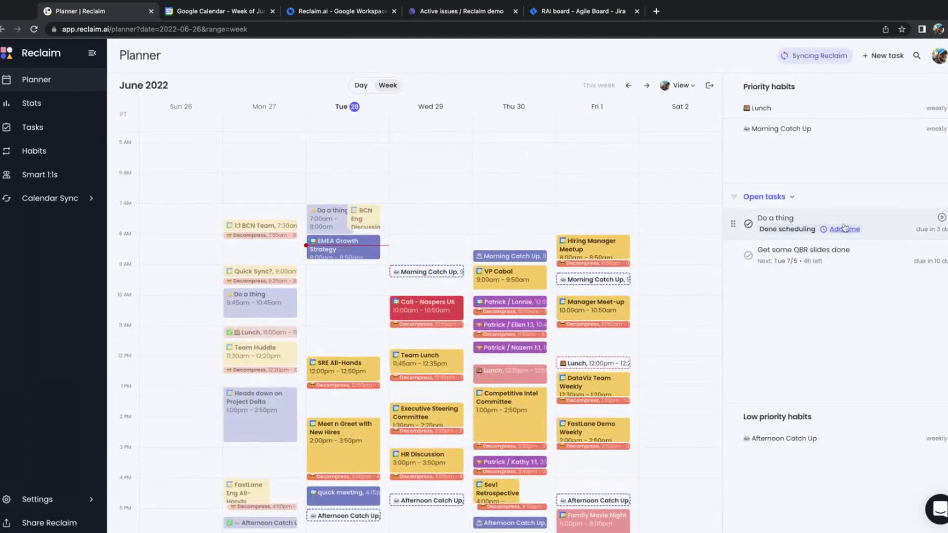
# Step: Review the scheduled, done scheduling and marked done task lists, and return to the open tasks
pyautogui.click(773, 196)
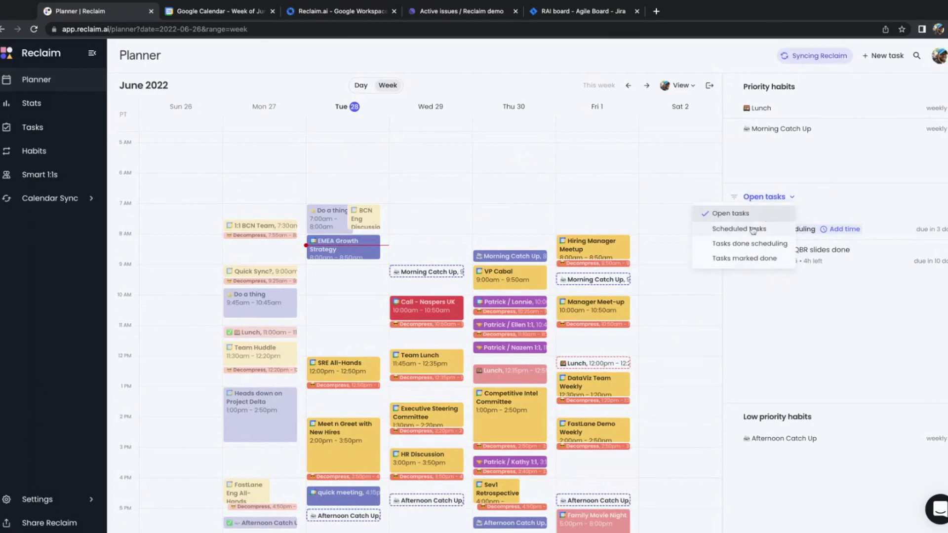
pyautogui.click(780, 226)
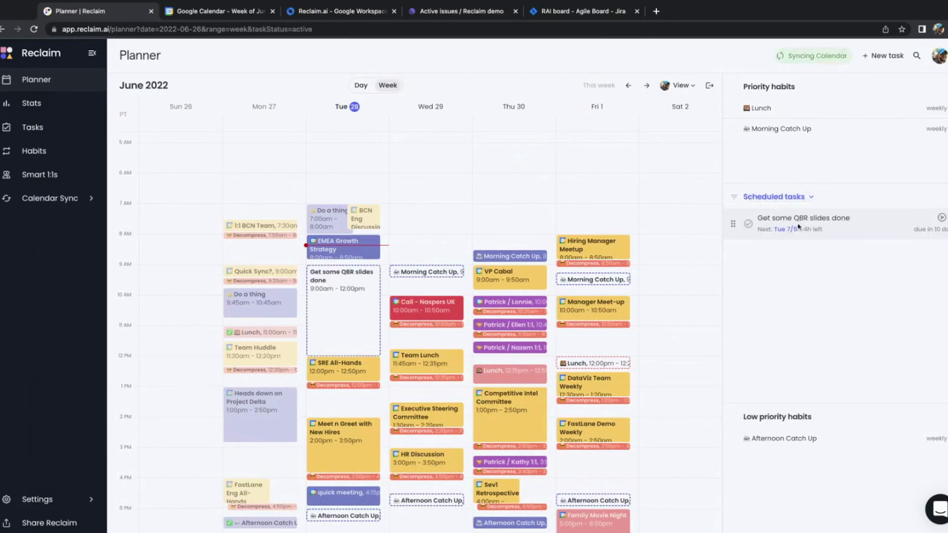
pyautogui.click(801, 196)
pyautogui.click(773, 247)
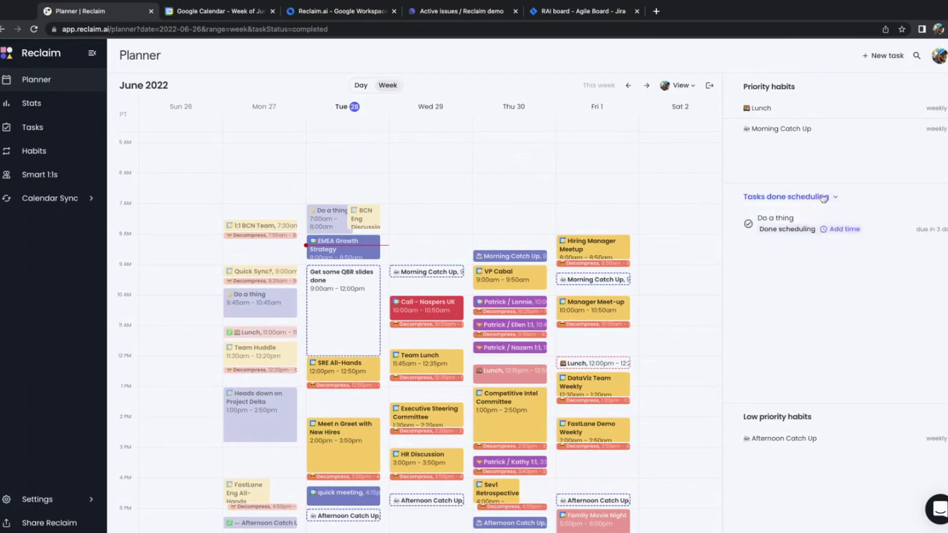
pyautogui.click(824, 198)
pyautogui.click(781, 257)
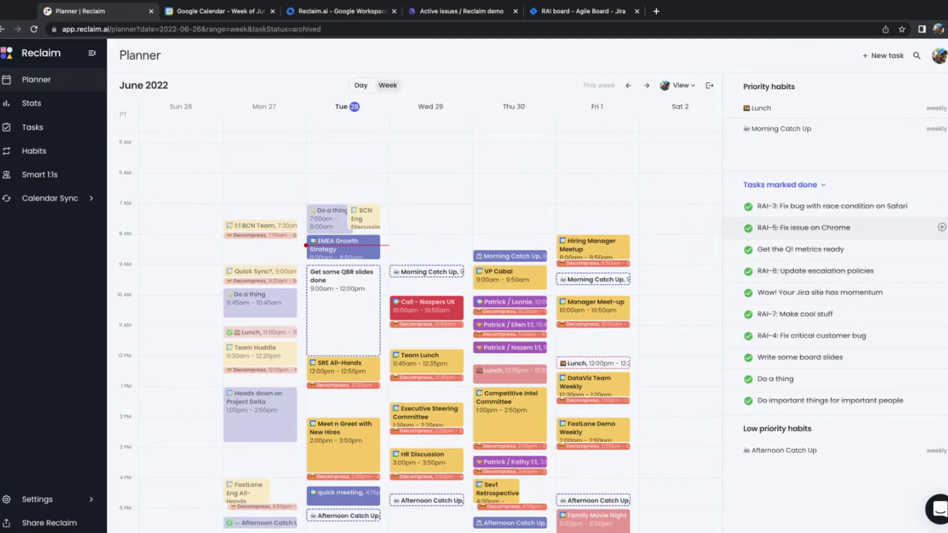
pyautogui.click(800, 186)
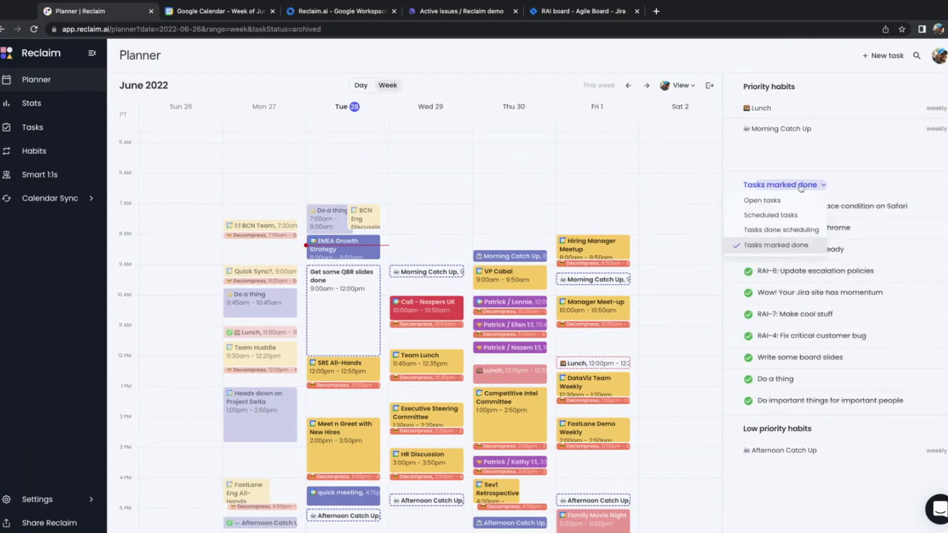
pyautogui.click(780, 201)
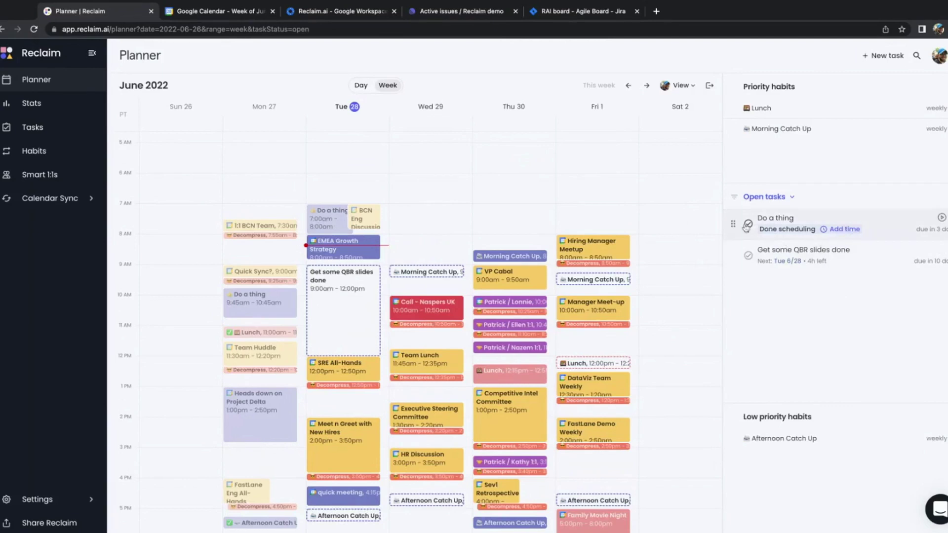
# Step: Add 2 hours to the Do a thing task that is done scheduling
pyautogui.click(844, 228)
pyautogui.write('2h')
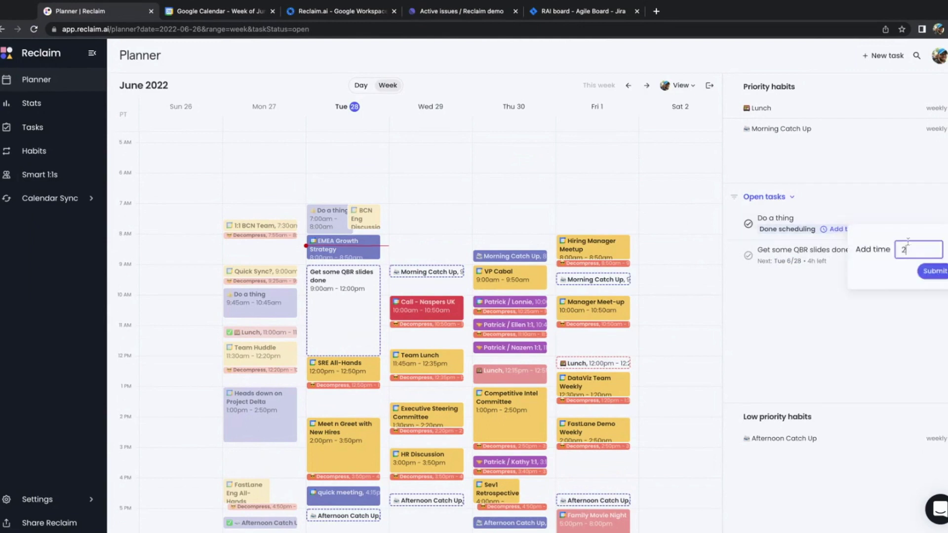
pyautogui.press('Return')
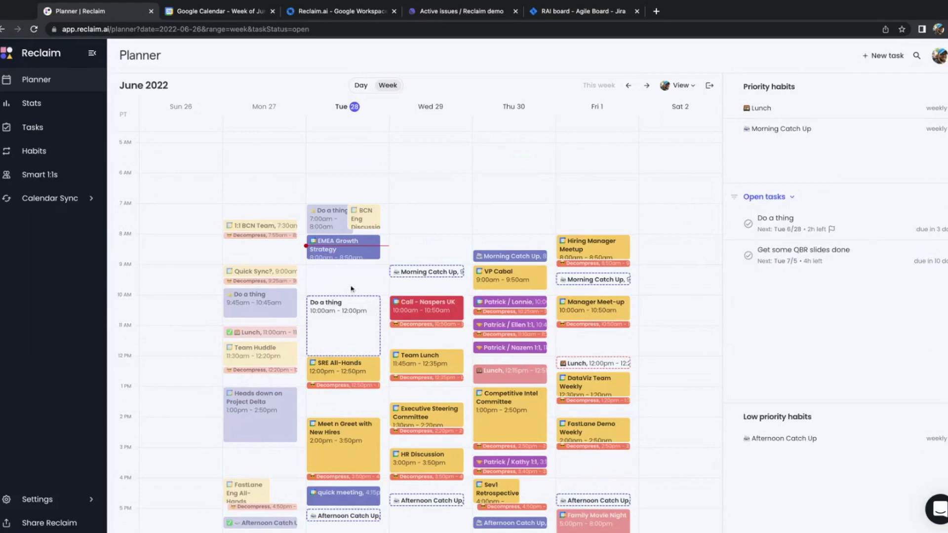
# Step: Place the QBR slides task above Do a thing in the open tasks, resetting the order once and reapplying it
pyautogui.moveTo(735, 224)
pyautogui.moveTo(734, 223); pyautogui.dragTo(733, 256)
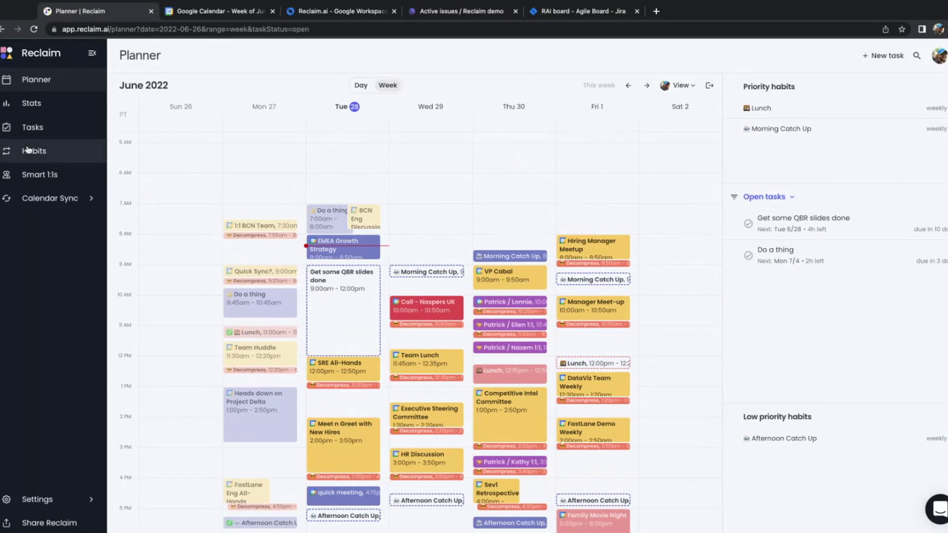
pyautogui.click(733, 202)
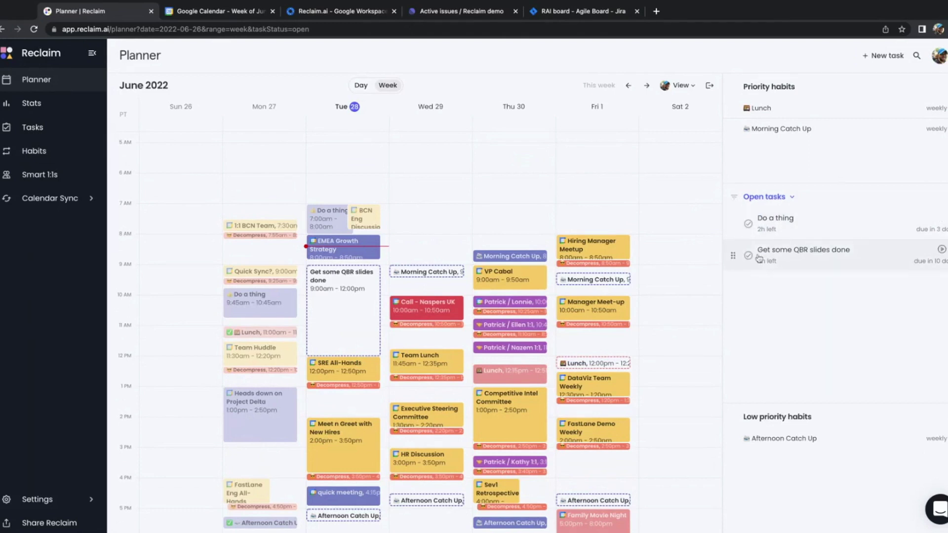
pyautogui.moveTo(731, 256); pyautogui.dragTo(732, 223)
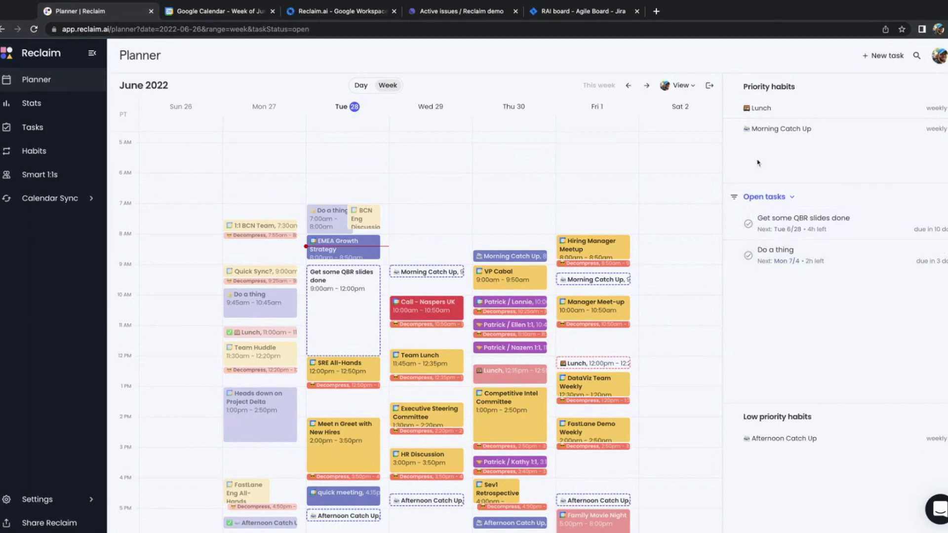
# Step: Mark the Do a thing task as done in the open tasks list
pyautogui.click(748, 256)
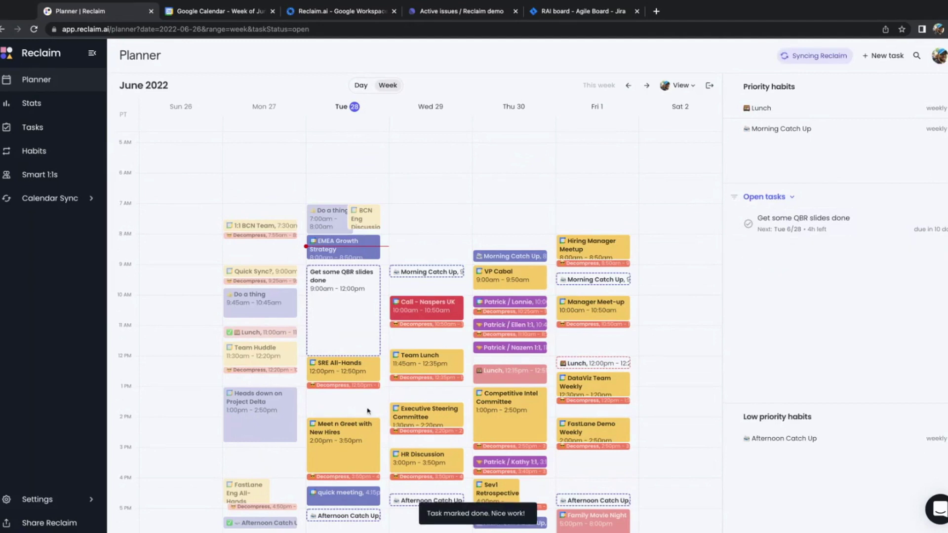
pyautogui.scroll(-3, 526, 368)
pyautogui.scroll(1, 509, 358)
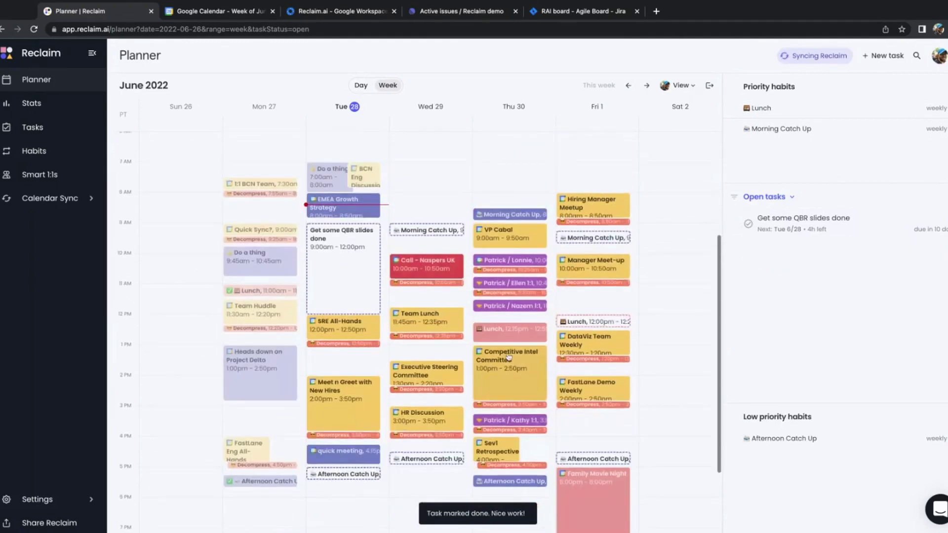
# Step: Check the list of tasks marked done and return to the open tasks
pyautogui.click(765, 197)
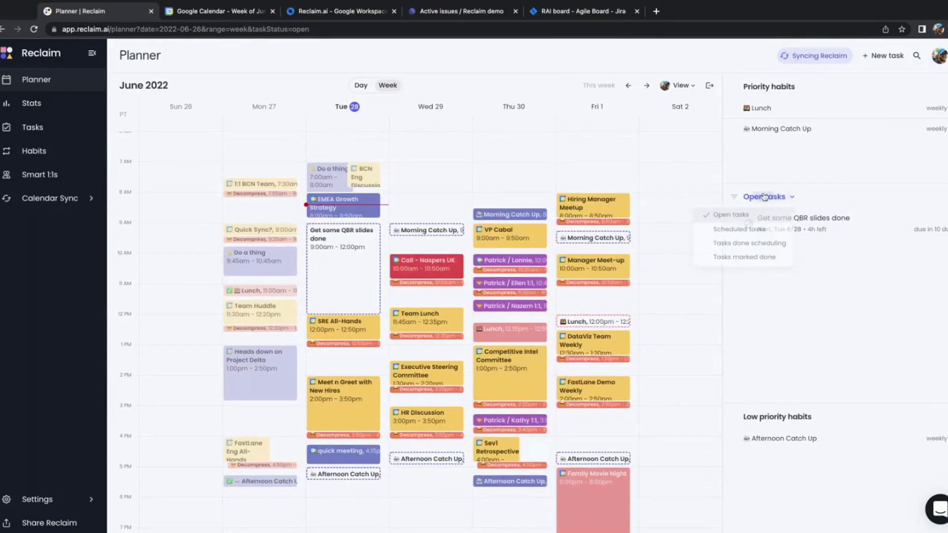
pyautogui.click(744, 258)
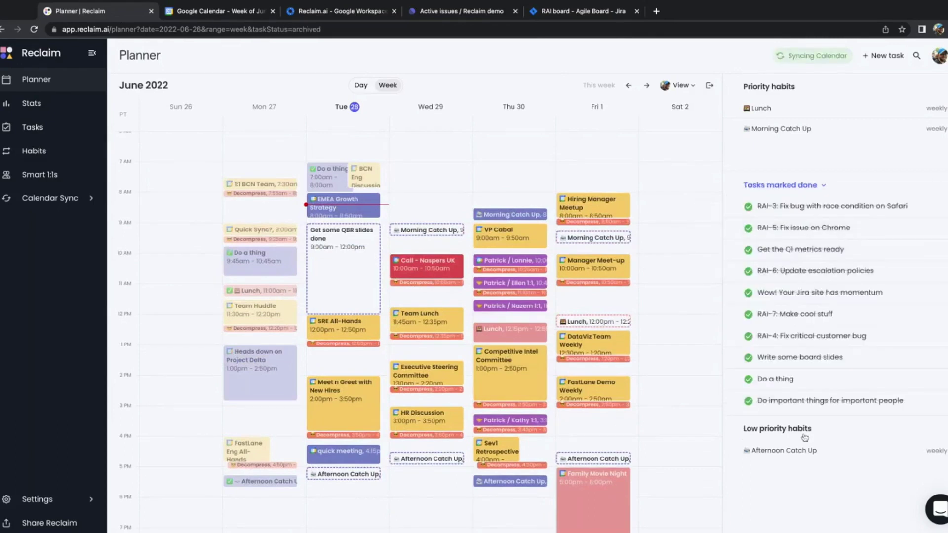
pyautogui.click(813, 186)
pyautogui.click(763, 199)
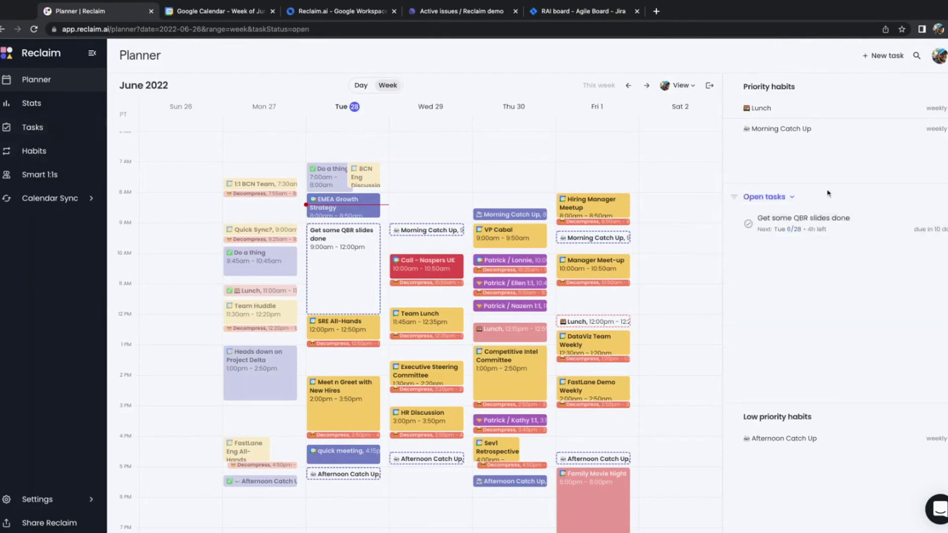
# Step: Open the integrations page from the Tasks page and review the task integrations offered for each plan
pyautogui.click(72, 127)
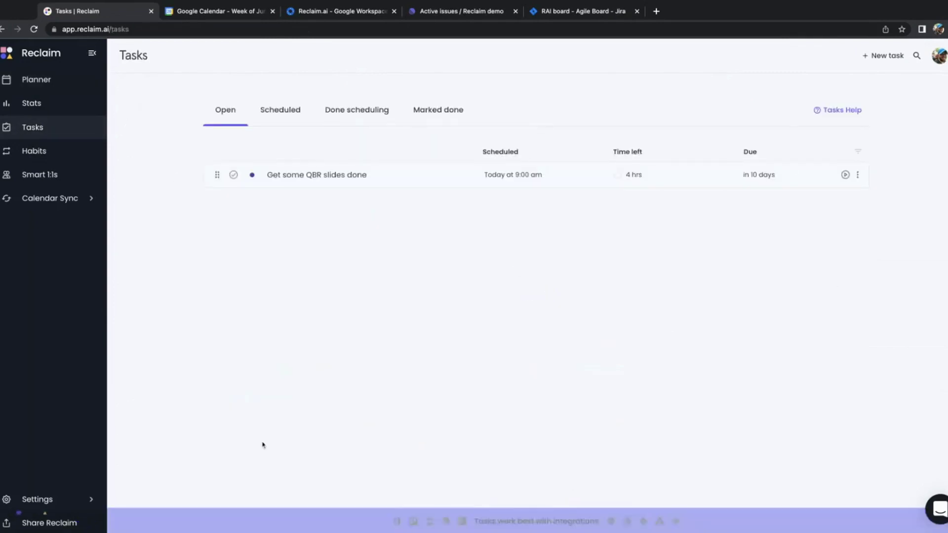
pyautogui.click(691, 517)
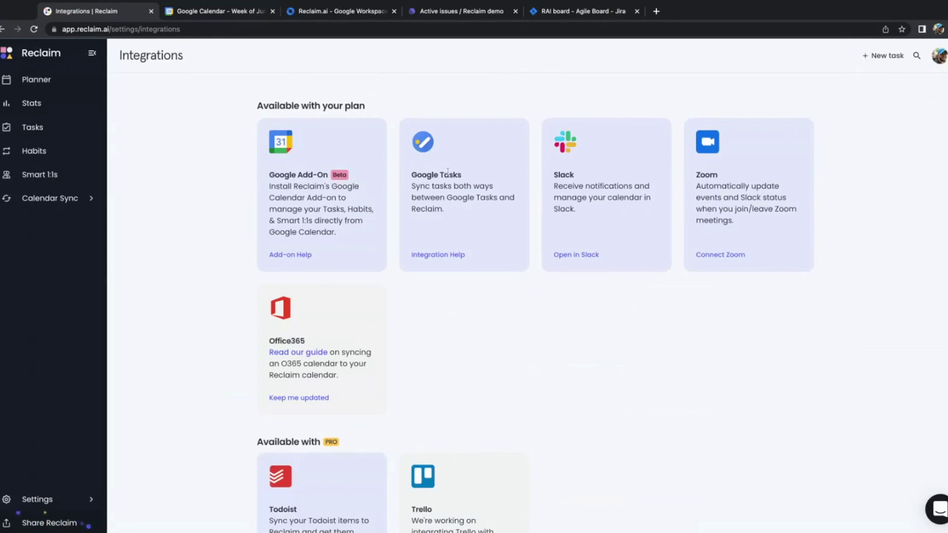
pyautogui.scroll(-7, 448, 171)
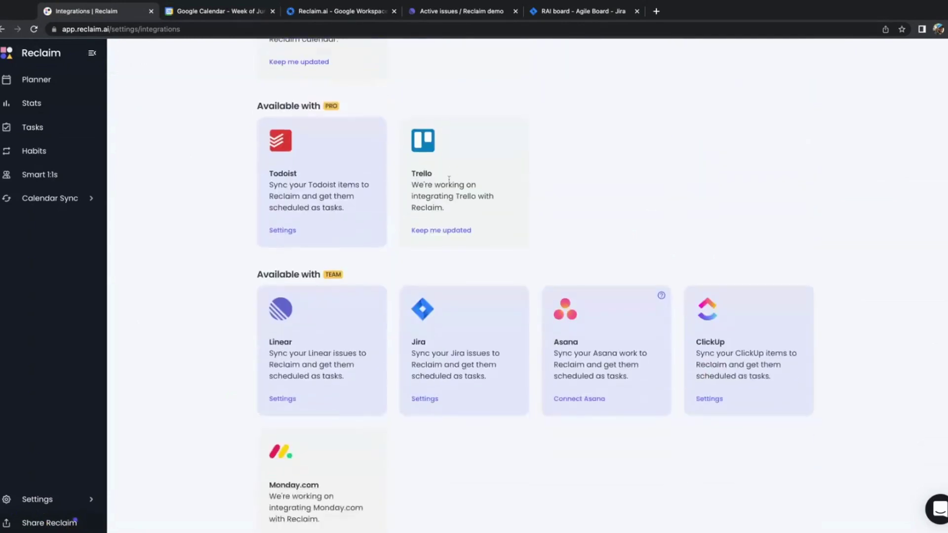
pyautogui.scroll(-1, 449, 180)
pyautogui.scroll(2, 449, 180)
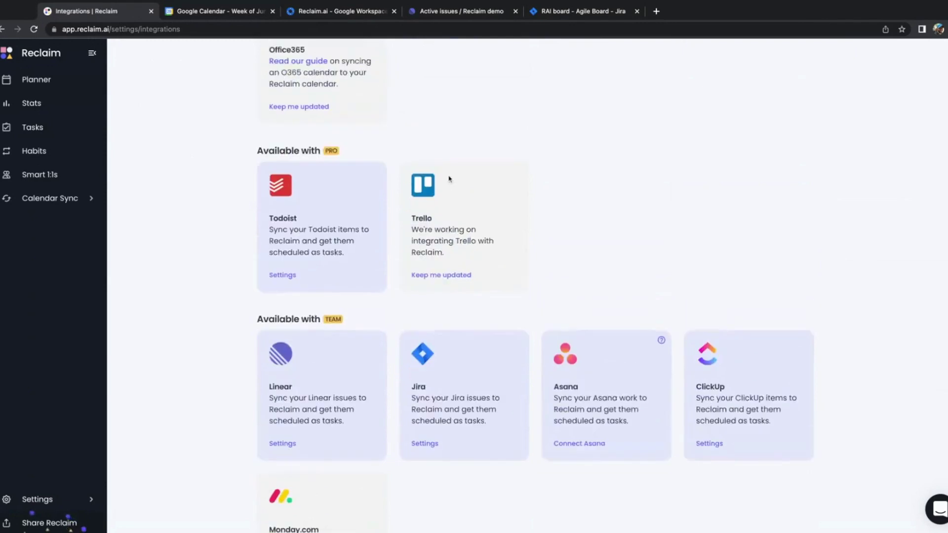
pyautogui.scroll(3, 449, 178)
pyautogui.scroll(3, 449, 178)
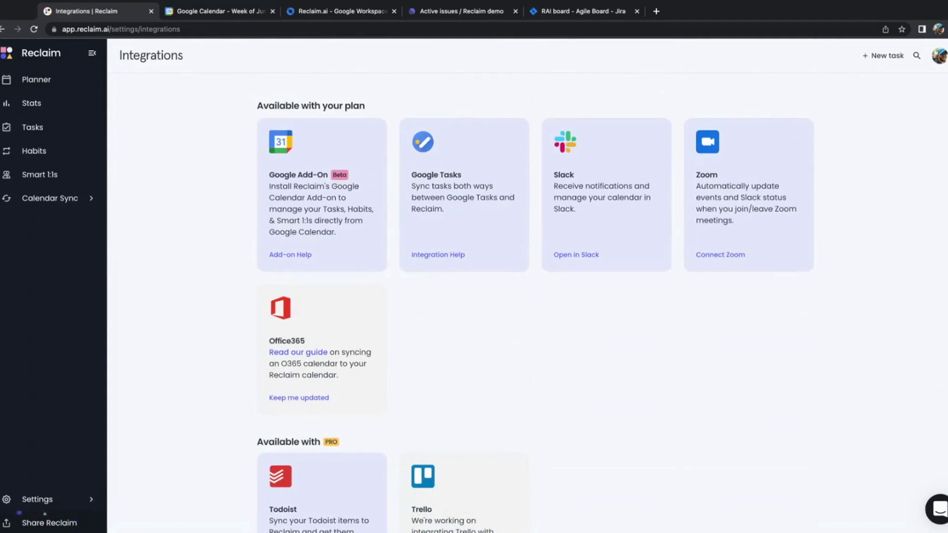
# Step: Switch to Google Calendar and show the Reclaim list in Google Tasks beside the week view
pyautogui.click(225, 6)
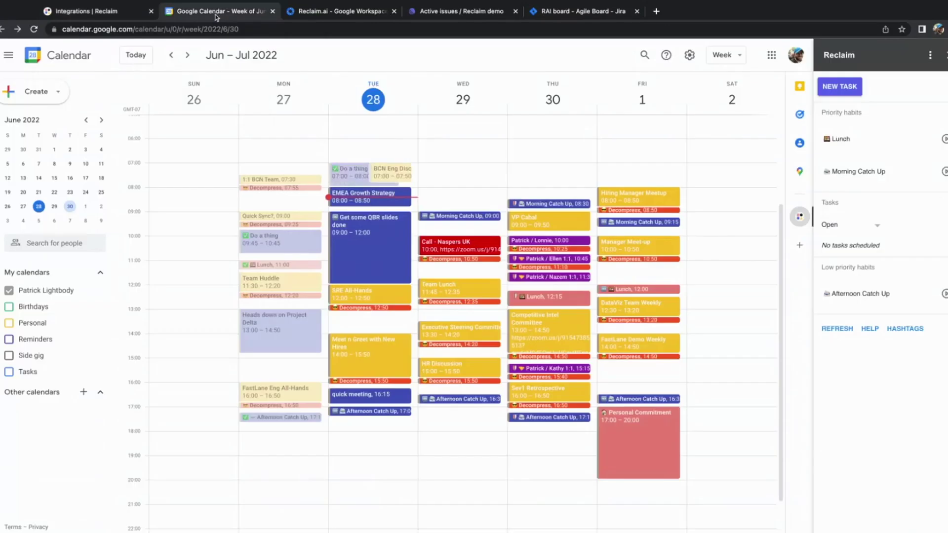
pyautogui.click(800, 115)
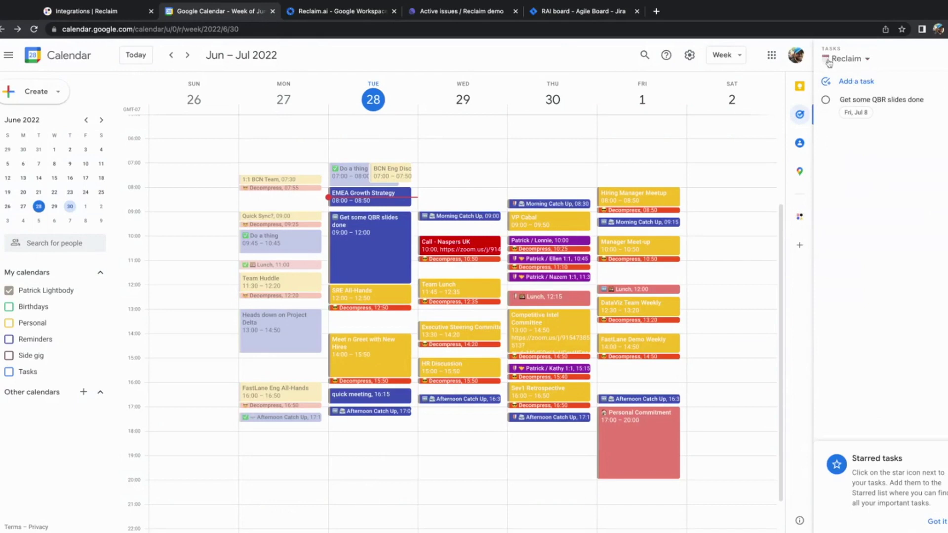
pyautogui.click(847, 59)
pyautogui.click(872, 45)
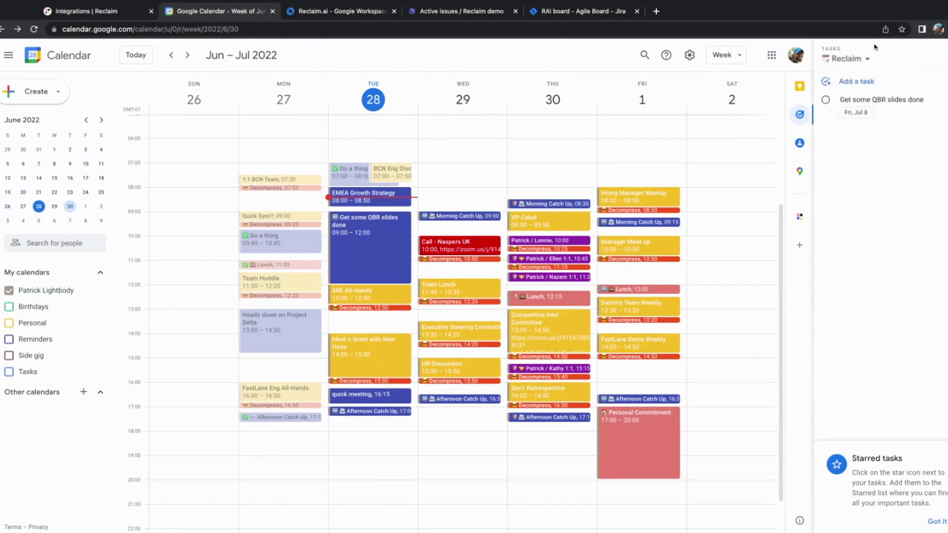
# Step: Add a task titled "Mow the lawn (type: personal duration: 1h)" to the Reclaim list, dated July 3, 2022
pyautogui.click(867, 86)
pyautogui.write('Mow')
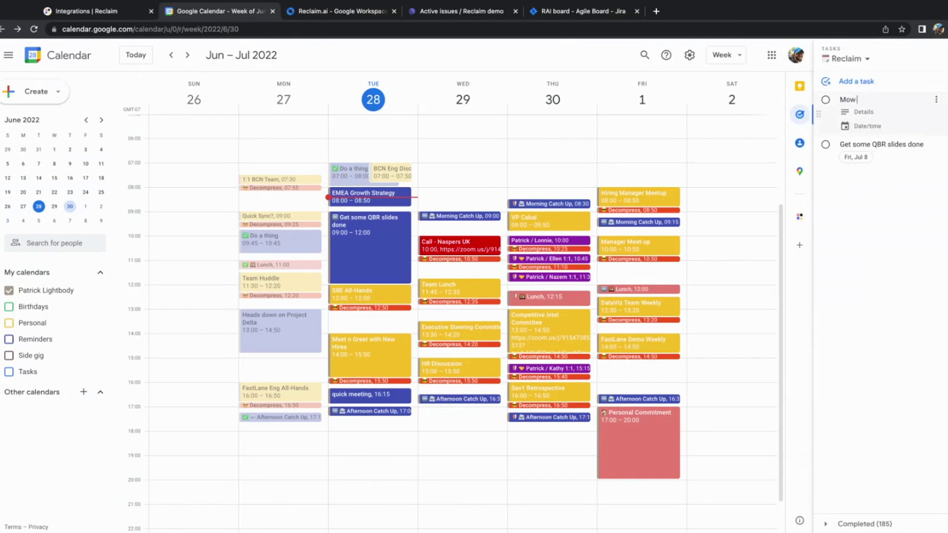
pyautogui.write(' the lawn (type: personal duration')
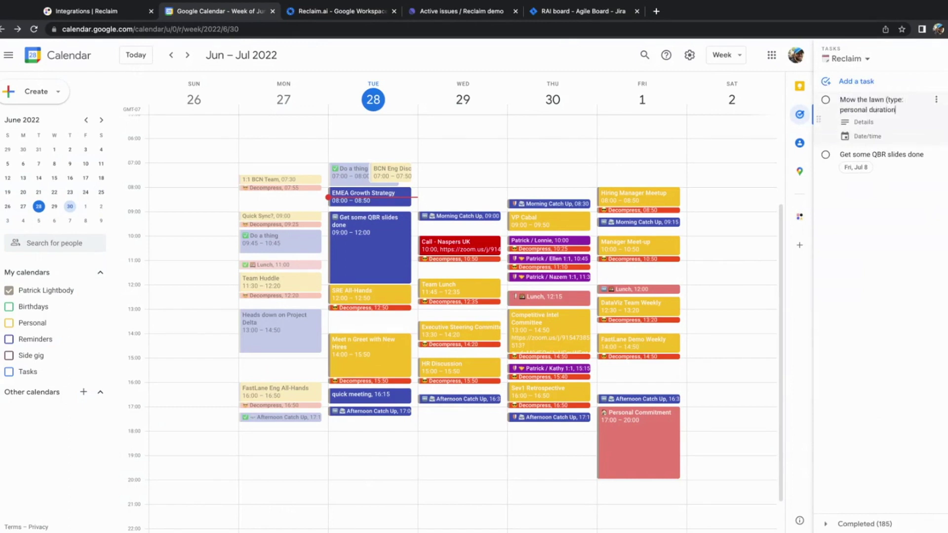
pyautogui.write(': 1h)')
pyautogui.click(868, 136)
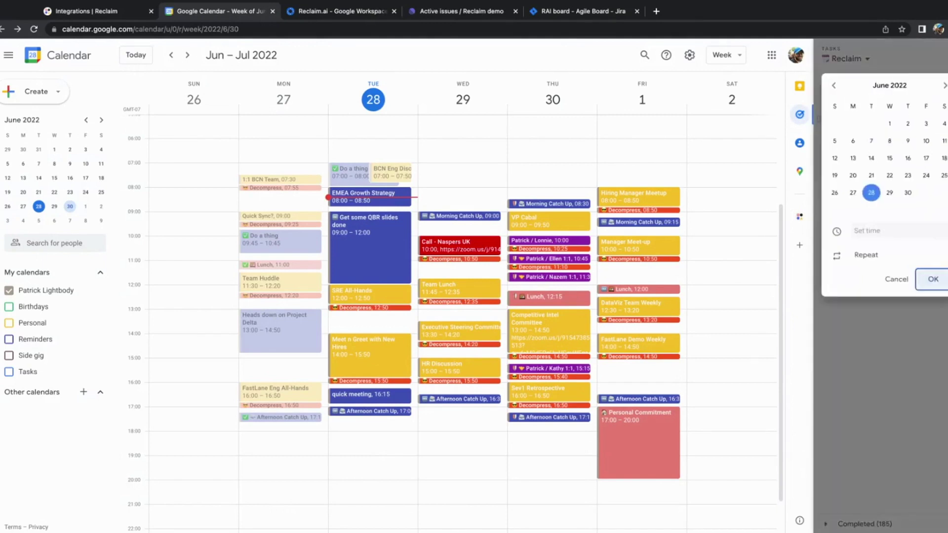
pyautogui.click(944, 85)
pyautogui.click(835, 141)
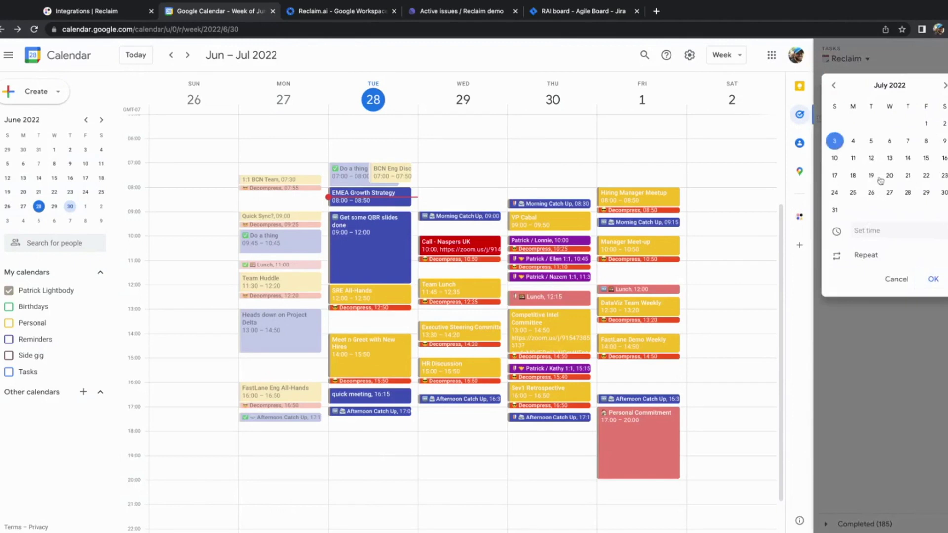
pyautogui.click(929, 271)
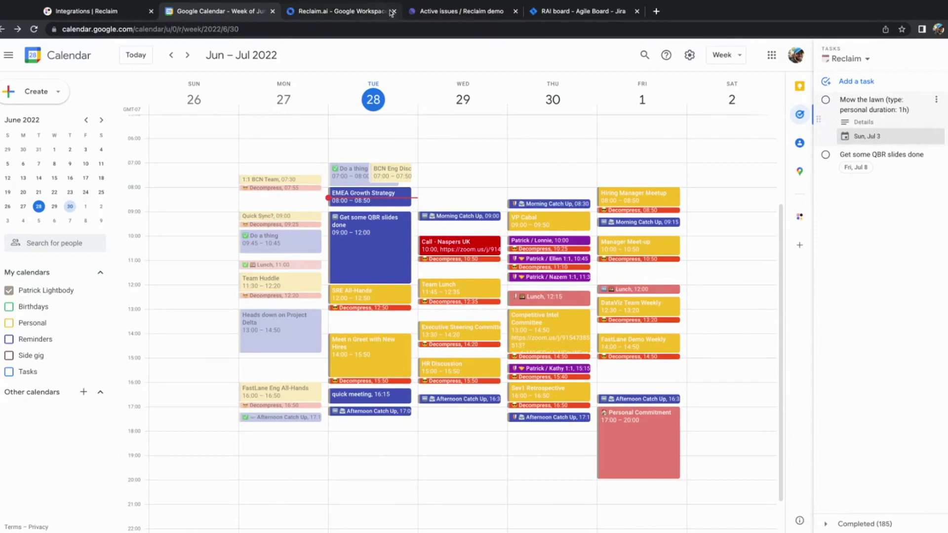
# Step: Look at the Linear and Jira pages and review the integrations Reclaim offers with each plan
pyautogui.click(463, 12)
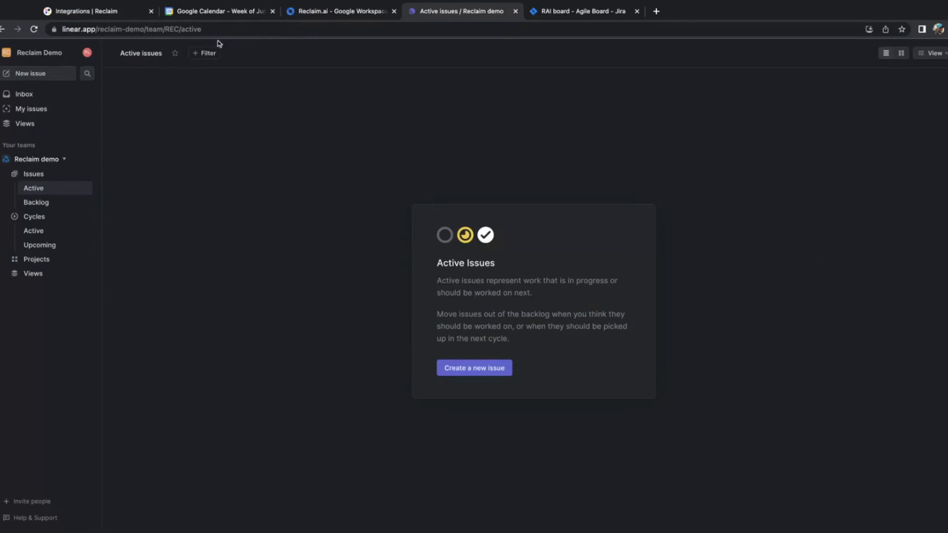
pyautogui.click(146, 17)
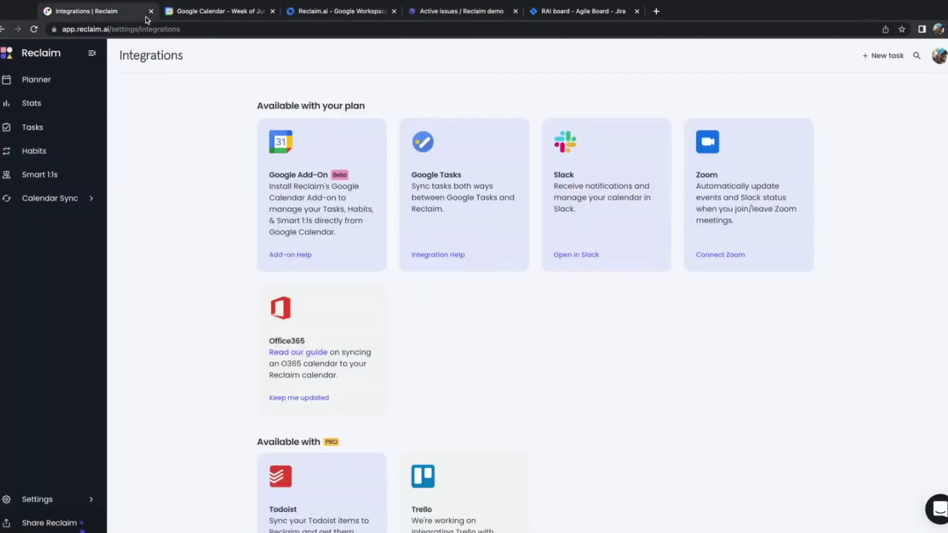
pyautogui.scroll(-7, 400, 385)
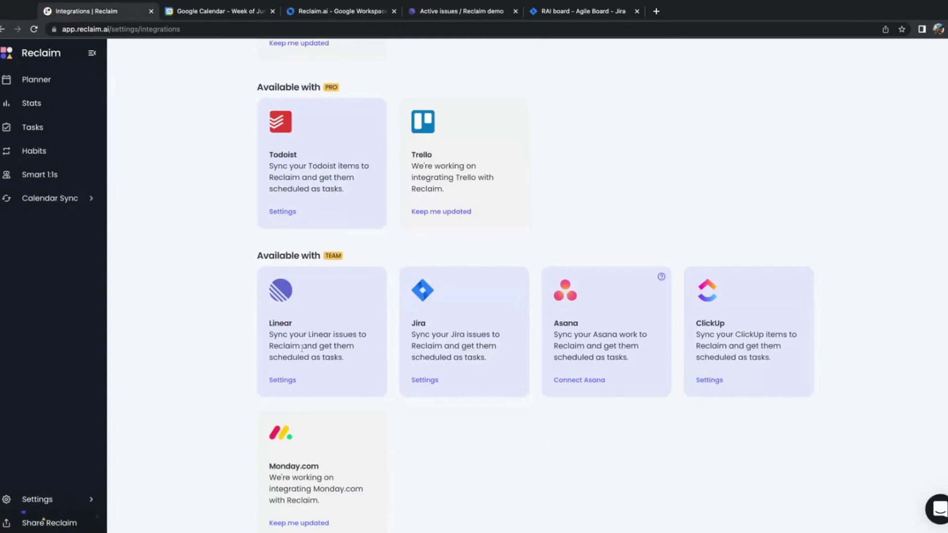
pyautogui.click(576, 13)
pyautogui.click(449, 14)
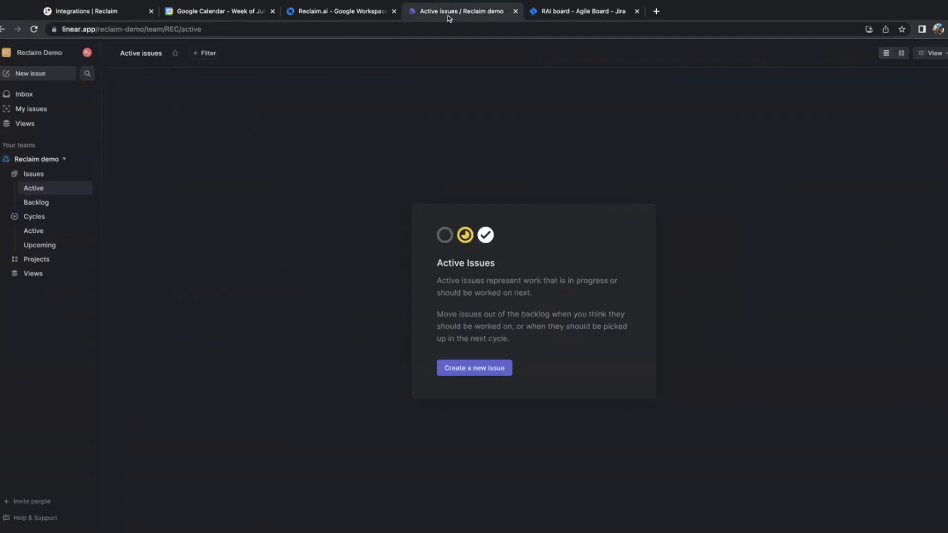
pyautogui.click(94, 11)
pyautogui.scroll(-1, 327, 262)
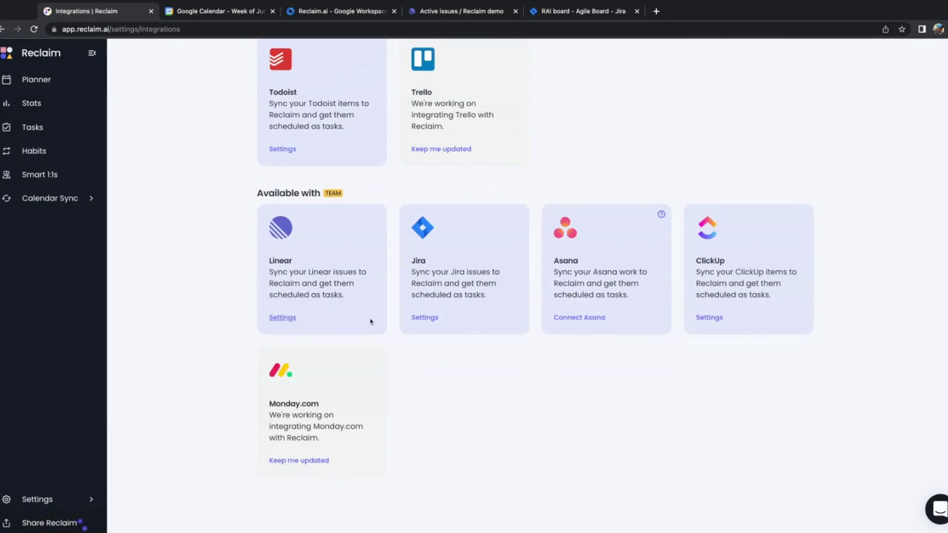
pyautogui.scroll(3, 304, 198)
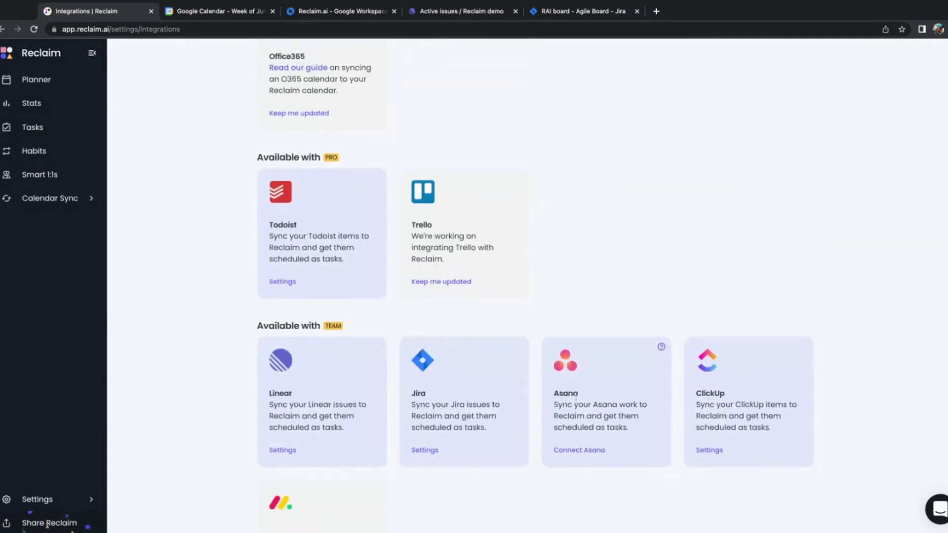
pyautogui.scroll(5, 576, 400)
pyautogui.scroll(1, 576, 400)
pyautogui.scroll(-8, 468, 258)
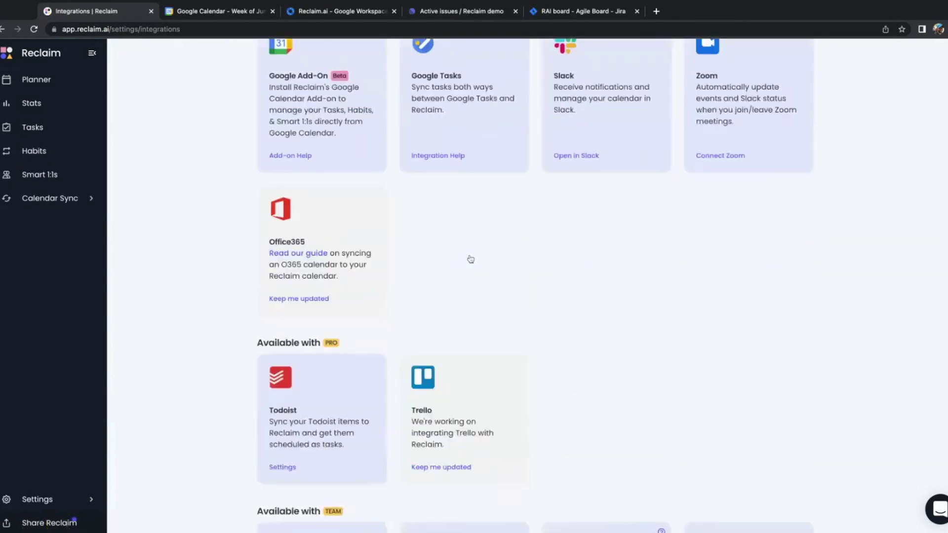
pyautogui.scroll(-1, 470, 261)
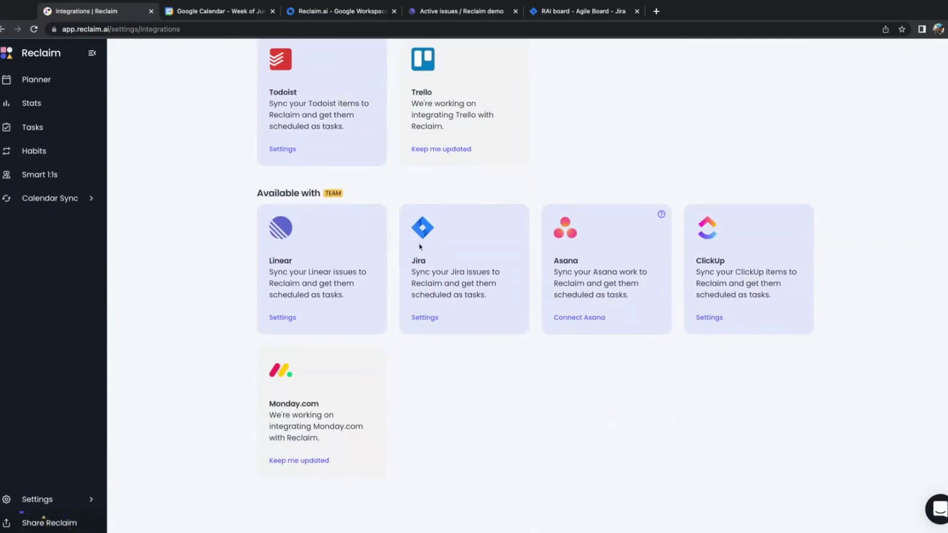
# Step: Start a new issue in Linear's active cycle for the Reclaim demo team, titled "Fix important customer issue"
pyautogui.click(434, 15)
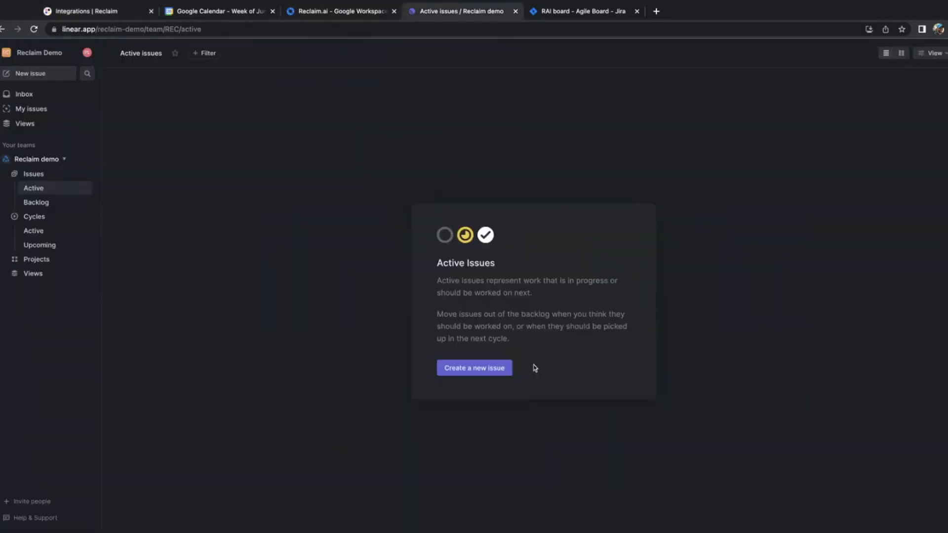
pyautogui.click(55, 236)
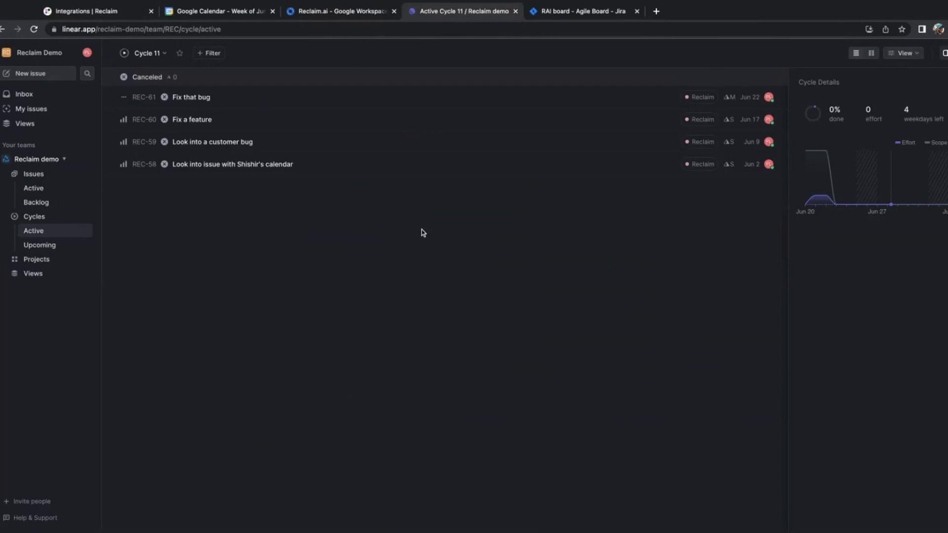
pyautogui.write('cFix imp')
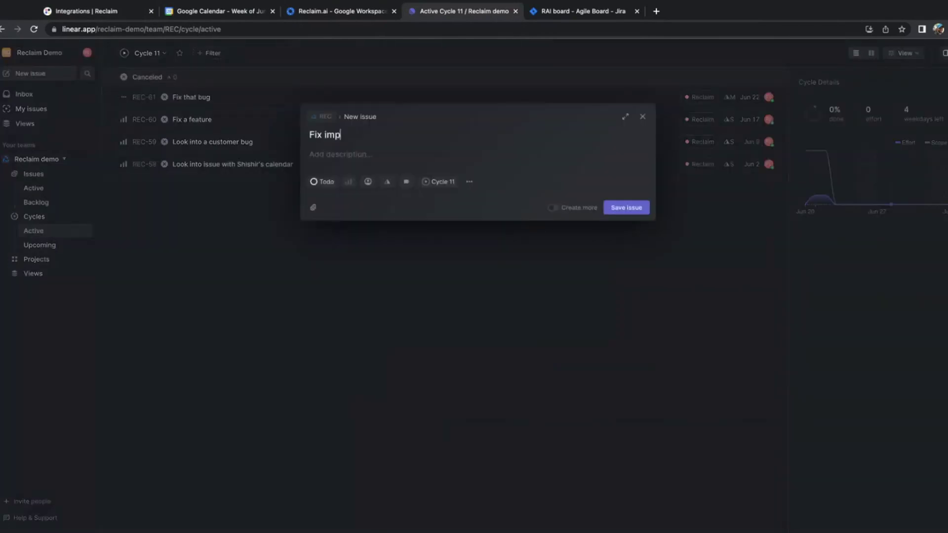
pyautogui.write('ortant customer issue')
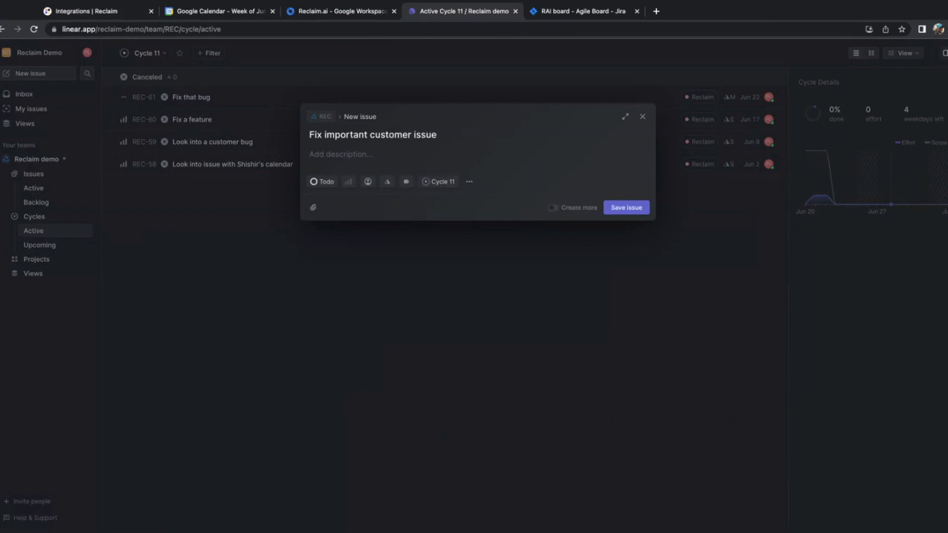
# Step: Set the new issue's priority to High and assign it to the account owner
pyautogui.click(345, 182)
pyautogui.click(369, 229)
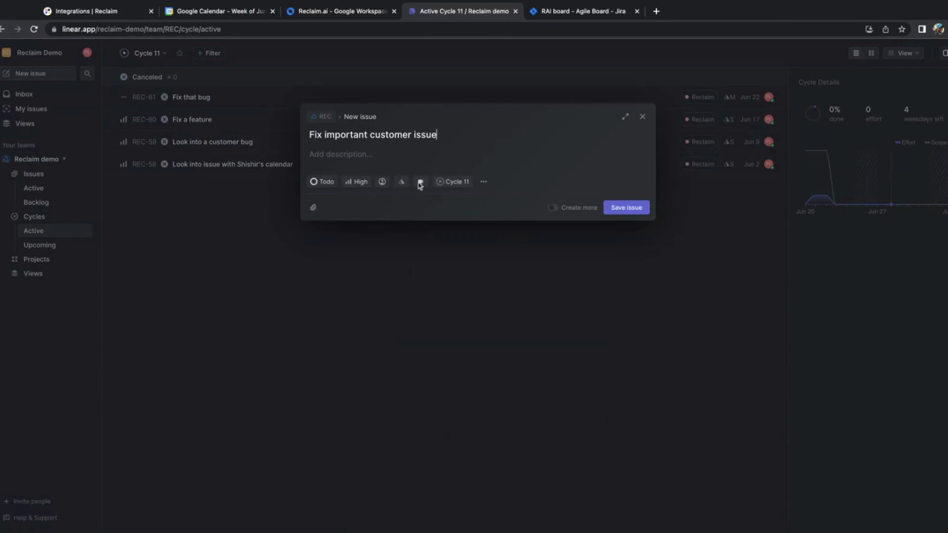
pyautogui.click(382, 182)
pyautogui.click(415, 231)
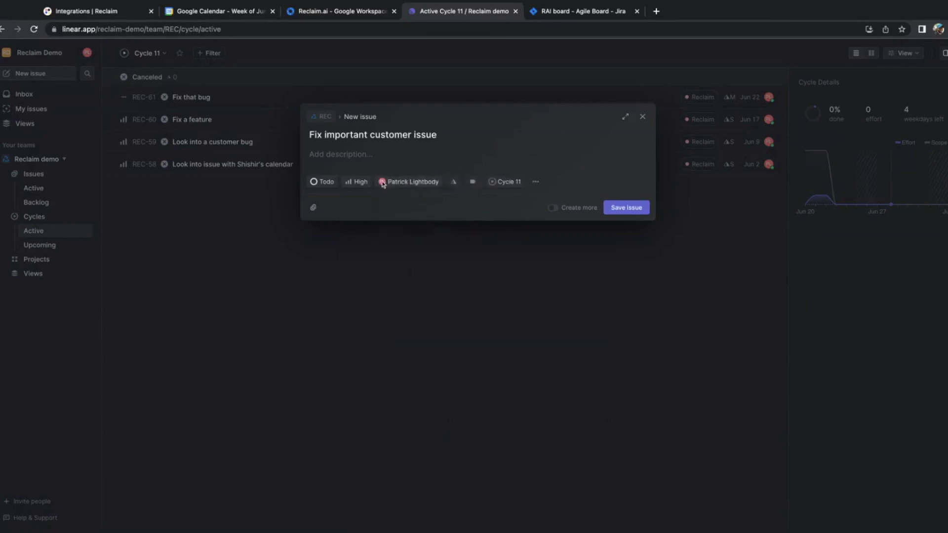
# Step: Add the bulleted description "Notes: need to make sure the race condition is fixed." to the new issue
pyautogui.click(311, 165)
pyautogui.write('- Note')
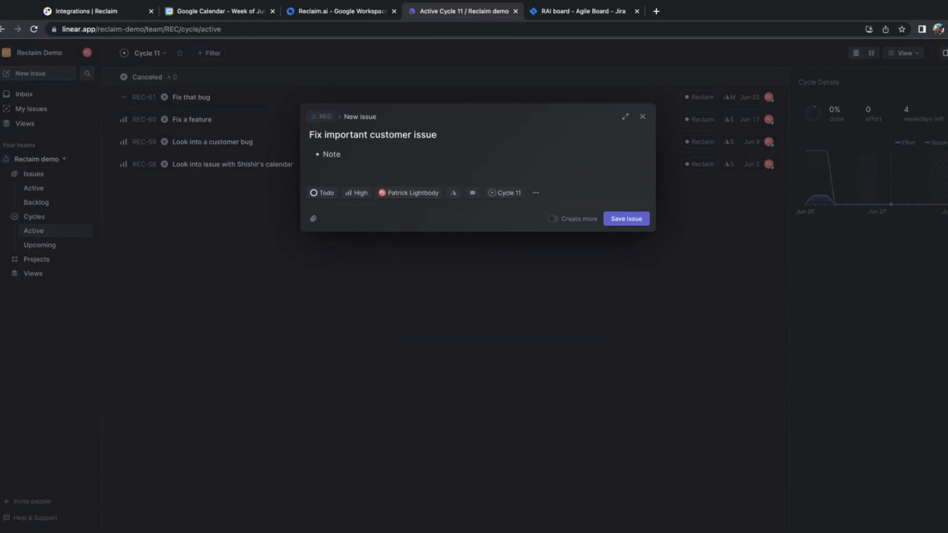
pyautogui.write('s: need to make sure the race condition is fixed.')
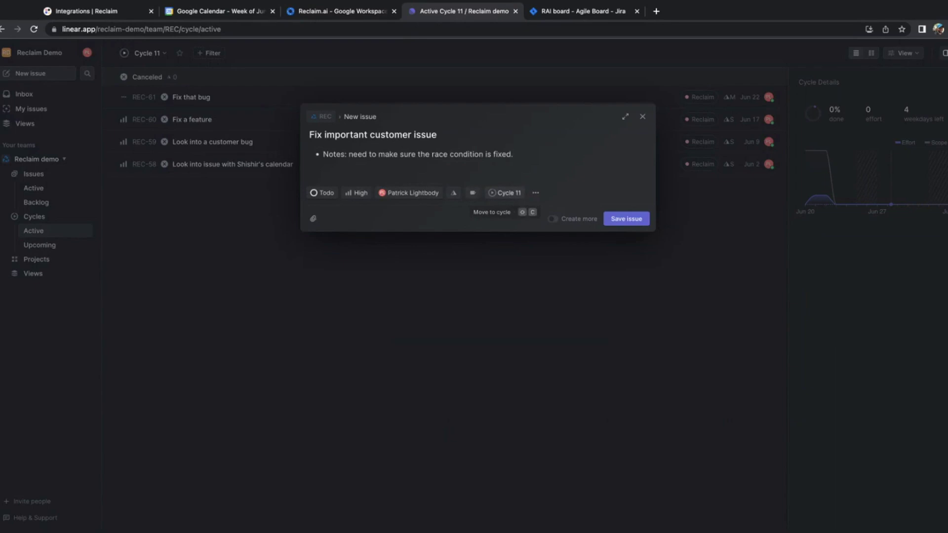
# Step: Check the due date and cycle options available for the new issue
pyautogui.click(537, 193)
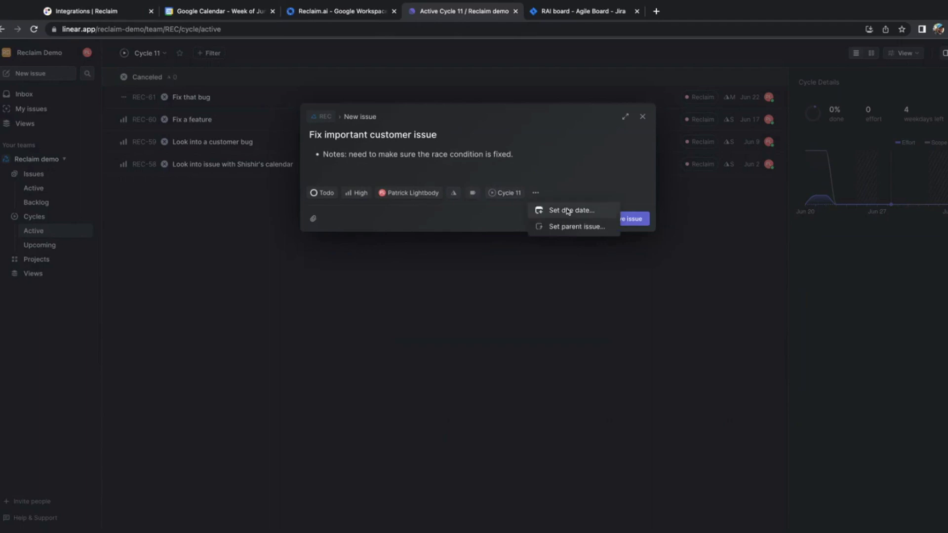
pyautogui.click(546, 181)
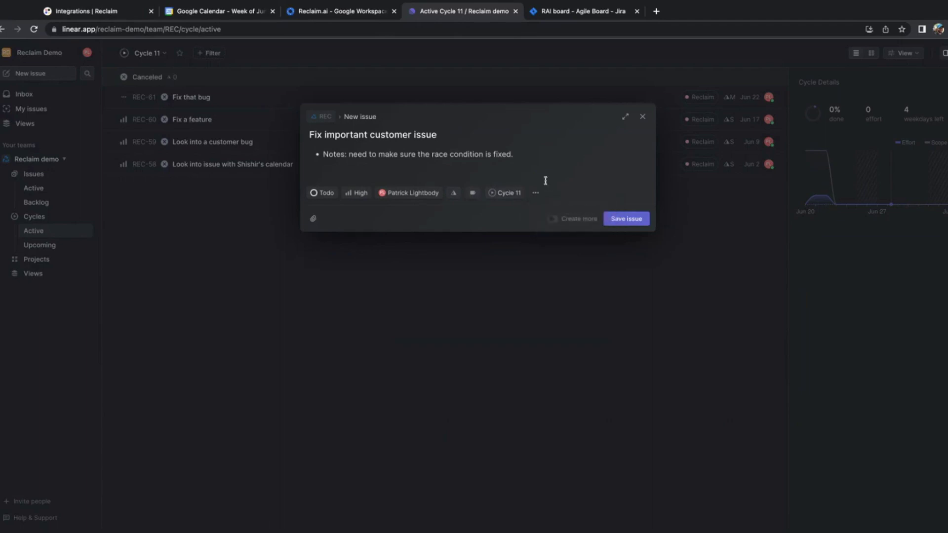
pyautogui.click(492, 194)
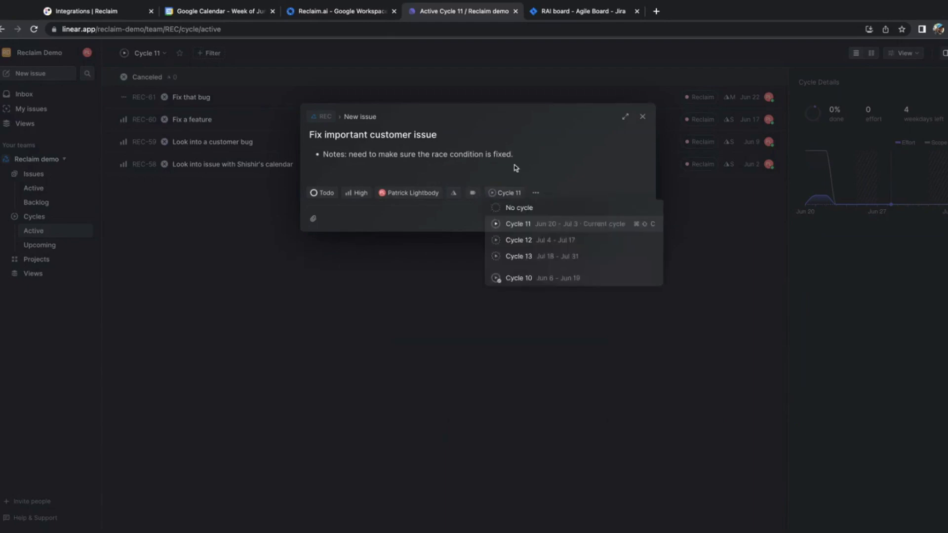
pyautogui.click(516, 168)
# Step: Apply the Reclaim label to the new issue and save it
pyautogui.click(476, 193)
pyautogui.click(481, 274)
pyautogui.click(606, 175)
pyautogui.click(625, 218)
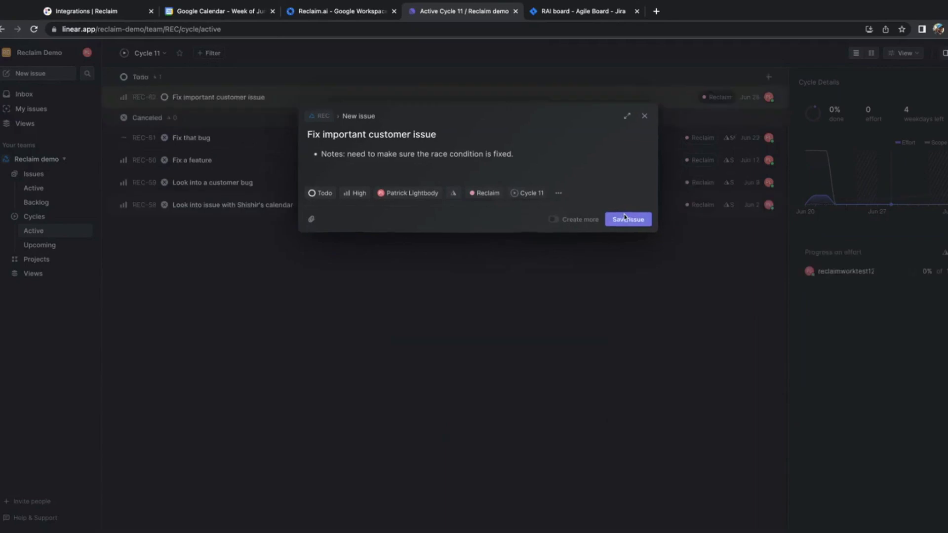
# Step: Open the saved customer issue, then switch to Reclaim and open the Linear integration settings
pyautogui.click(248, 105)
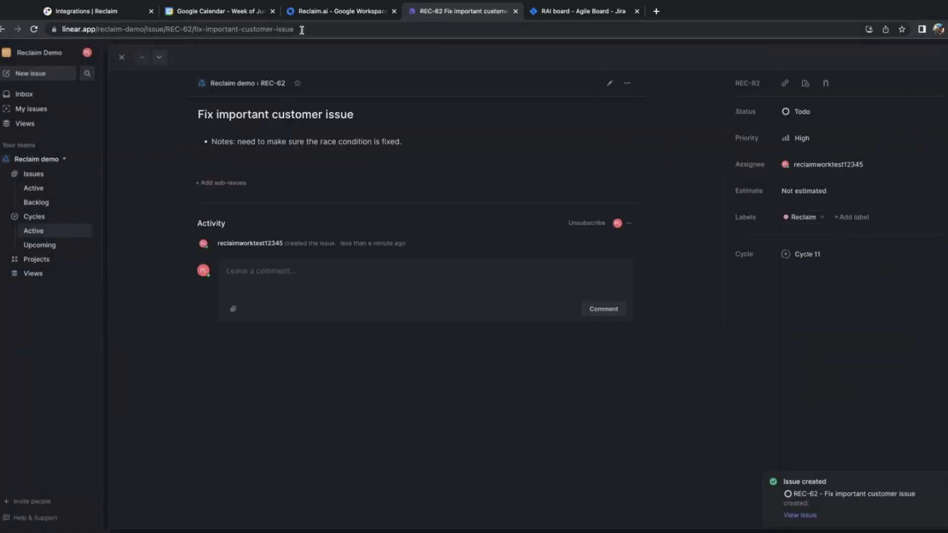
pyautogui.click(106, 16)
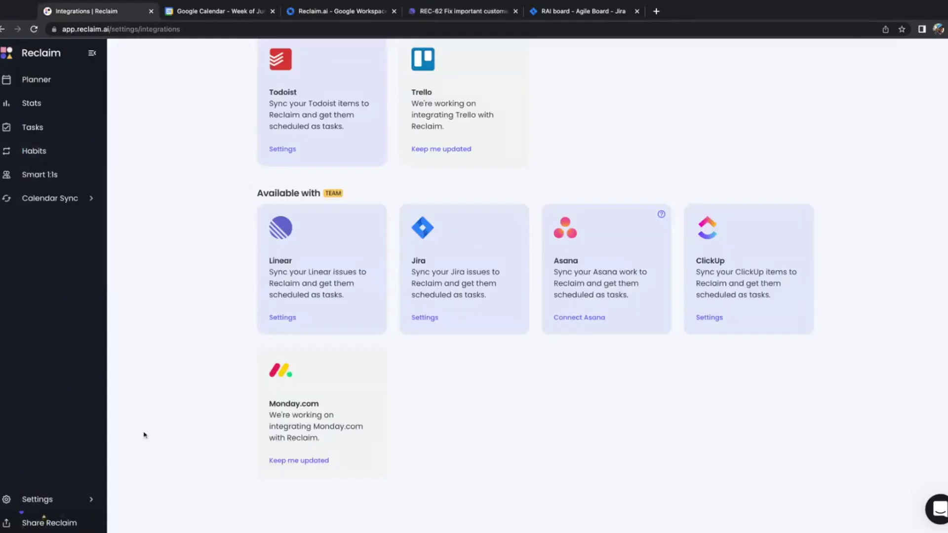
pyautogui.click(282, 319)
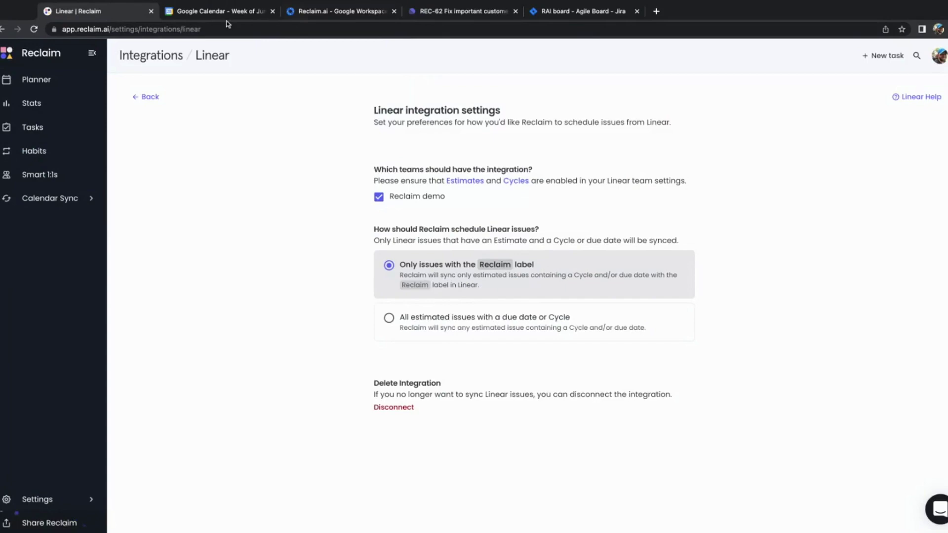
# Step: Set the Linear customer issue's estimate to S and return to Reclaim's Linear integration settings
pyautogui.click(459, 10)
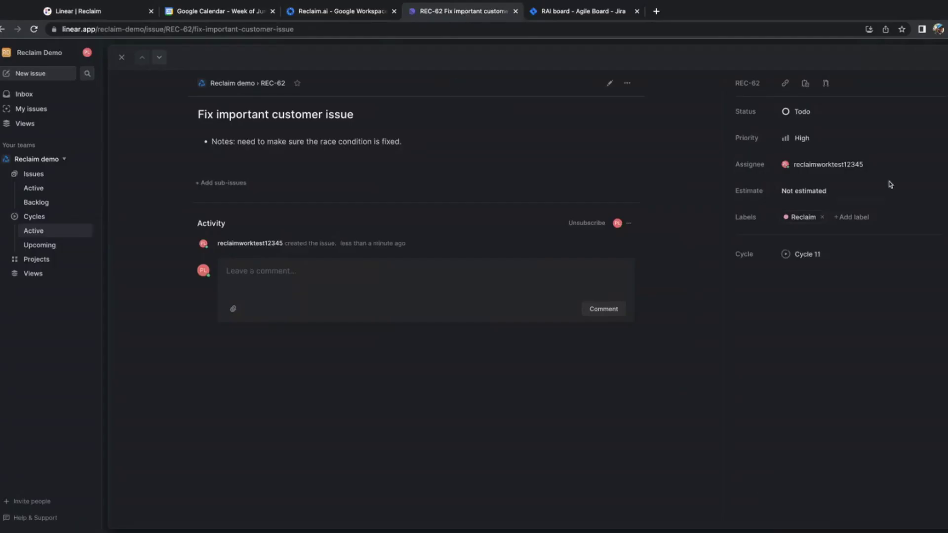
pyautogui.click(809, 192)
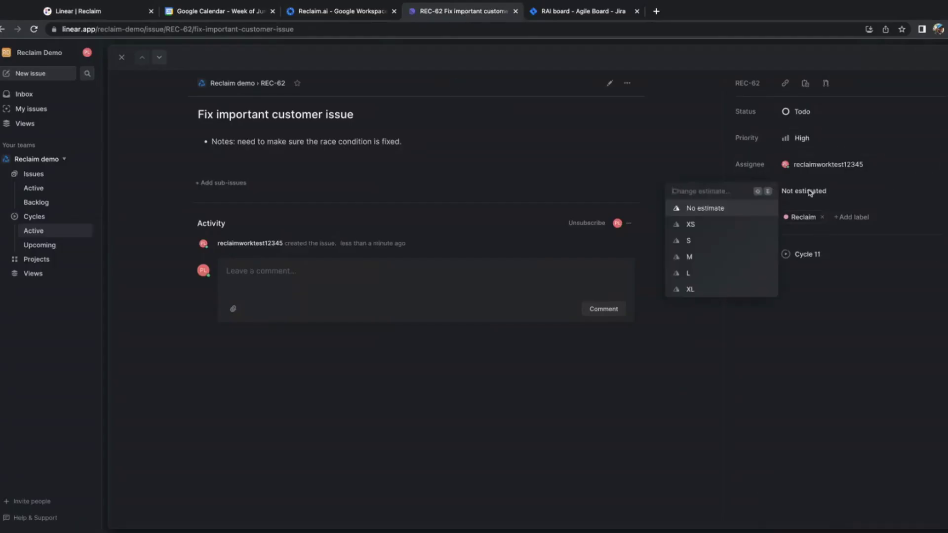
pyautogui.click(726, 240)
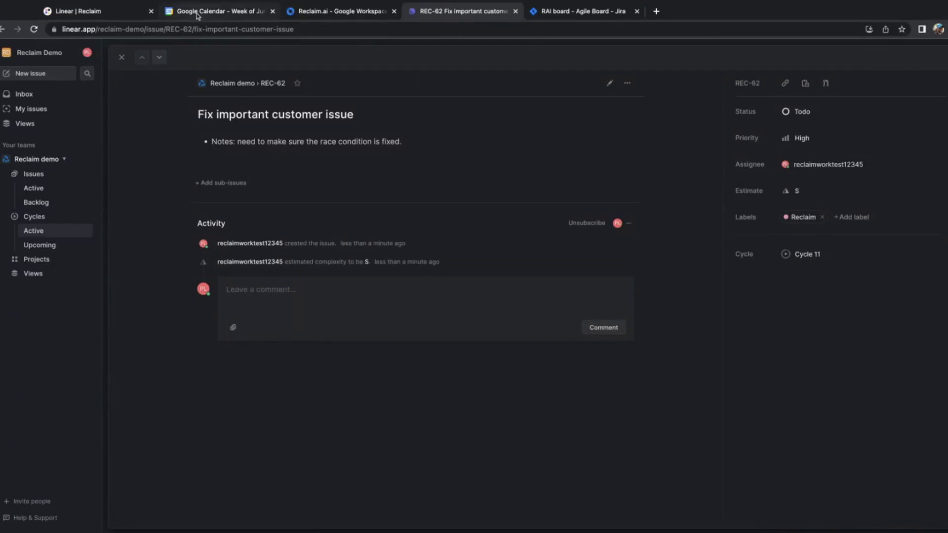
pyautogui.click(96, 12)
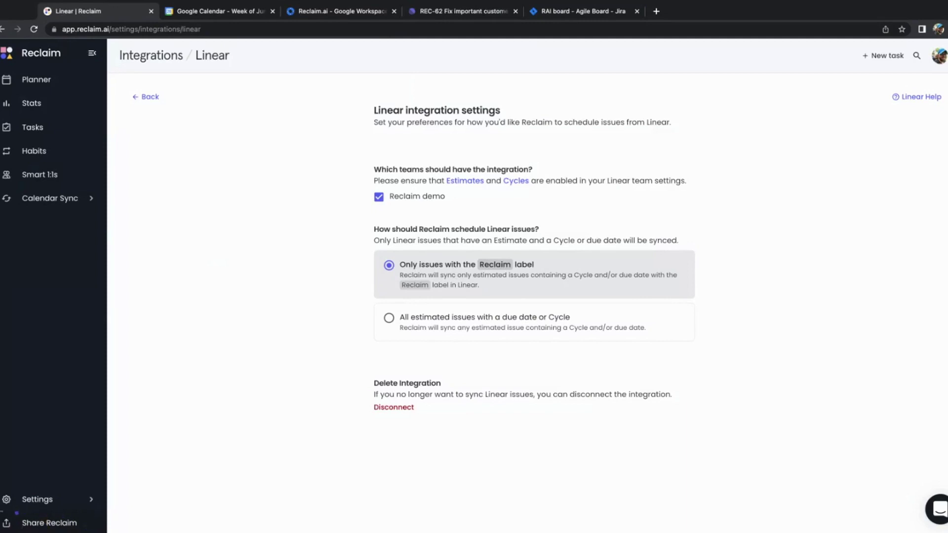
# Step: Switch to the customer issue in Linear and open its linked Reclaim task to check the synced title and details
pyautogui.click(466, 14)
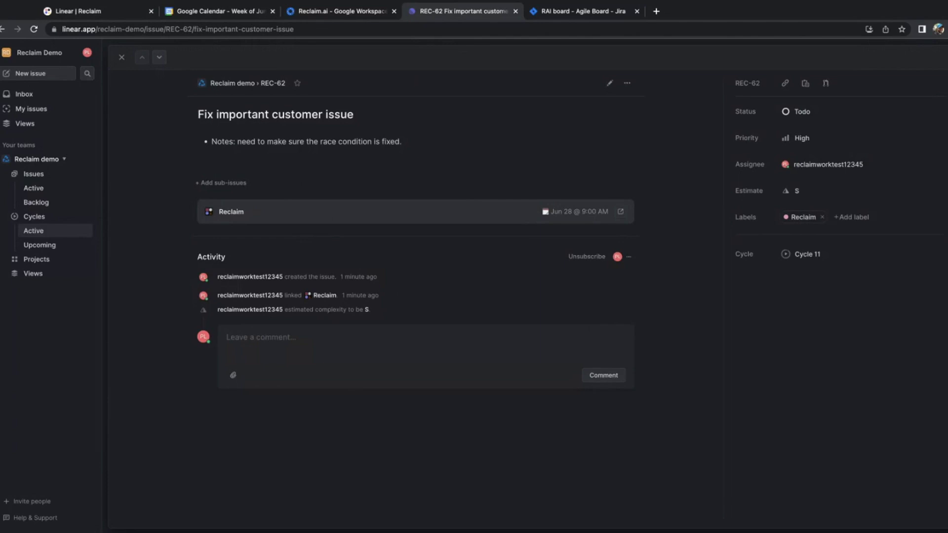
pyautogui.click(620, 213)
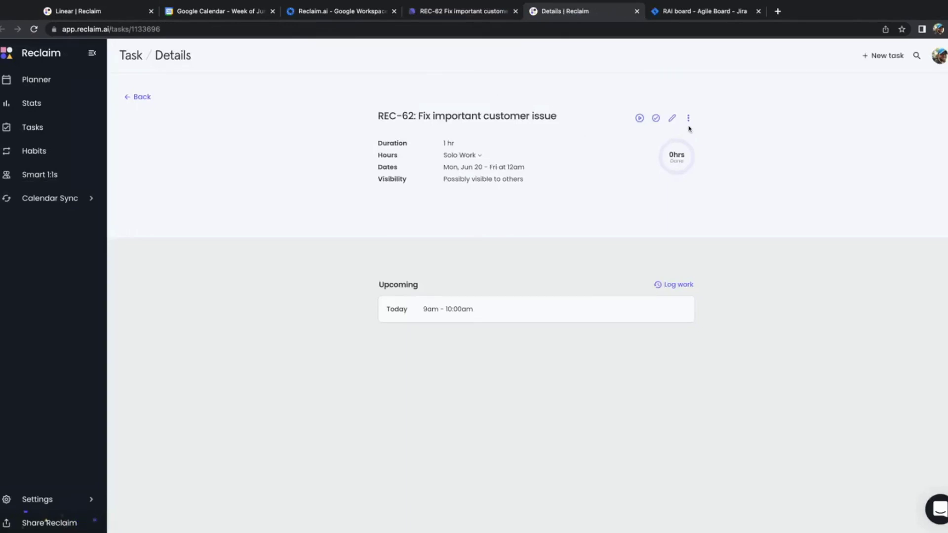
pyautogui.moveTo(377, 119); pyautogui.dragTo(415, 118)
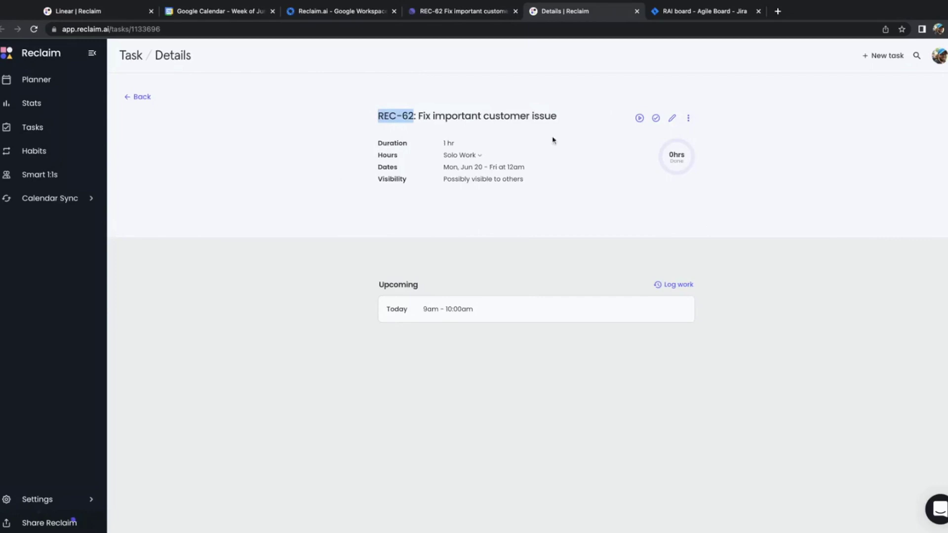
# Step: Open the Planner and move the REC-62 customer issue event to 6 AM on Tuesday, June 28
pyautogui.click(88, 80)
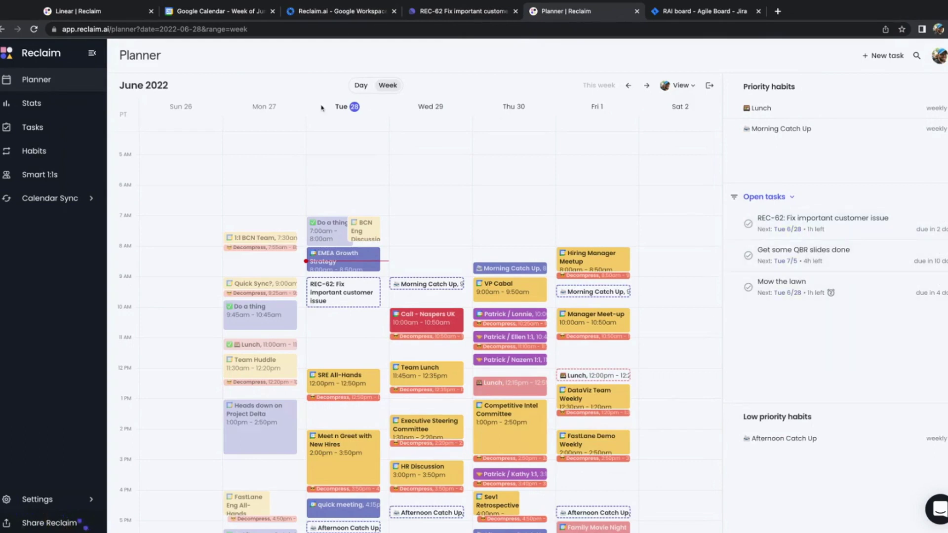
pyautogui.scroll(-1, 354, 305)
pyautogui.moveTo(346, 284); pyautogui.dragTo(346, 199)
pyautogui.scroll(3, 351, 290)
pyautogui.moveTo(351, 289); pyautogui.dragTo(328, 237)
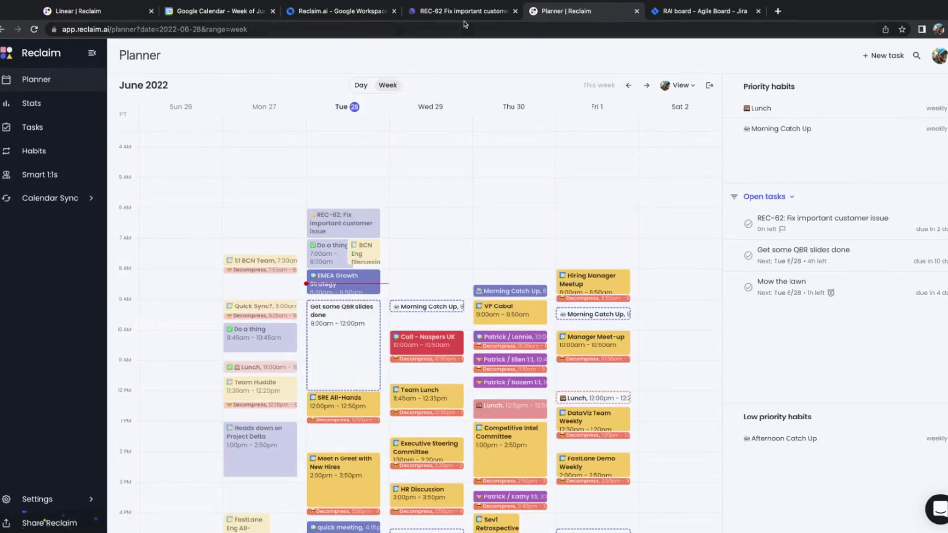
# Step: Switch to Linear, refresh the customer issue, set its status to Done, and return to the Reclaim planner
pyautogui.click(443, 15)
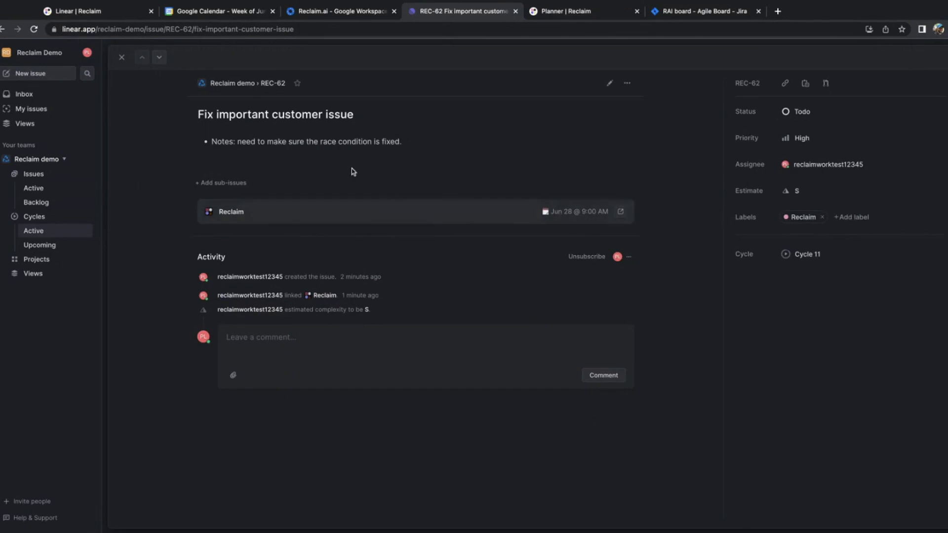
pyautogui.click(32, 28)
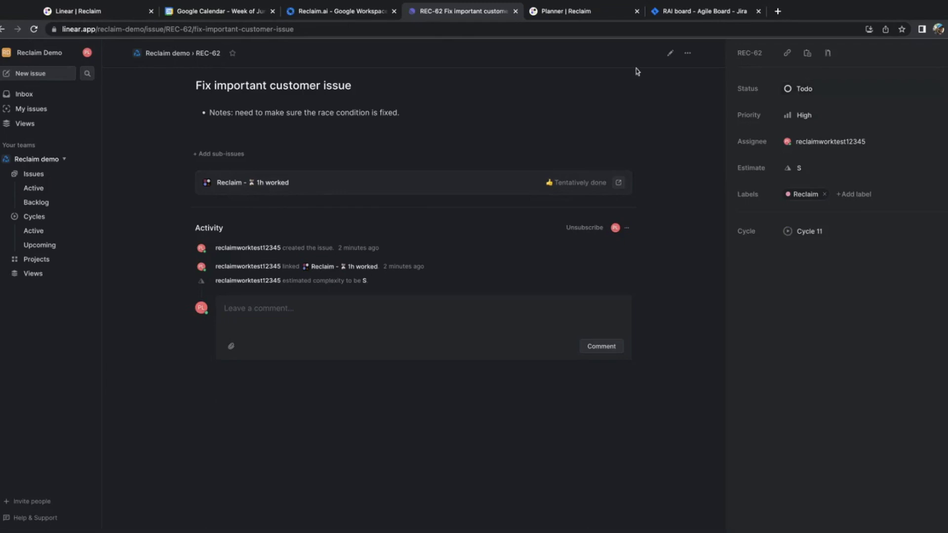
pyautogui.click(790, 93)
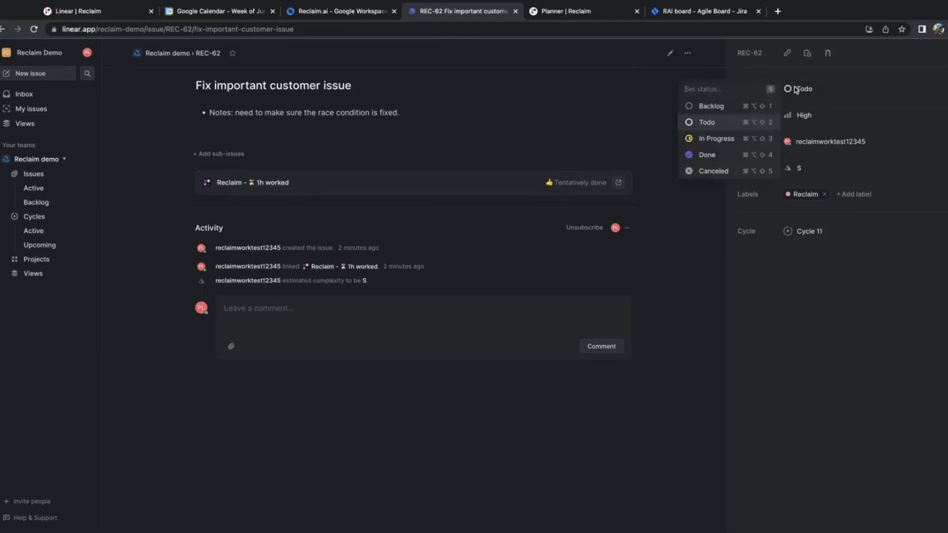
pyautogui.click(779, 156)
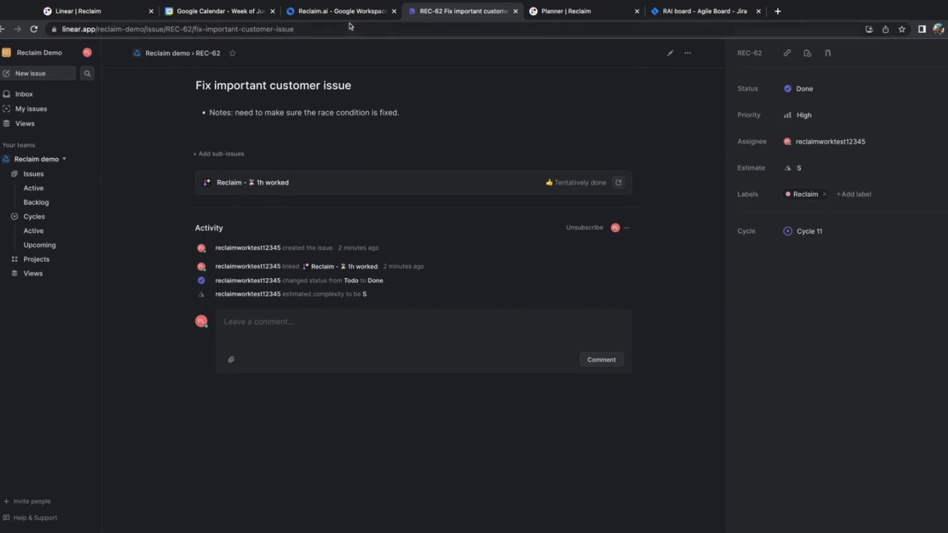
pyautogui.click(563, 10)
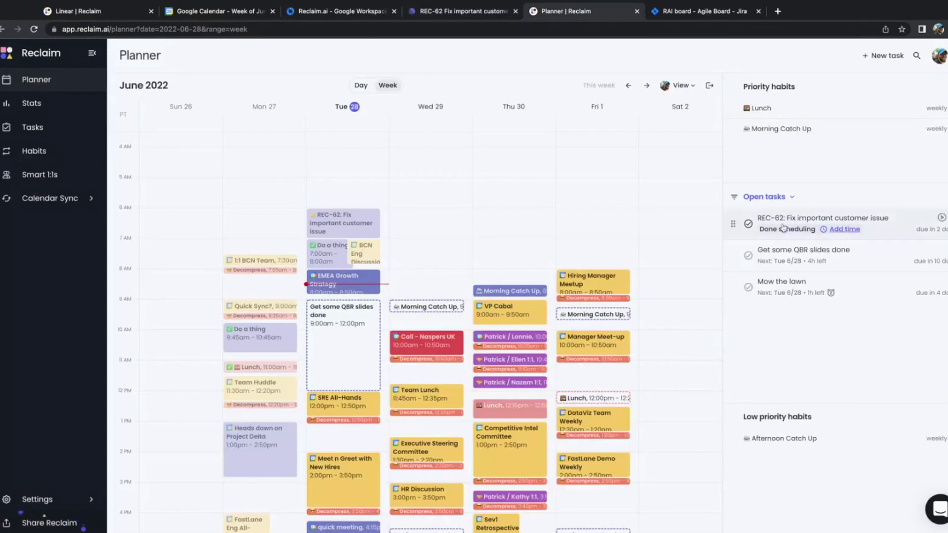
# Step: Switch to the Jira board and start a new issue with the summary "Test out the Jira integration"
pyautogui.click(704, 10)
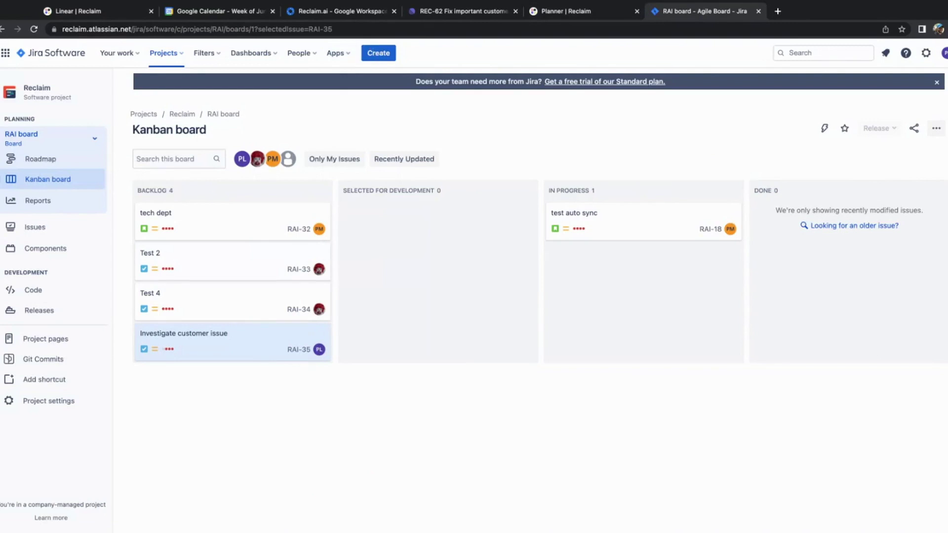
pyautogui.press('c')
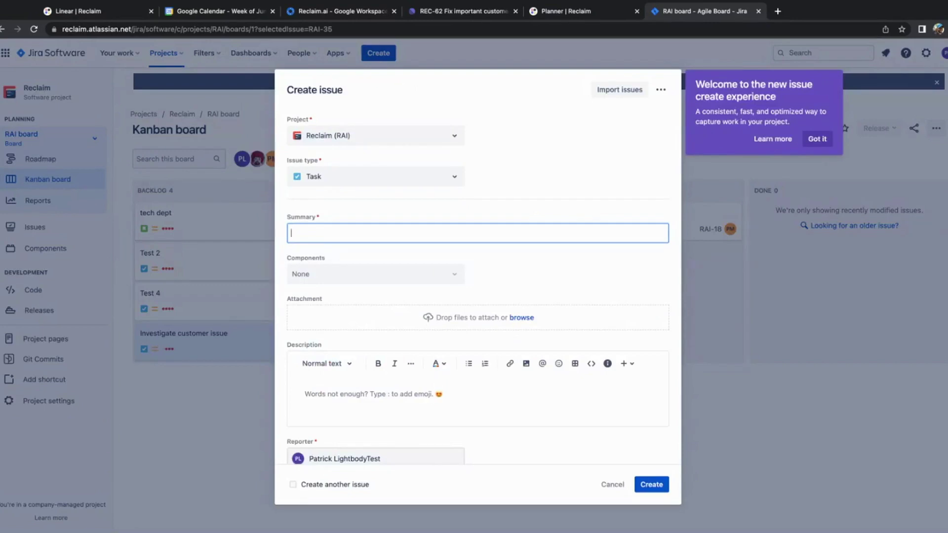
pyautogui.scroll(-2, 479, 287)
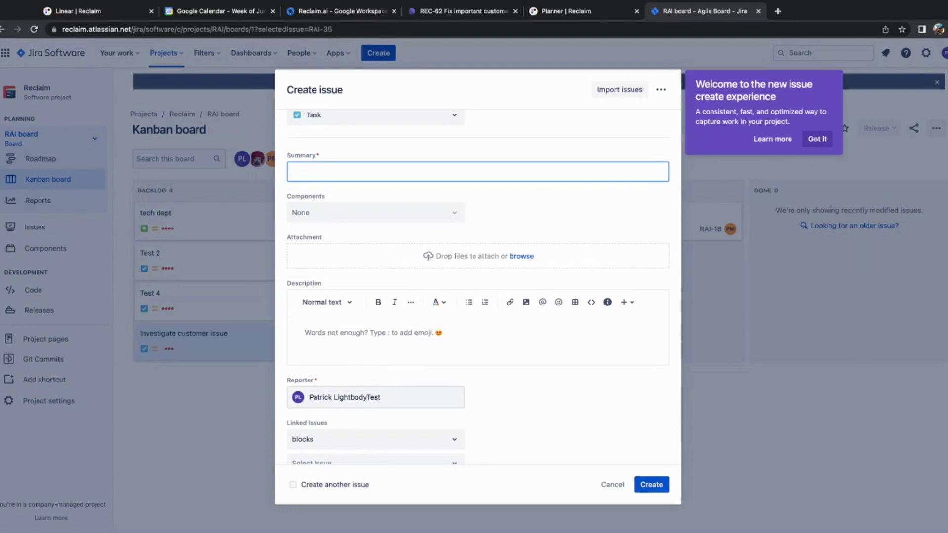
pyautogui.press('BackSpace')
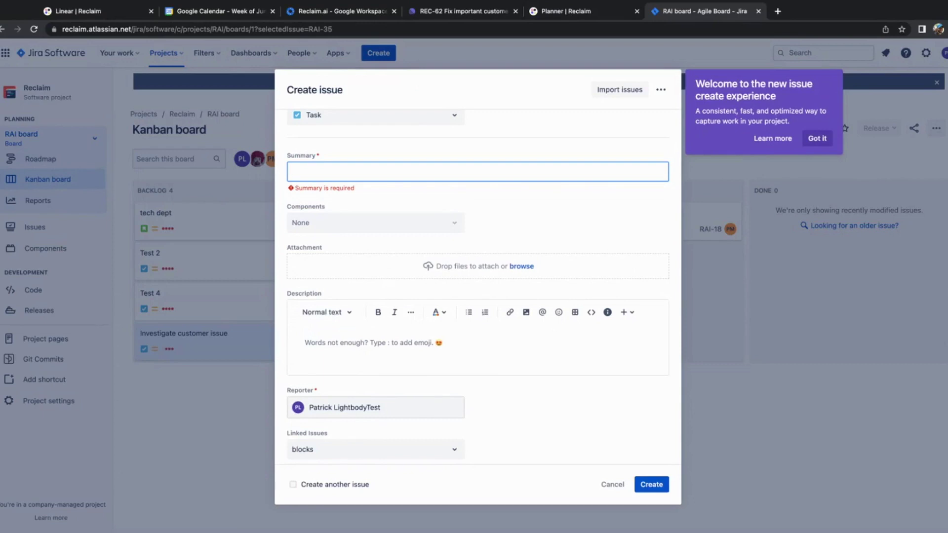
pyautogui.write('Tes')
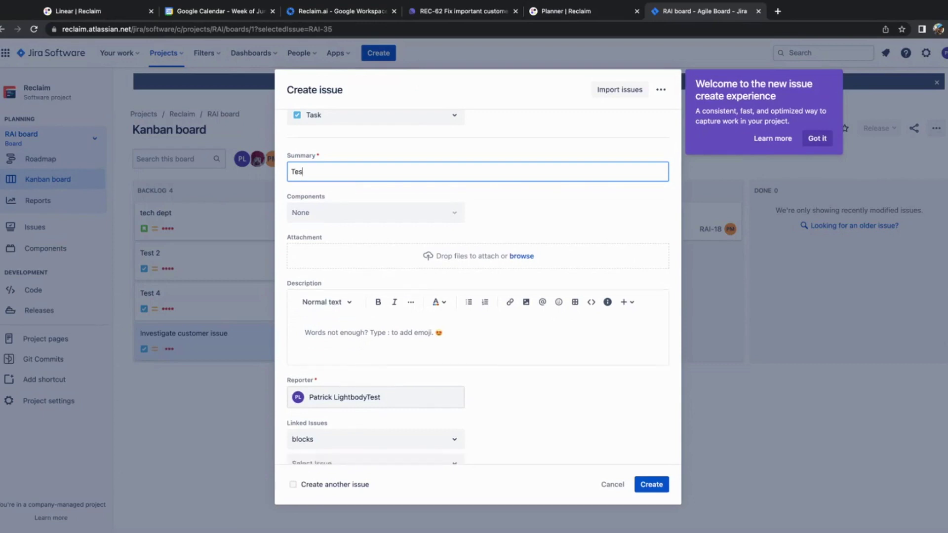
pyautogui.write('t out the Jira integration')
# Step: Assign the new Jira issue to yourself and set its original estimate to 2h
pyautogui.scroll(-5, 492, 287)
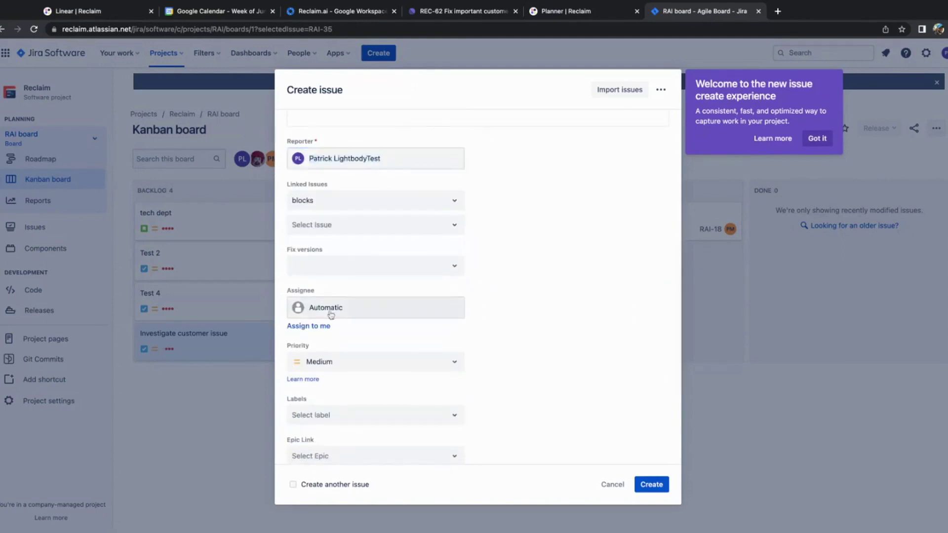
pyautogui.click(326, 326)
pyautogui.scroll(-4, 338, 325)
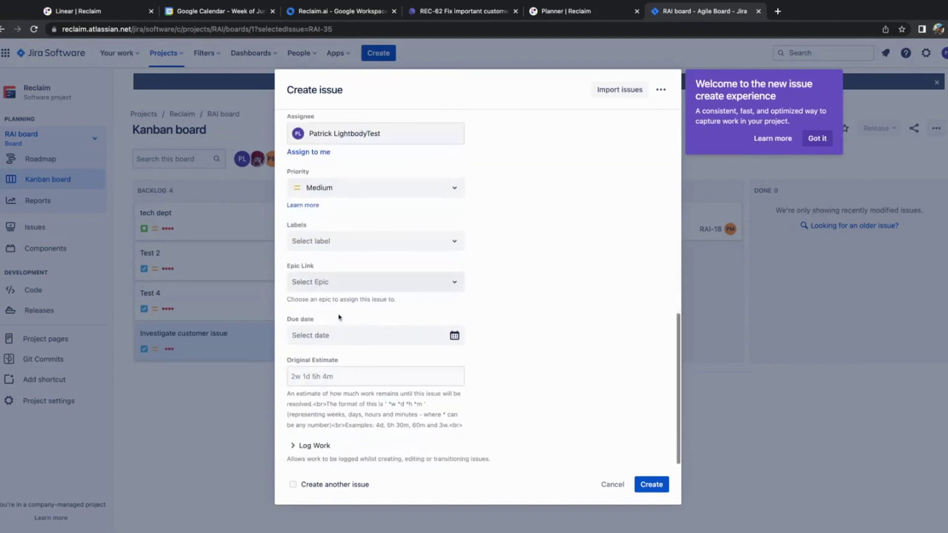
pyautogui.click(310, 372)
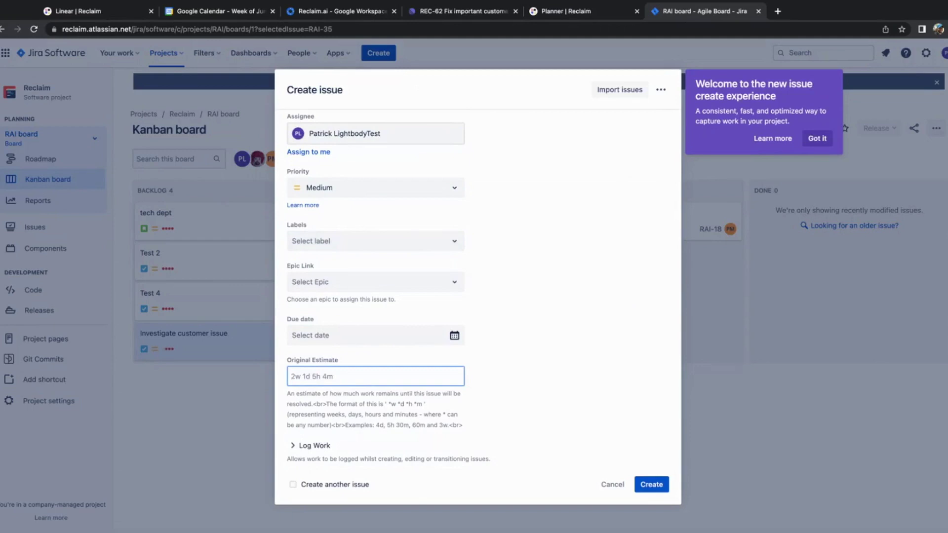
pyautogui.write('2h')
pyautogui.press('Tab')
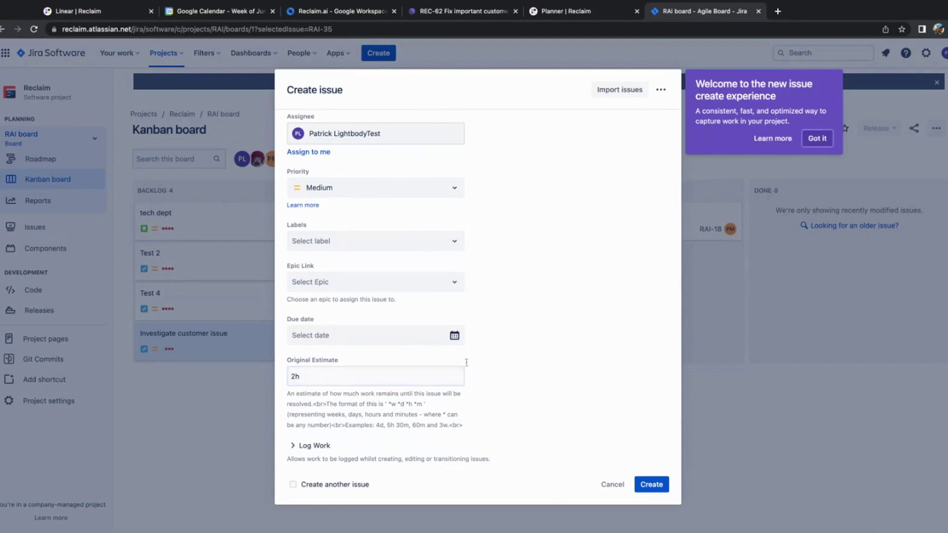
# Step: Set the due date to 7/1/2022 and create the Jira issue
pyautogui.click(455, 336)
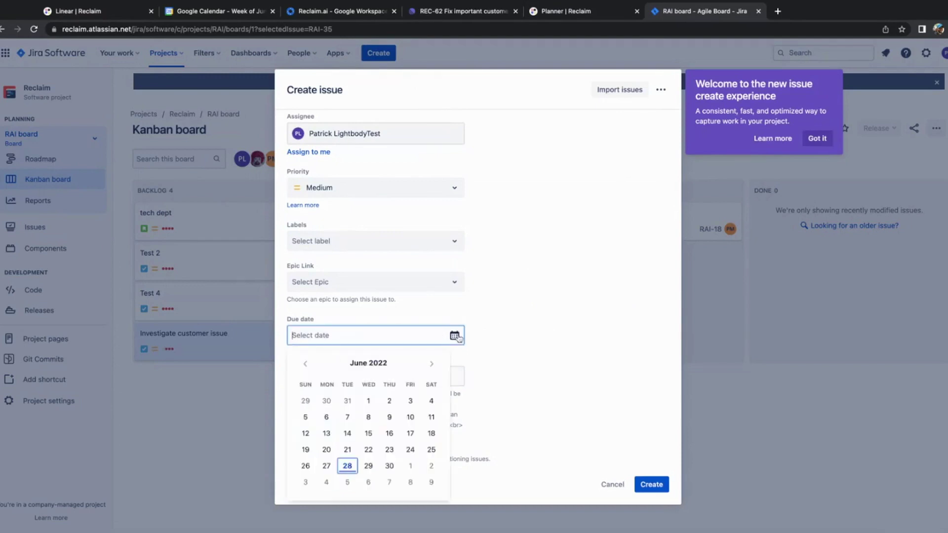
pyautogui.click(410, 467)
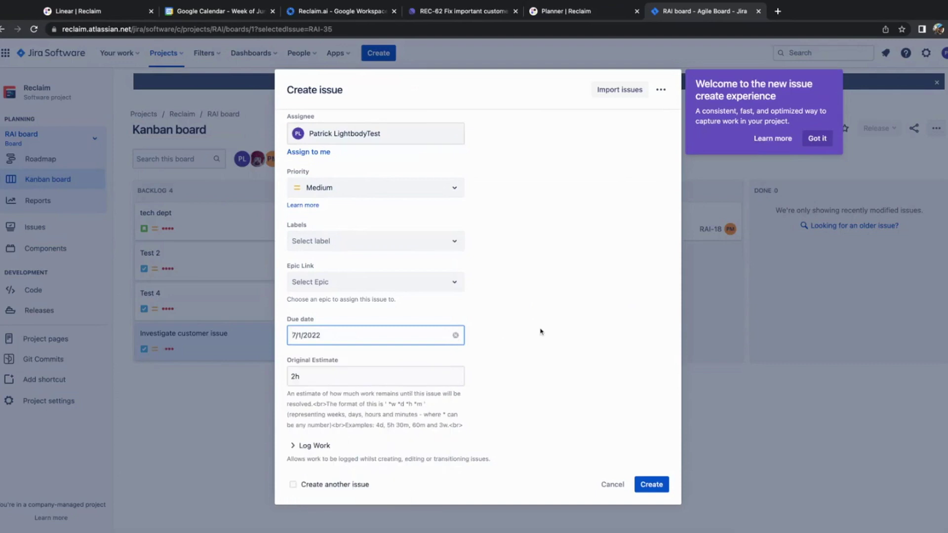
pyautogui.scroll(3, 554, 377)
pyautogui.click(646, 488)
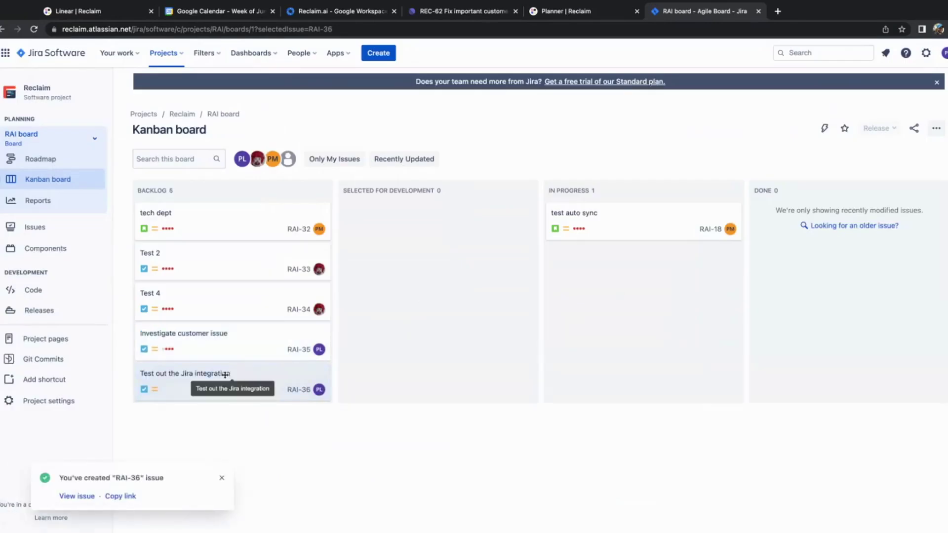
# Step: Open the new Jira integration issue, schedule it via Reclaim, and refresh the page
pyautogui.click(225, 376)
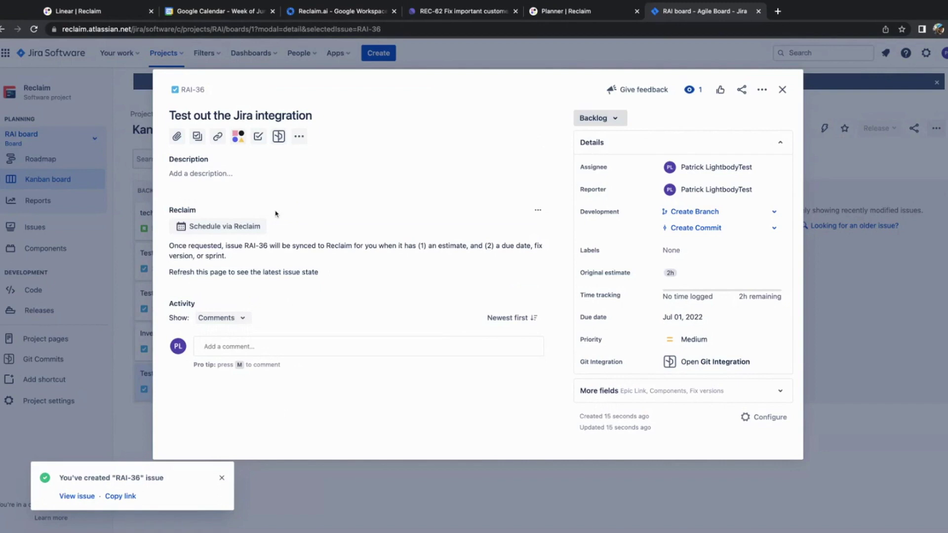
pyautogui.click(193, 232)
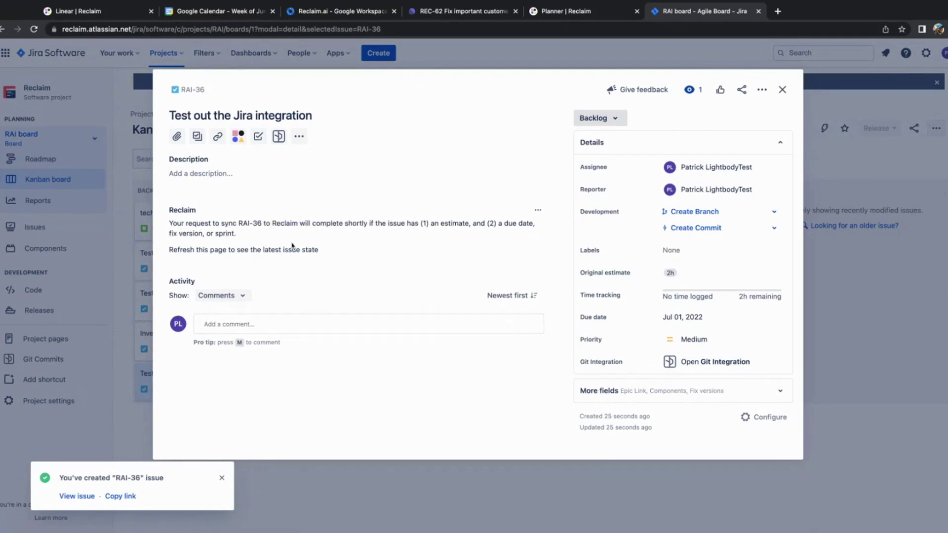
pyautogui.press('super+r')
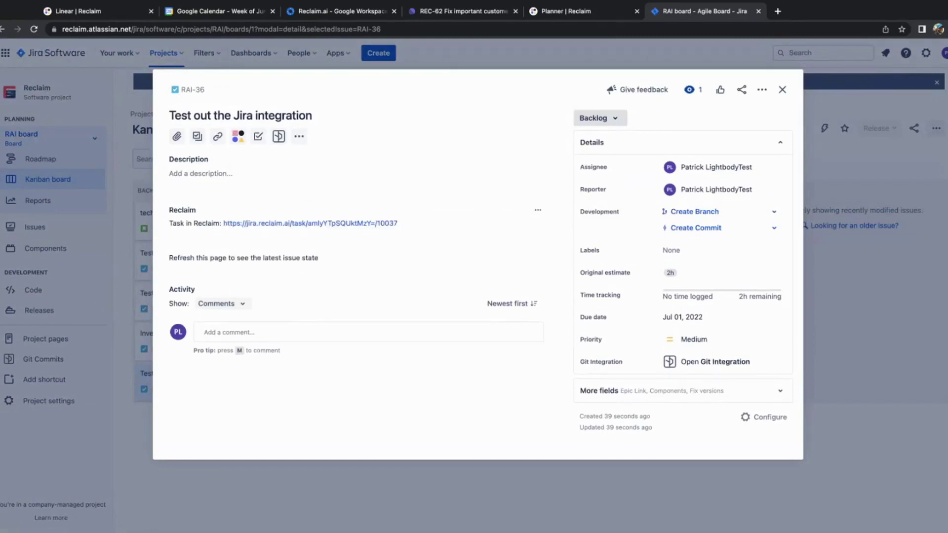
# Step: View the issue's linked Reclaim task and the open task list, then return to Jira and close the issue
pyautogui.click(351, 225)
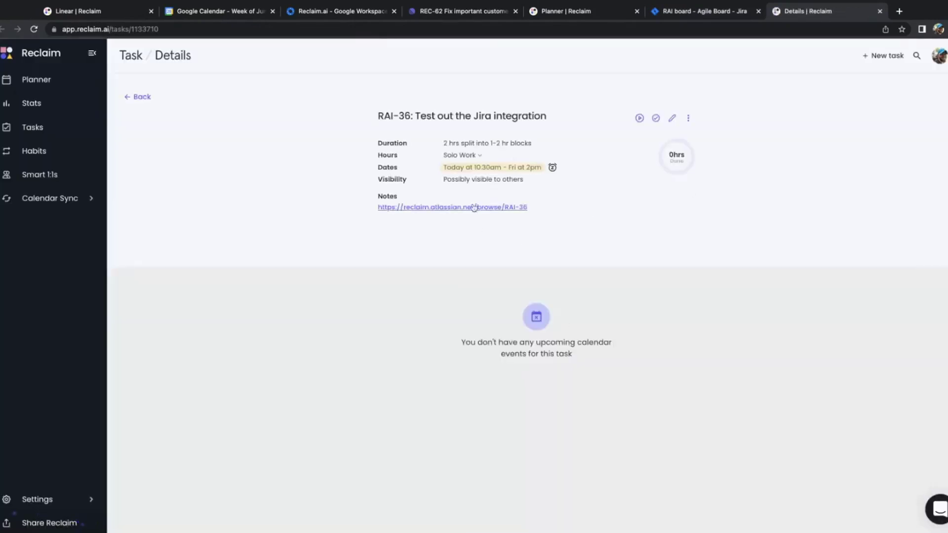
pyautogui.click(150, 98)
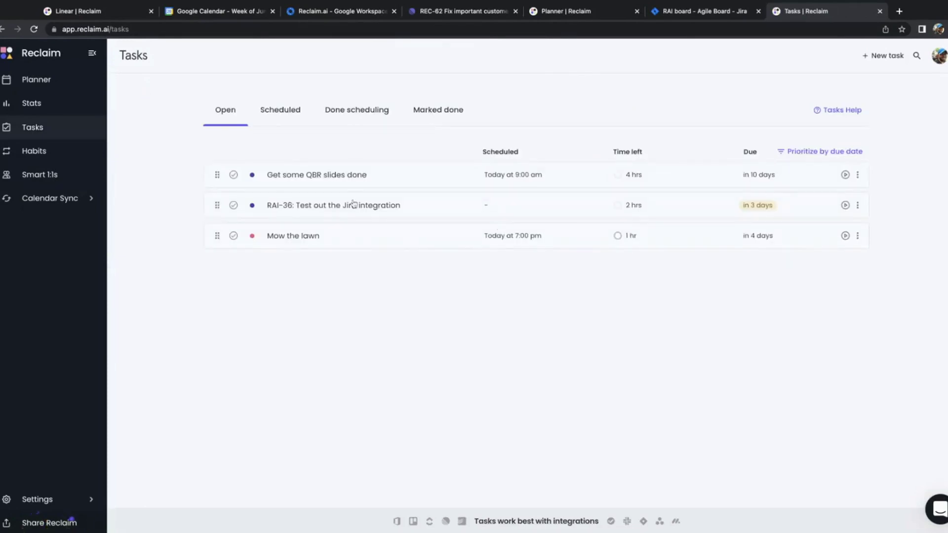
pyautogui.click(700, 14)
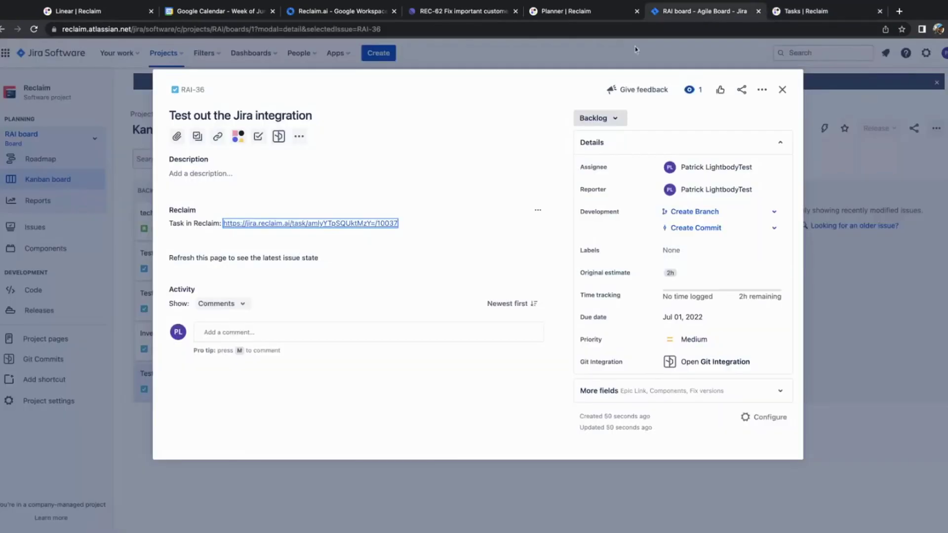
pyautogui.click(783, 91)
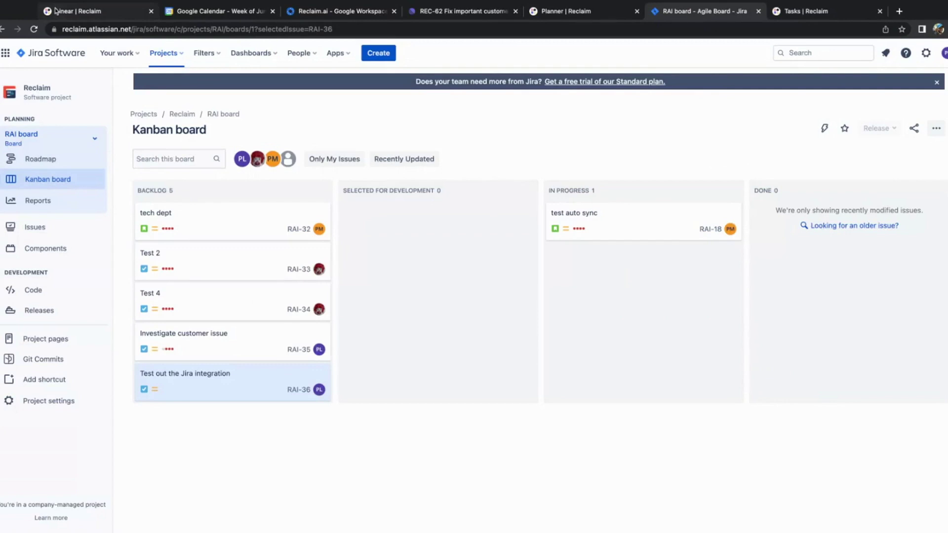
# Step: Switch to Reclaim, open the first active Smart 1:1 for editing, and review its title, availability and scheduling settings
pyautogui.click(118, 13)
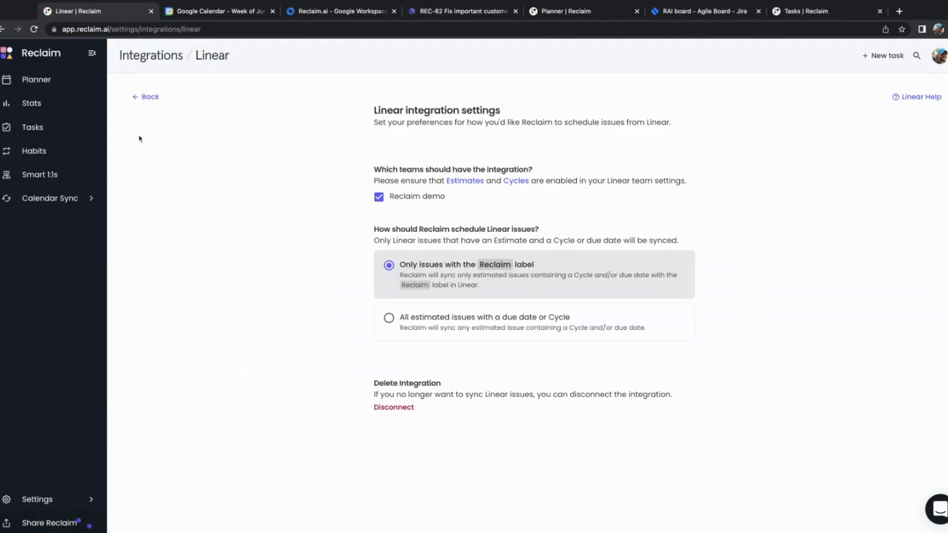
pyautogui.click(62, 178)
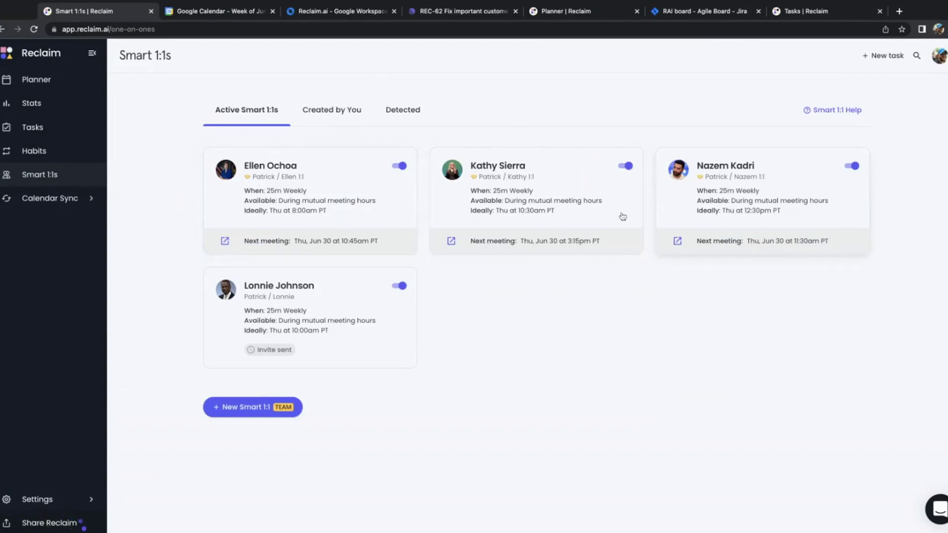
pyautogui.click(357, 197)
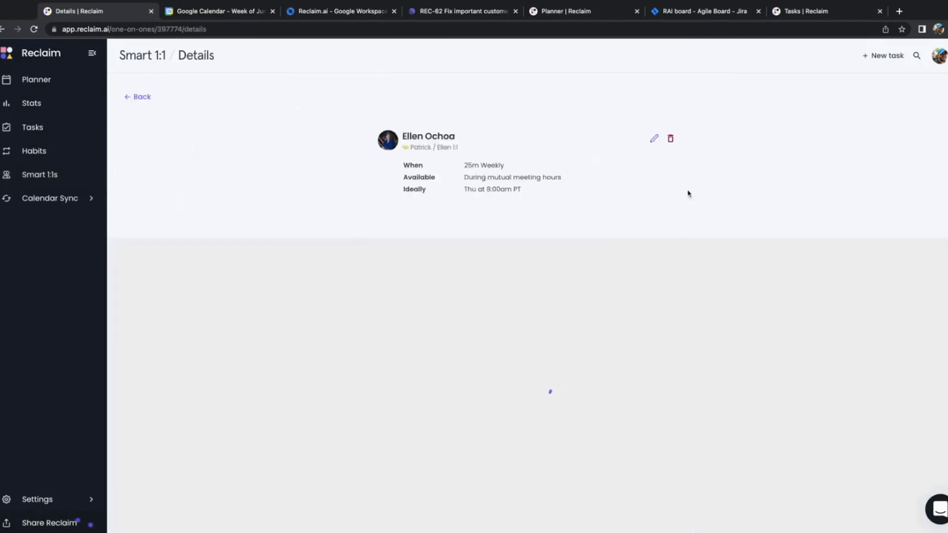
pyautogui.click(655, 138)
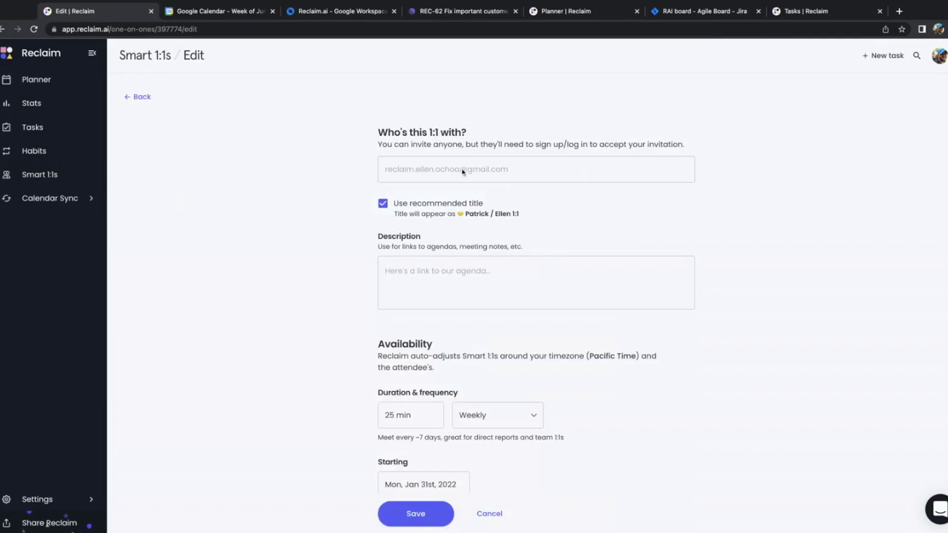
pyautogui.scroll(-2, 517, 175)
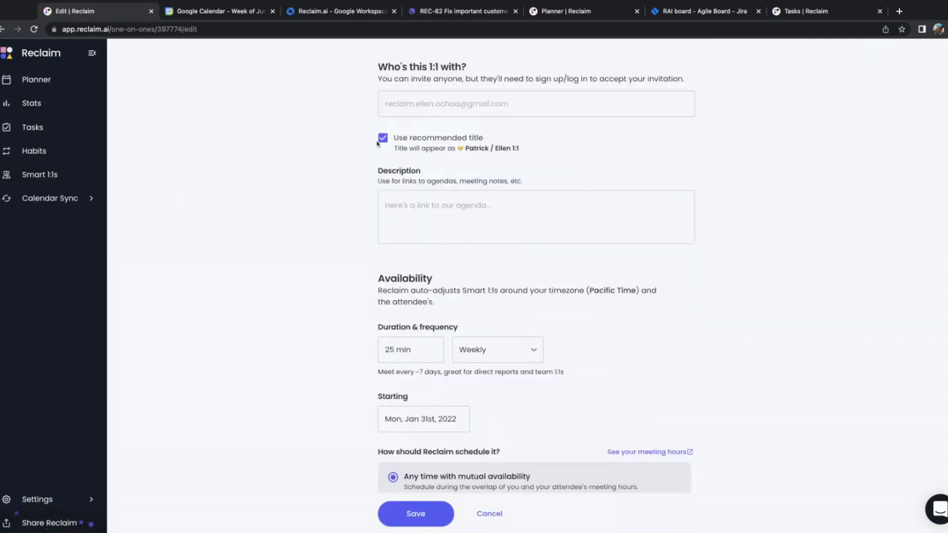
pyautogui.scroll(-3, 449, 226)
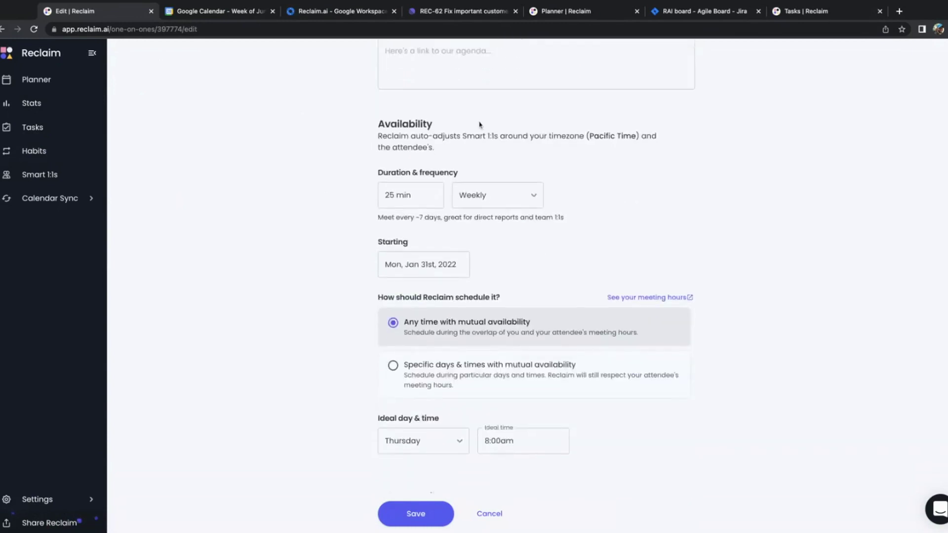
# Step: Review the Smart 1:1's description, availability and scheduling settings, including the available meeting frequency options
pyautogui.scroll(2, 439, 168)
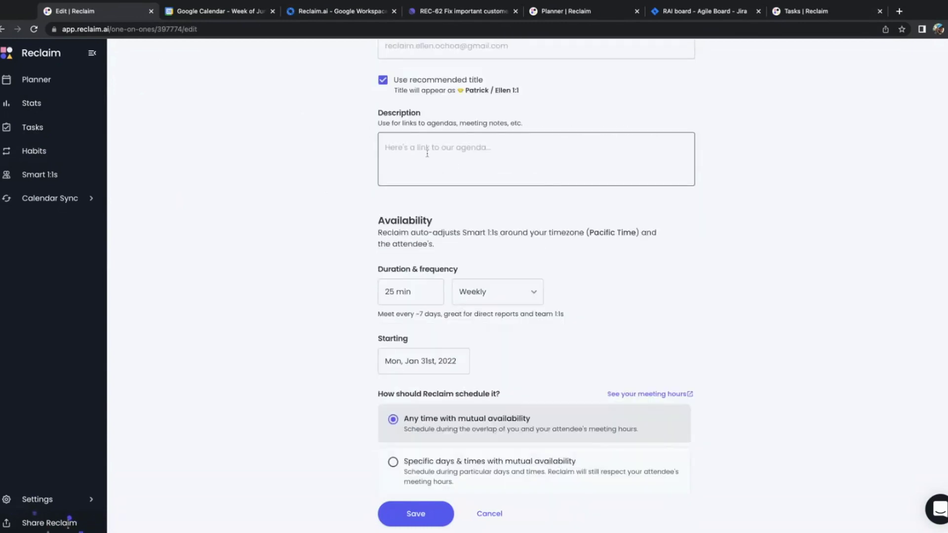
pyautogui.scroll(-2, 433, 237)
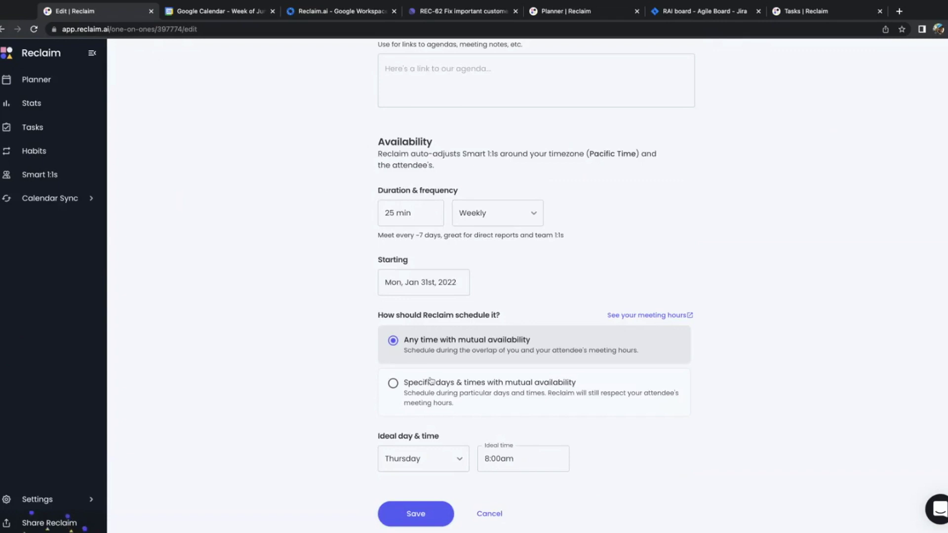
pyautogui.click(491, 213)
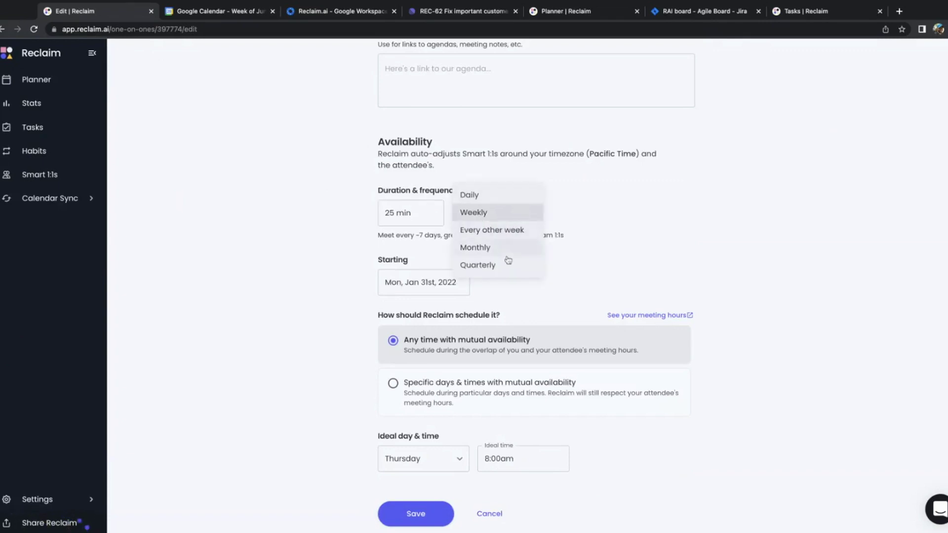
pyautogui.click(356, 278)
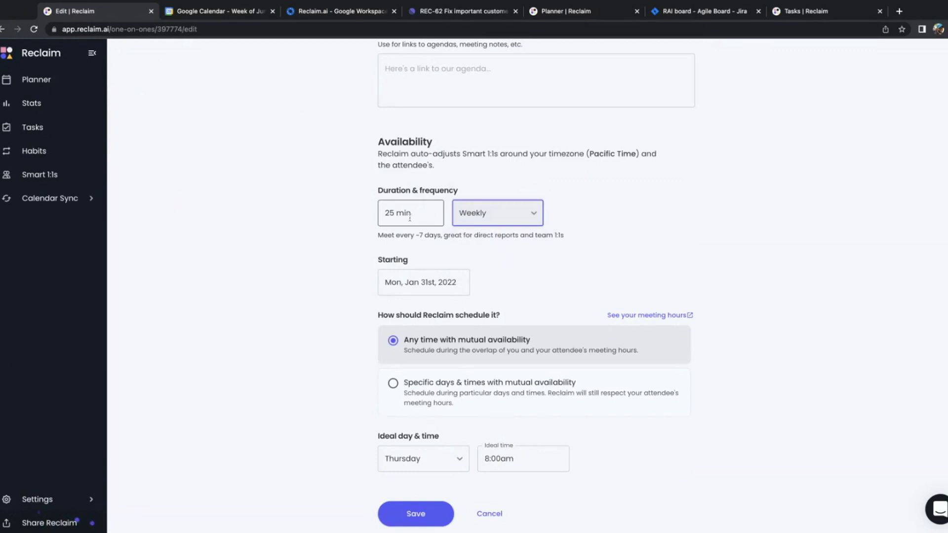
pyautogui.scroll(-2, 410, 217)
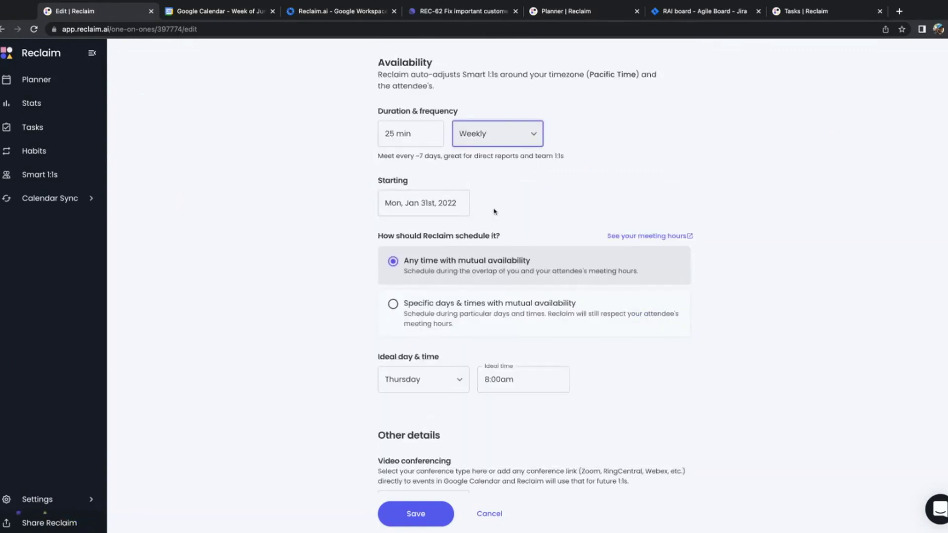
pyautogui.scroll(-2, 614, 264)
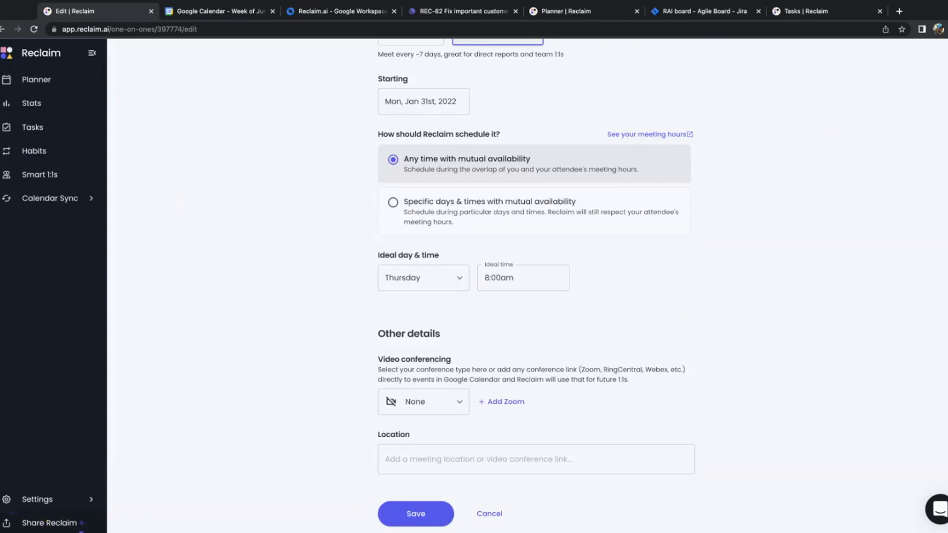
# Step: Open the meeting hours settings, review the Working, Personal and Meeting Hours, and return to the Smart 1:1 edit form
pyautogui.click(653, 134)
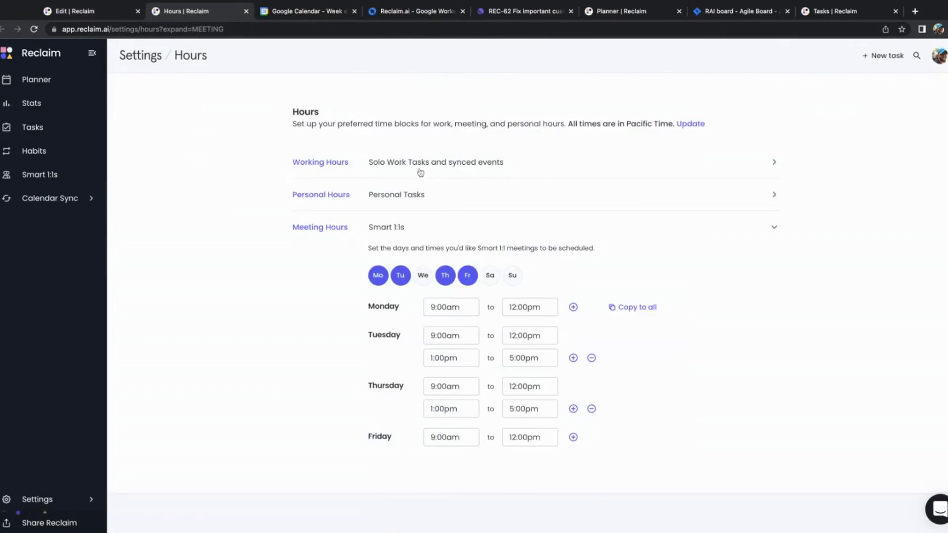
pyautogui.click(421, 172)
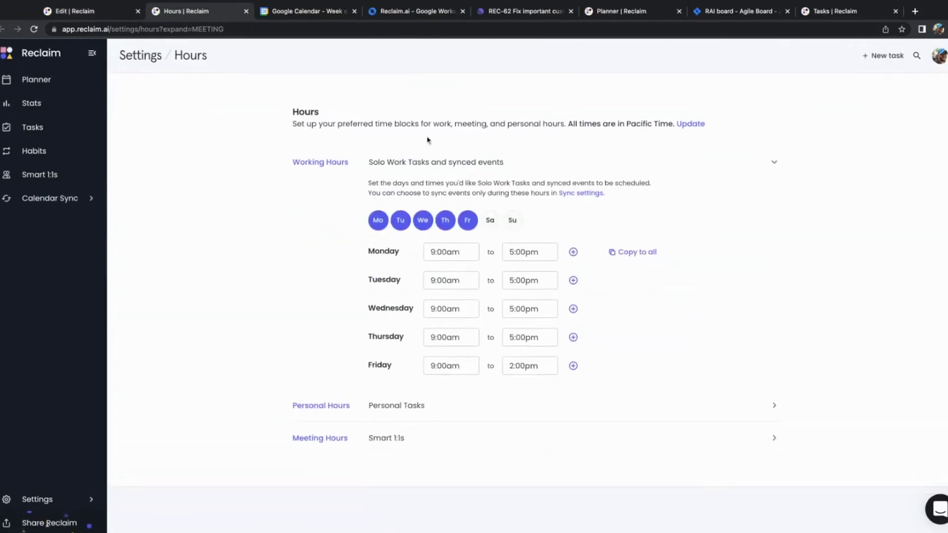
pyautogui.click(432, 415)
pyautogui.scroll(-2, 384, 349)
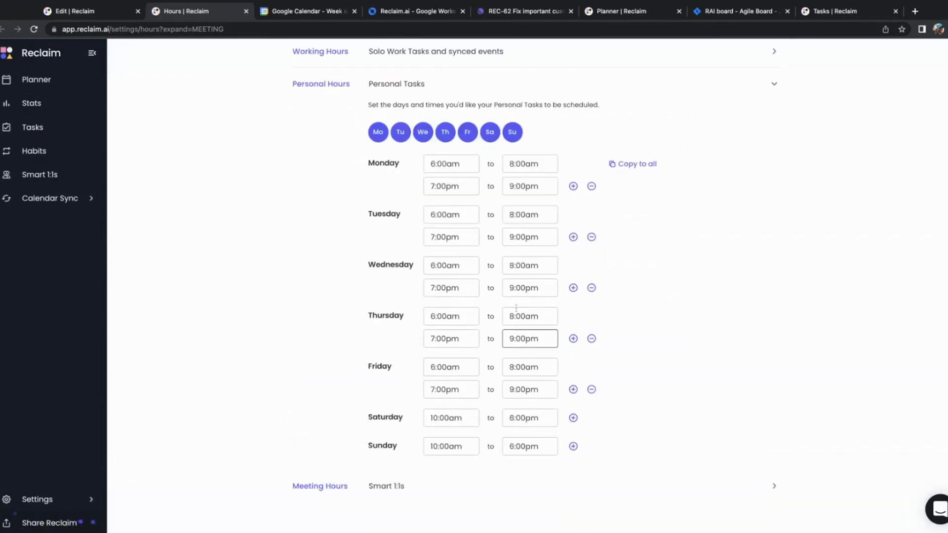
pyautogui.click(355, 492)
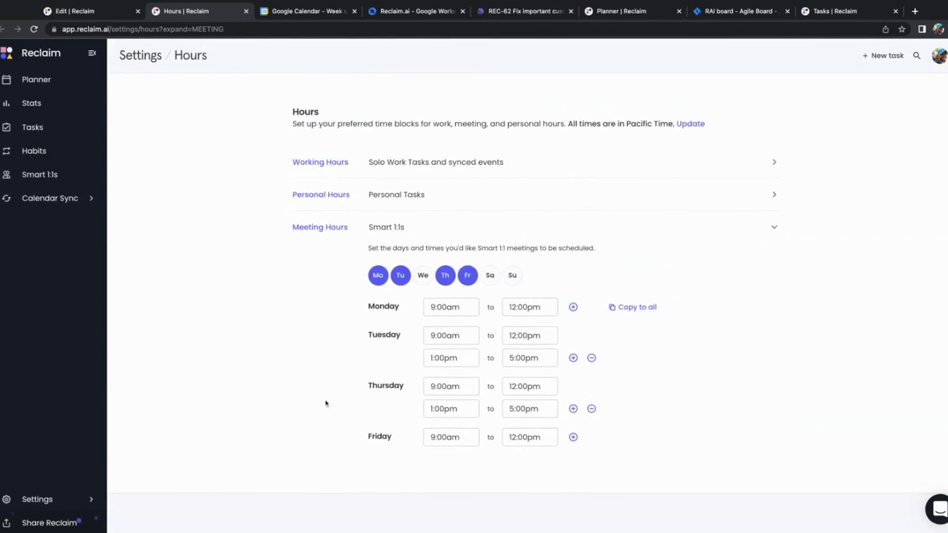
pyautogui.click(79, 12)
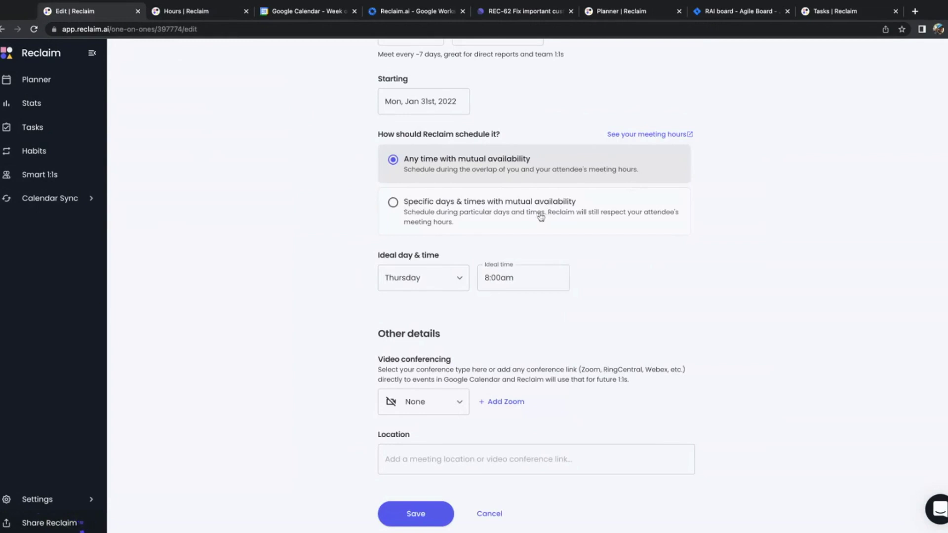
# Step: Try restricting the 1:1 to specific days Monday and Tuesday with Monday as ideal day, then switch back to any time with mutual availability
pyautogui.scroll(8, 540, 216)
pyautogui.scroll(-5, 540, 216)
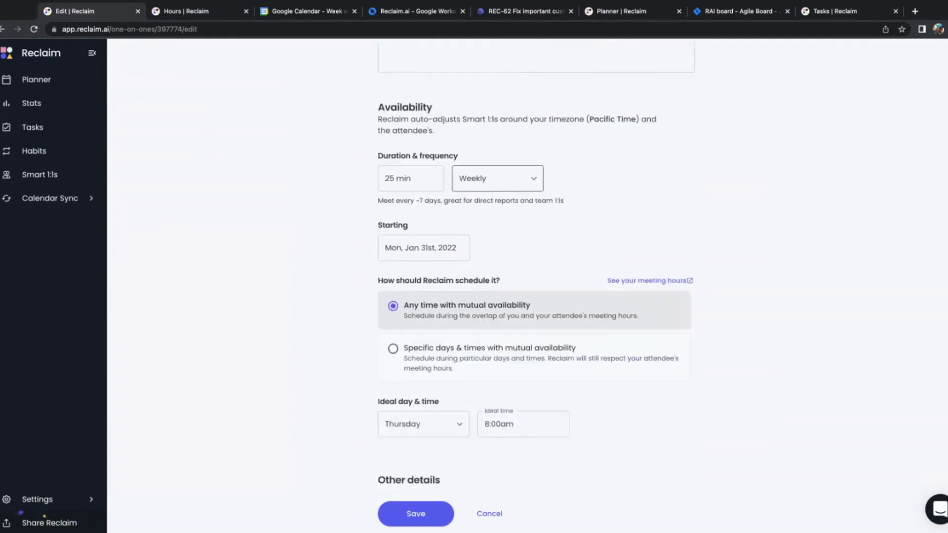
pyautogui.scroll(-2, 506, 298)
pyautogui.click(508, 299)
pyautogui.scroll(-3, 499, 298)
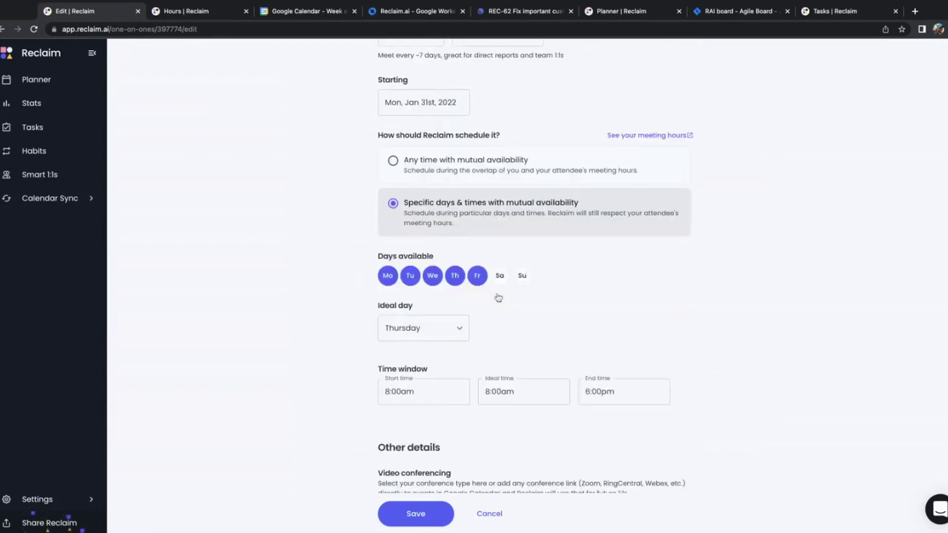
pyautogui.click(411, 277)
pyautogui.click(433, 276)
pyautogui.click(455, 277)
pyautogui.click(477, 277)
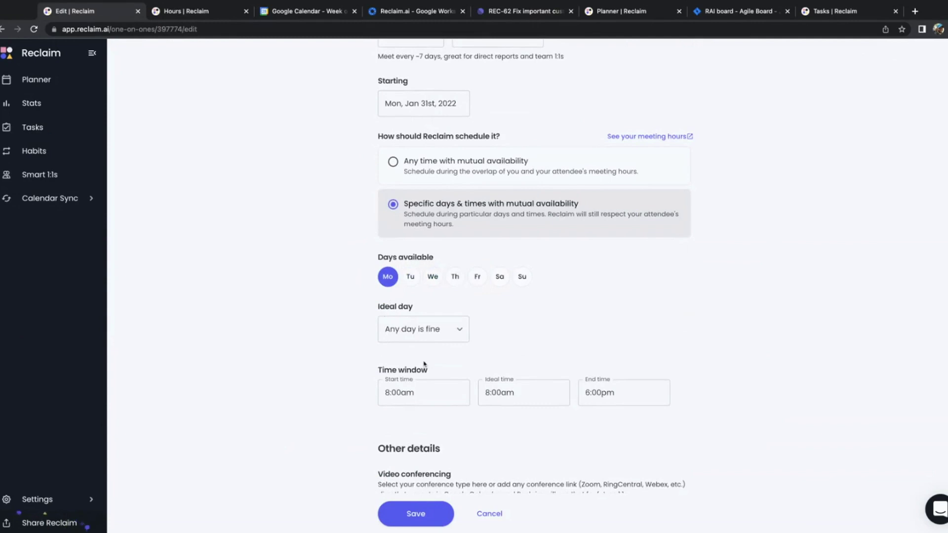
pyautogui.click(411, 278)
pyautogui.click(422, 329)
pyautogui.click(415, 346)
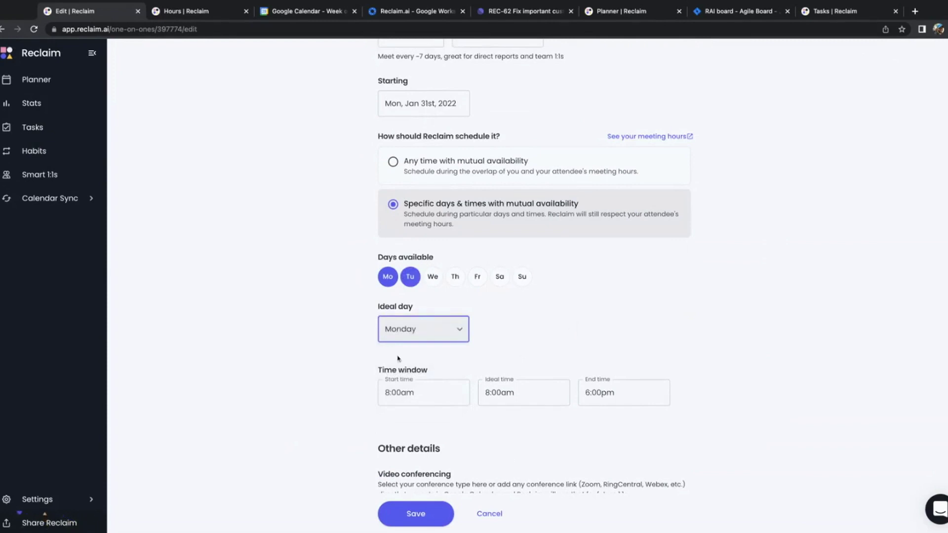
pyautogui.click(481, 164)
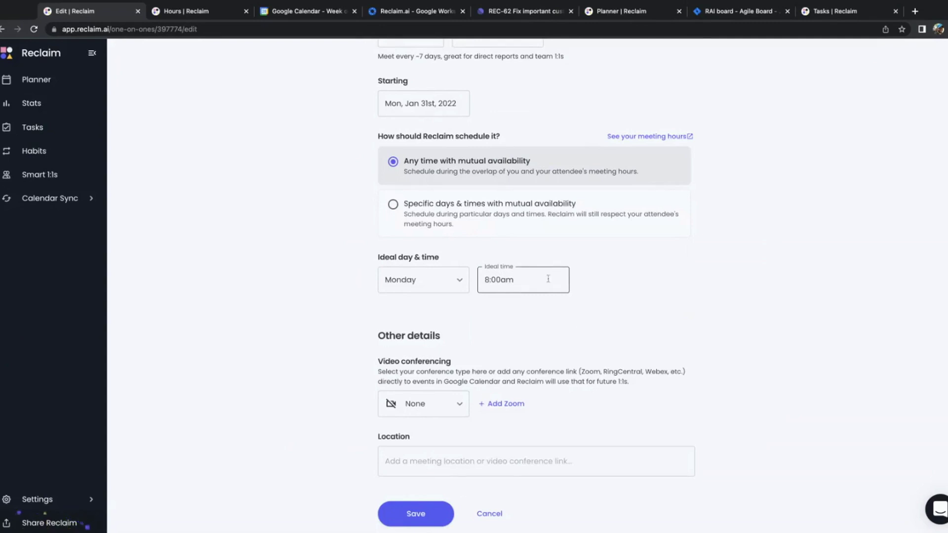
# Step: Look over the edit form, leave it without saving, and view the detected and active Smart 1:1s
pyautogui.scroll(5, 473, 303)
pyautogui.scroll(3, 474, 303)
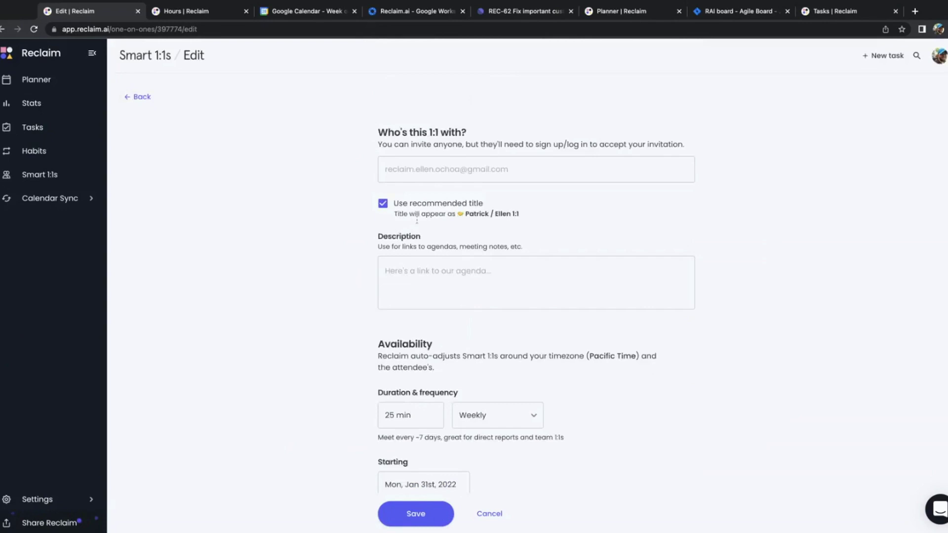
pyautogui.scroll(-10, 361, 182)
pyautogui.scroll(10, 390, 191)
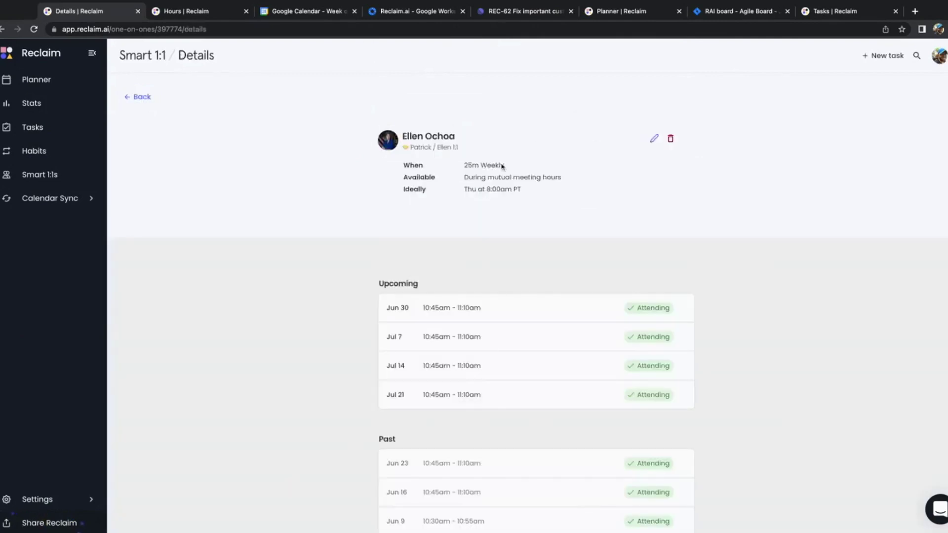
pyautogui.click(128, 98)
pyautogui.click(376, 112)
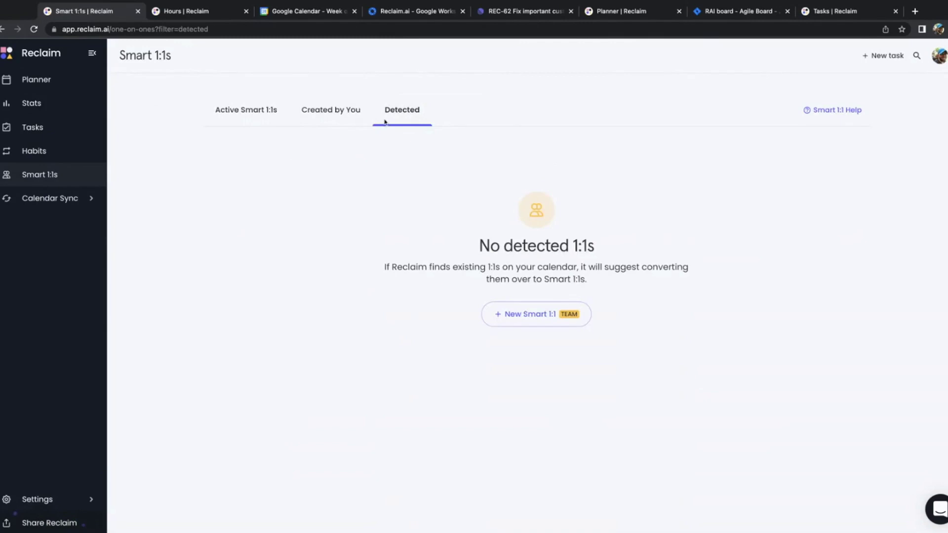
pyautogui.click(256, 114)
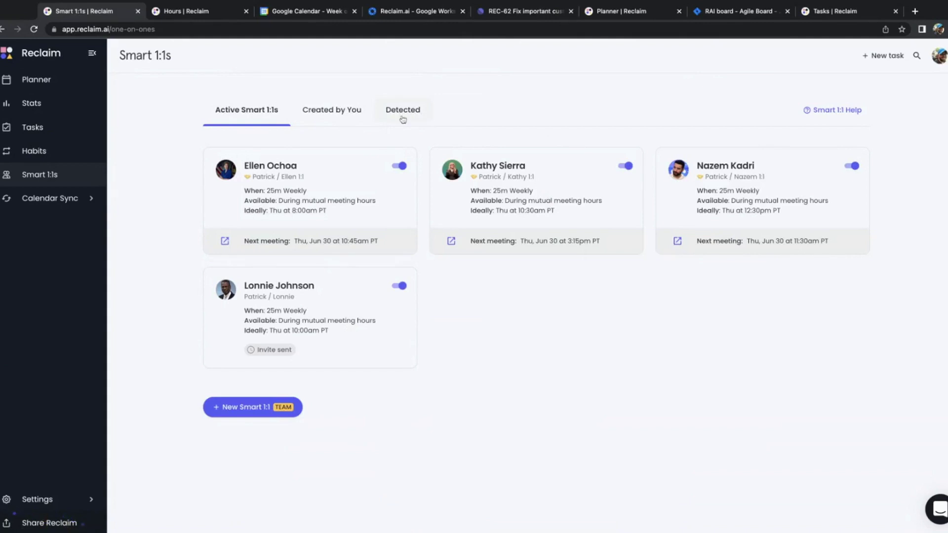
# Step: Reopen the first active Smart 1:1 for editing, review its conferencing and location settings, and go back to its details
pyautogui.click(352, 194)
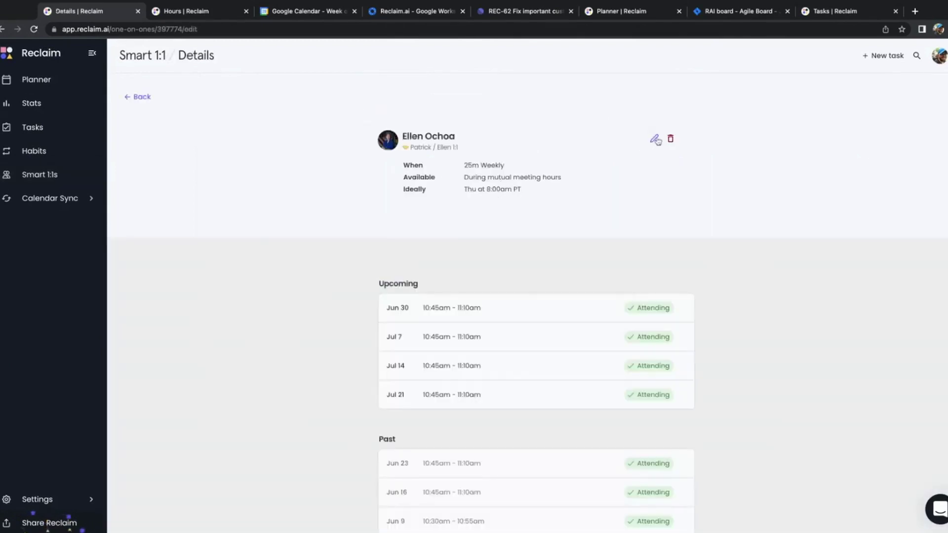
pyautogui.click(655, 138)
pyautogui.scroll(-9, 543, 257)
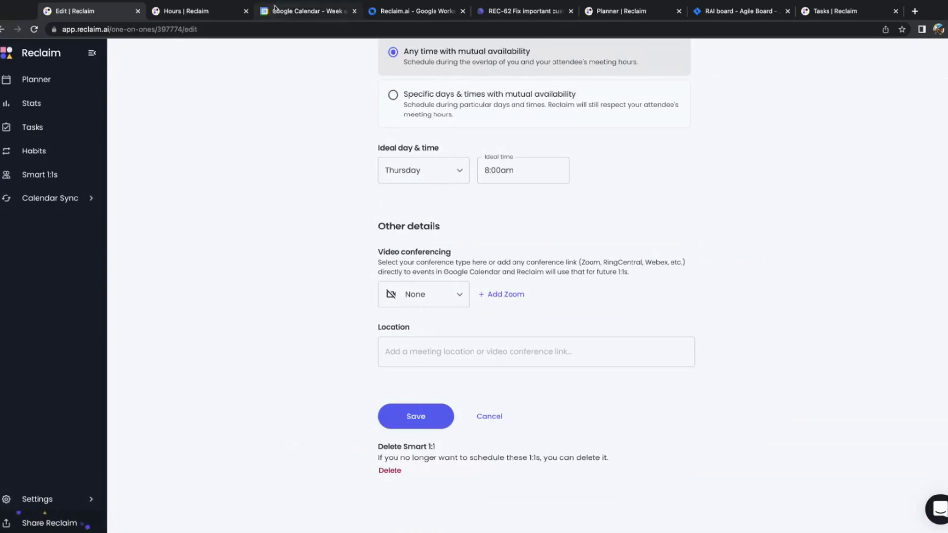
pyautogui.scroll(10, 504, 224)
pyautogui.click(142, 97)
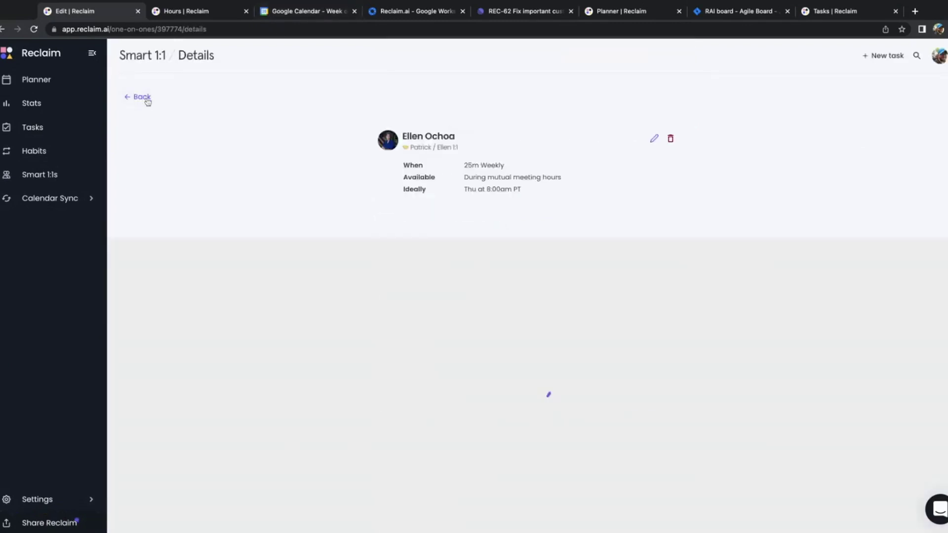
# Step: Switch to Google Calendar, view the Smart 1:1 event on Thursday, June 30 at 10:45, and close its details
pyautogui.click(274, 3)
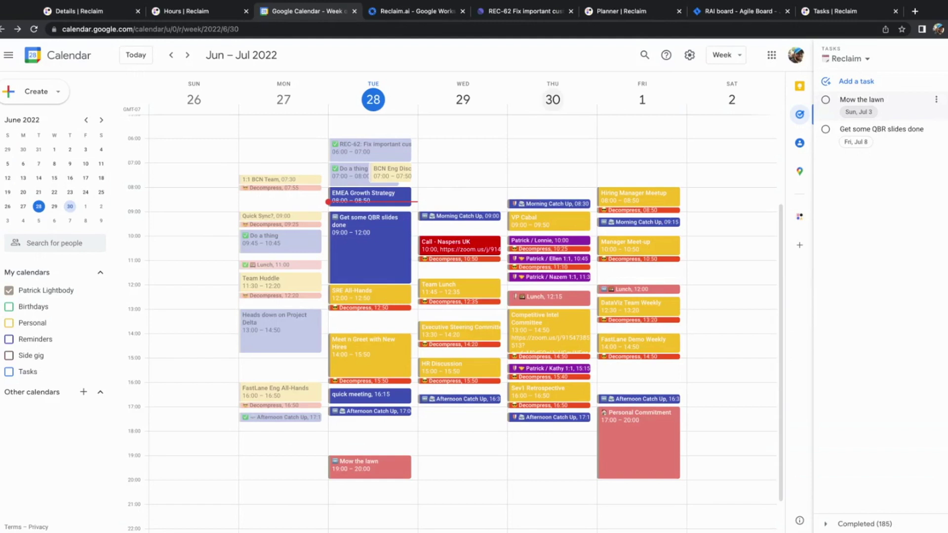
pyautogui.click(560, 261)
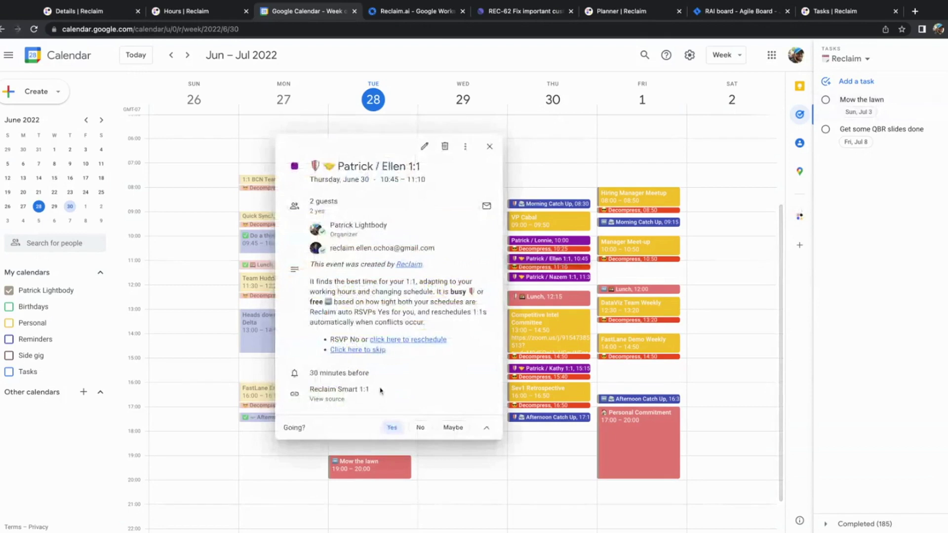
pyautogui.click(572, 168)
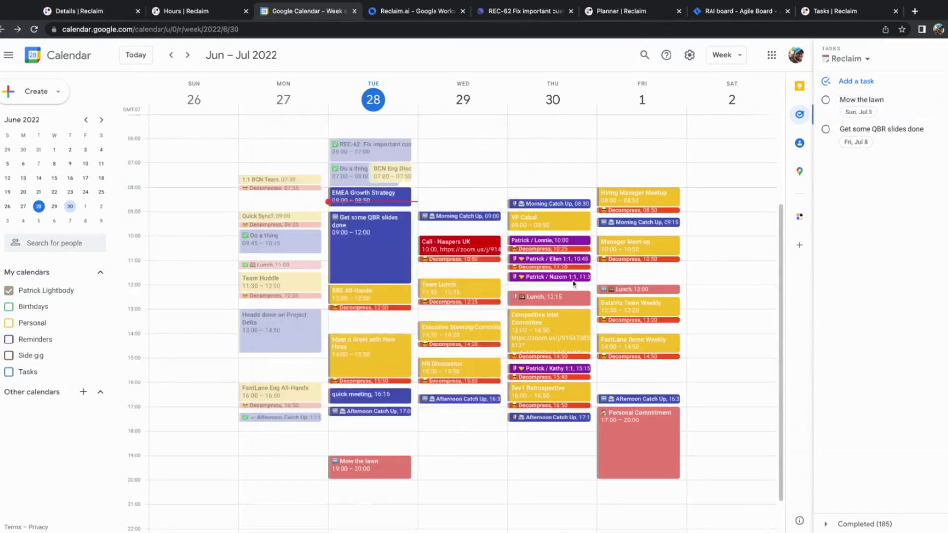
# Step: Open the Reclaim add-on, examine the reschedule and skip actions for the Thursday 10:45 Smart 1:1, and close the event
pyautogui.click(801, 219)
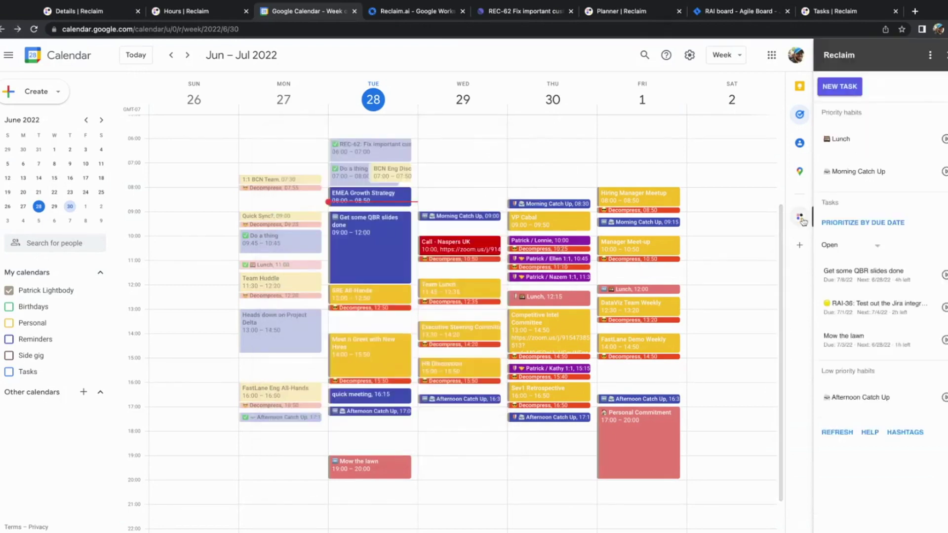
pyautogui.click(577, 260)
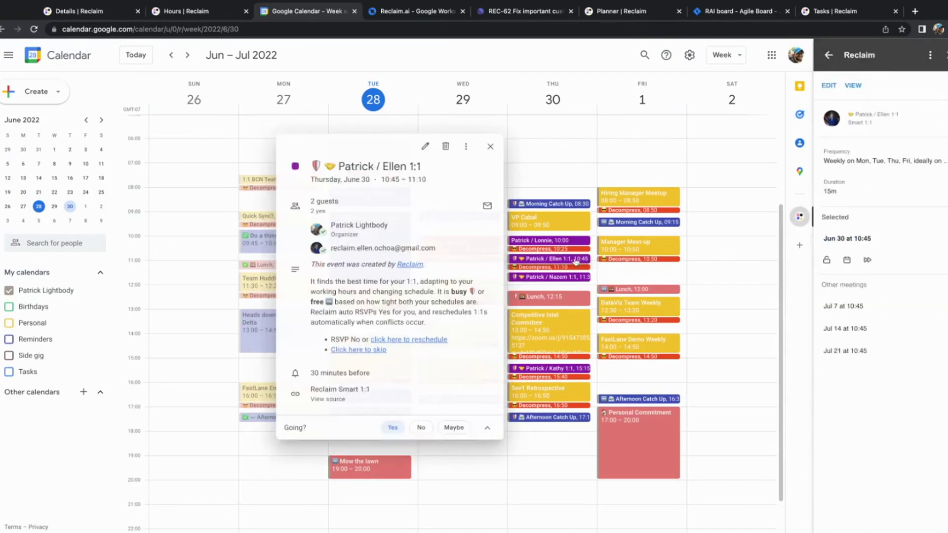
pyautogui.click(848, 261)
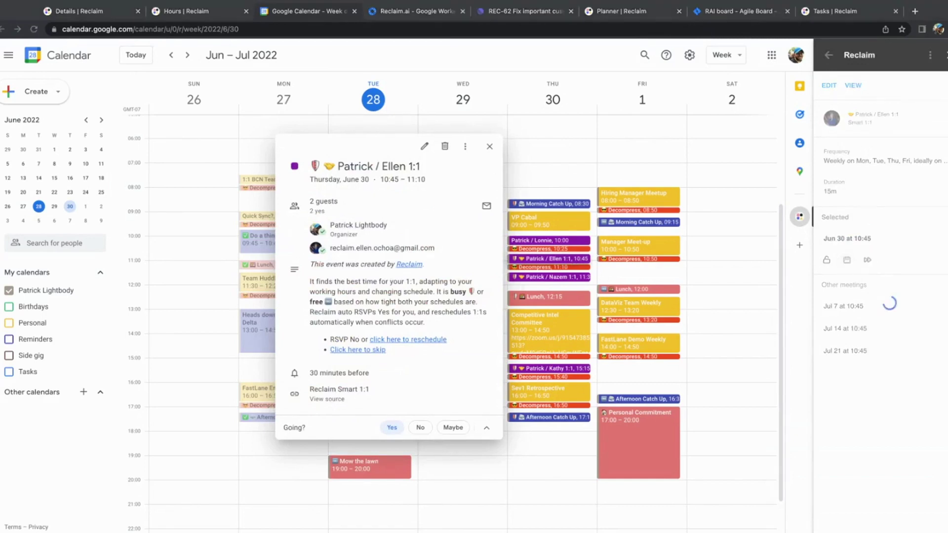
pyautogui.click(868, 260)
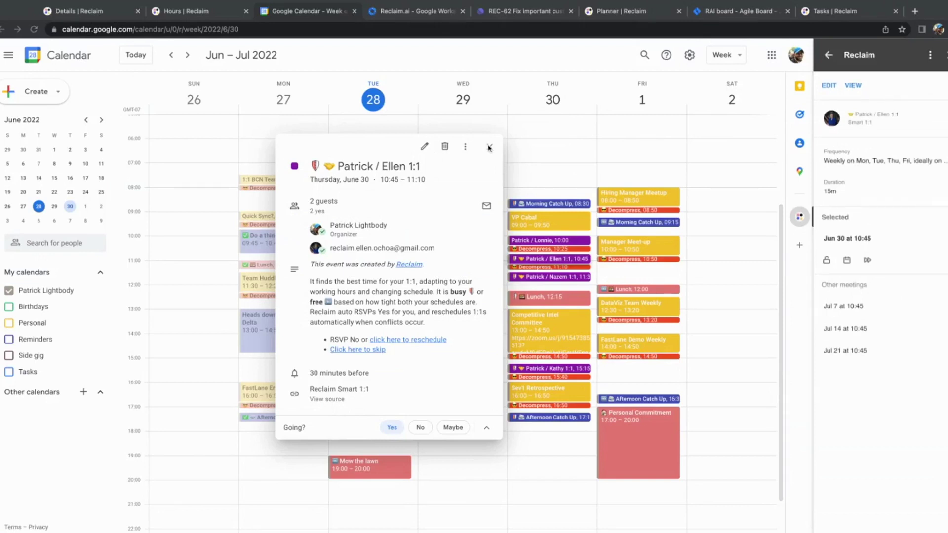
pyautogui.click(489, 149)
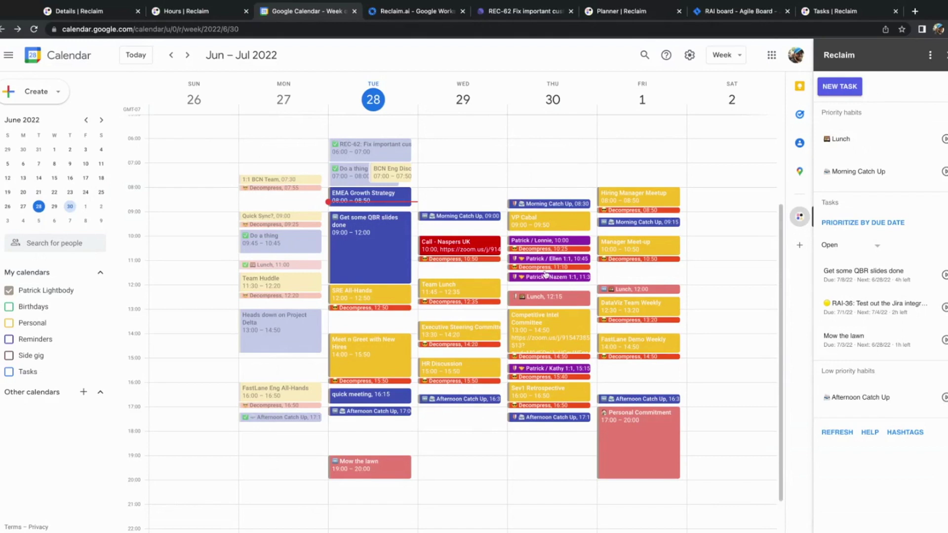
# Step: Create an all-day event titled "Hawaii" on Friday, July 1, mark it as Busy, and save it
pyautogui.moveTo(565, 118); pyautogui.dragTo(598, 120)
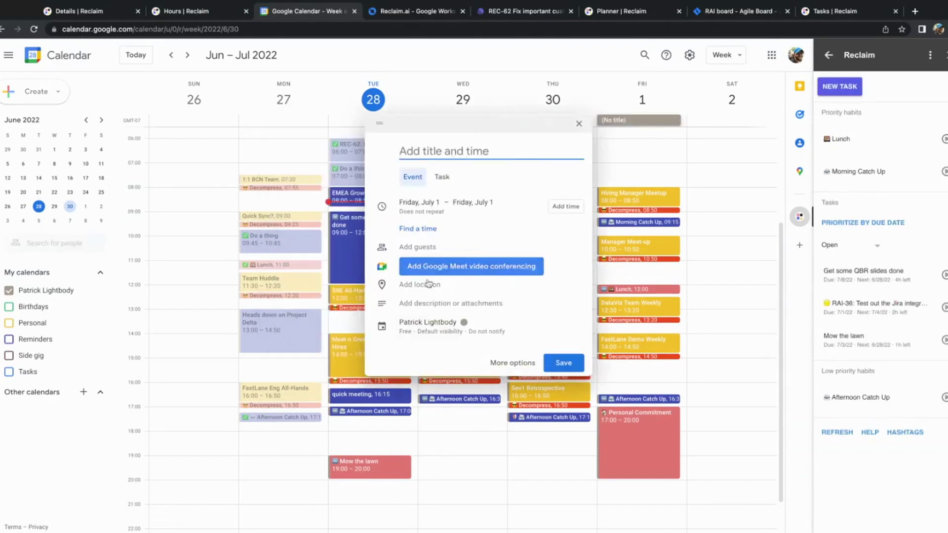
pyautogui.click(410, 338)
pyautogui.click(409, 349)
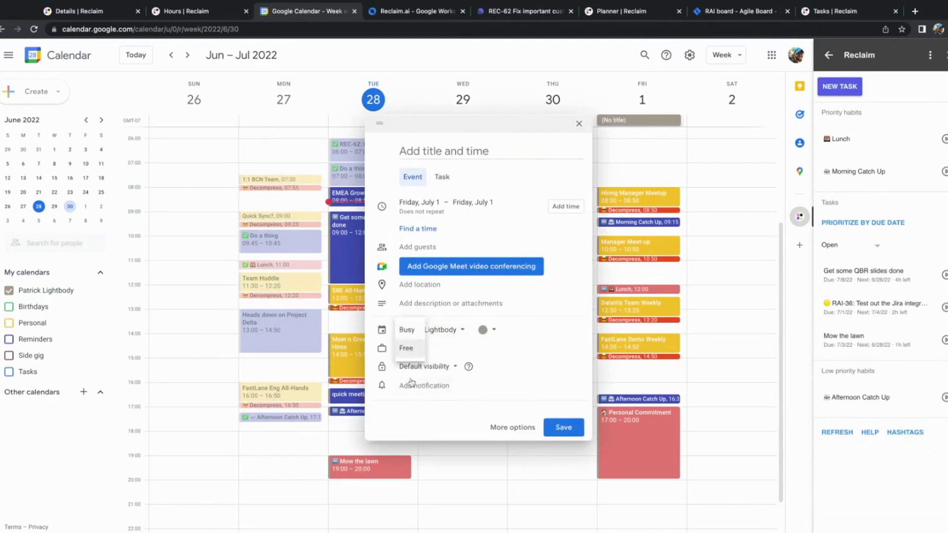
pyautogui.click(410, 330)
pyautogui.click(450, 151)
pyautogui.write('Hawaii')
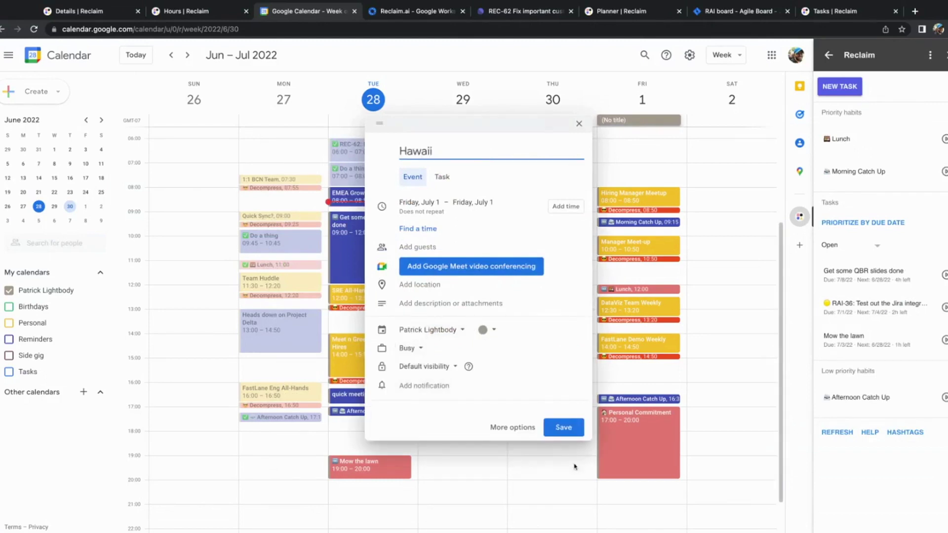
pyautogui.click(564, 427)
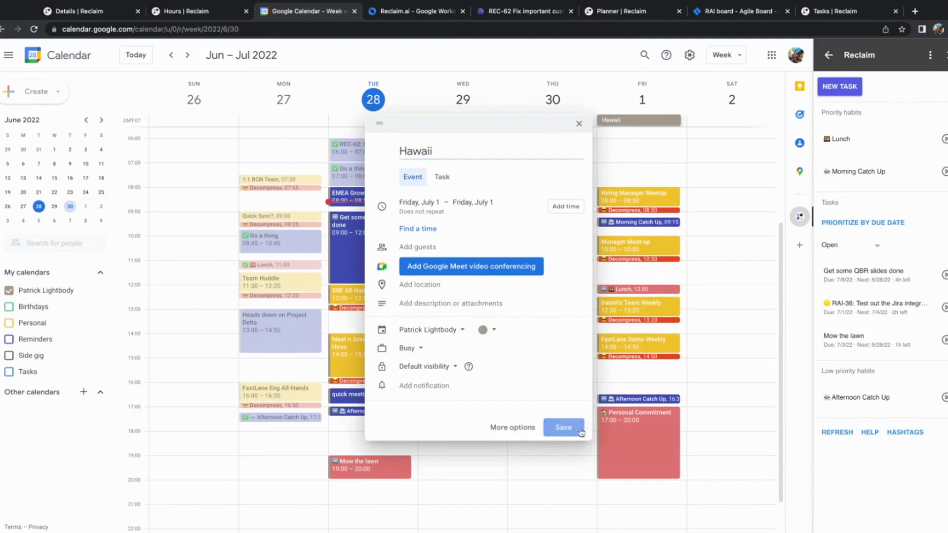
# Step: Move the all-day "Hawaii" event from Friday, July 1 to Thursday, June 30
pyautogui.moveTo(631, 120); pyautogui.dragTo(550, 119)
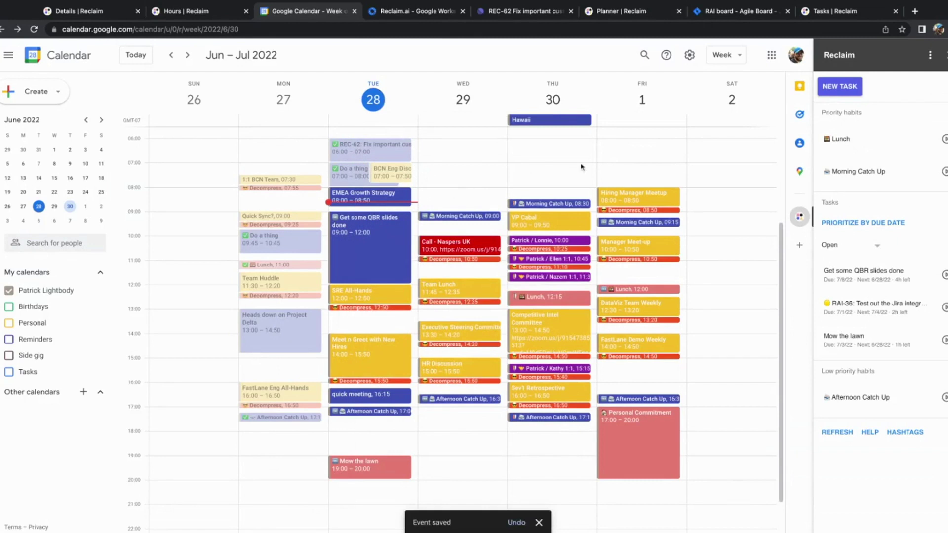
pyautogui.click(549, 120)
pyautogui.click(621, 124)
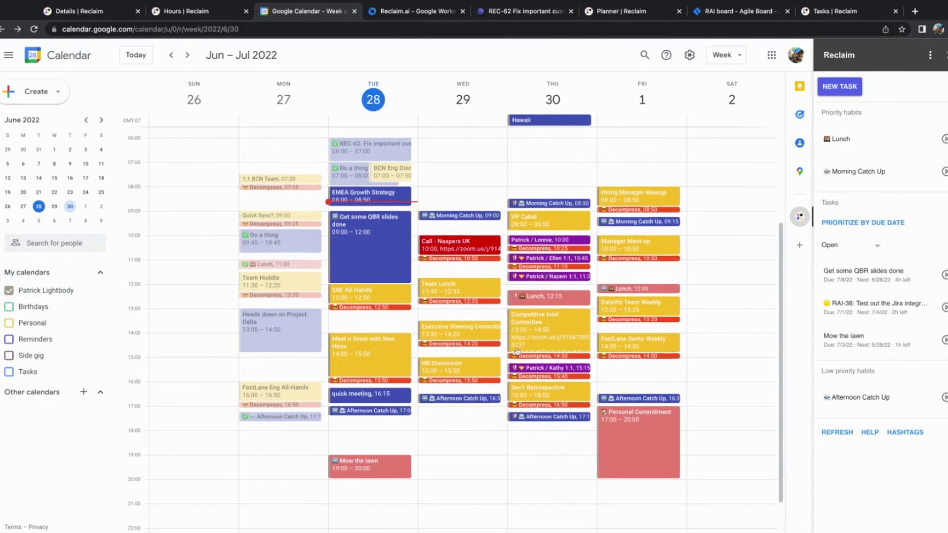
# Step: Compare Reclaim's Smart 1:1 meeting hours with the meetings in Google Calendar, including those in the week of July 3
pyautogui.click(176, 14)
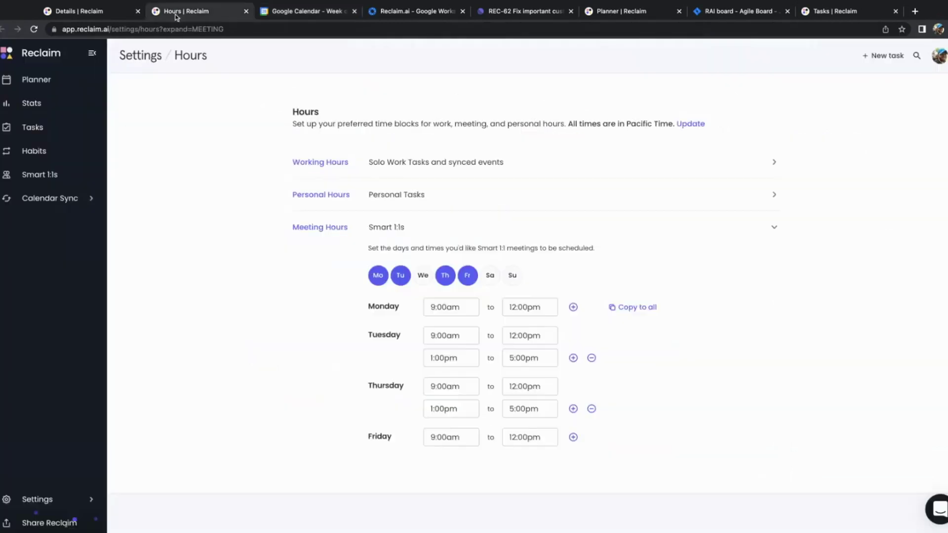
pyautogui.click(297, 15)
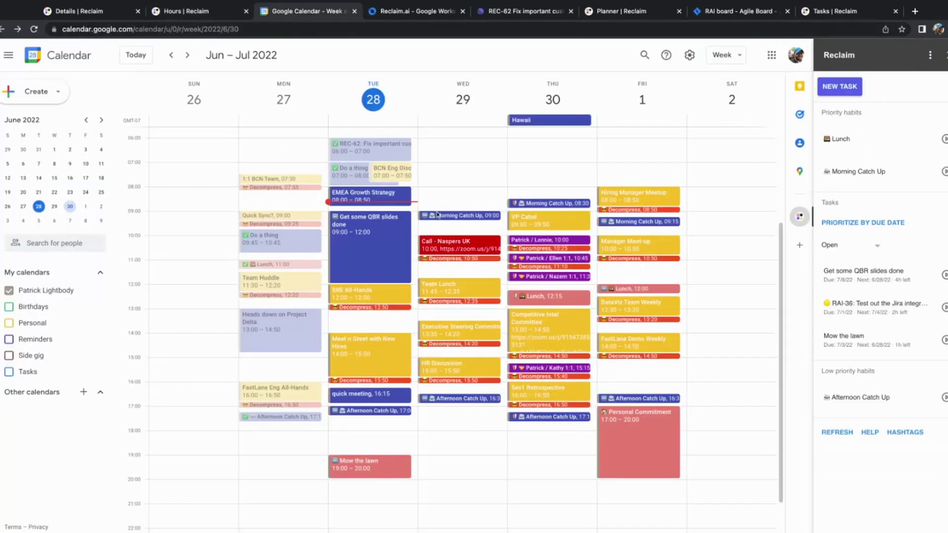
pyautogui.click(197, 14)
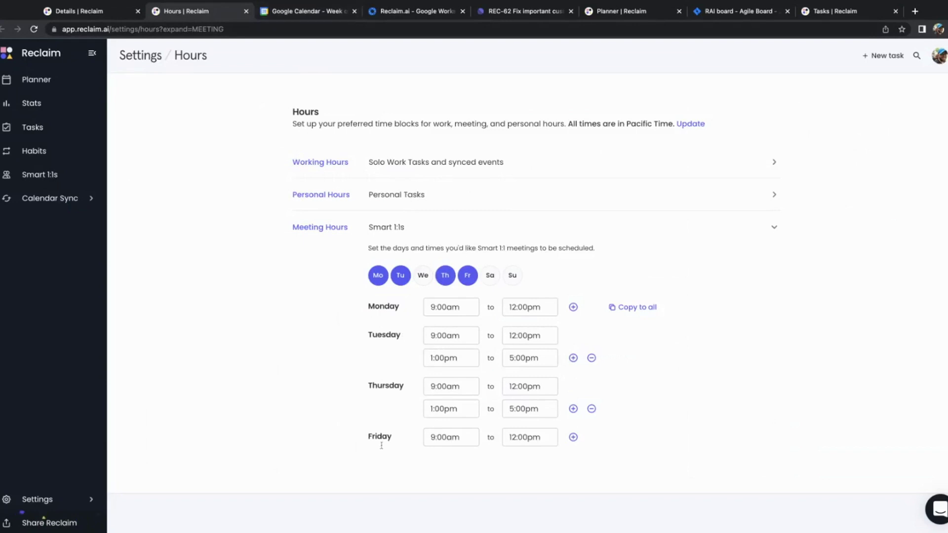
pyautogui.click(323, 15)
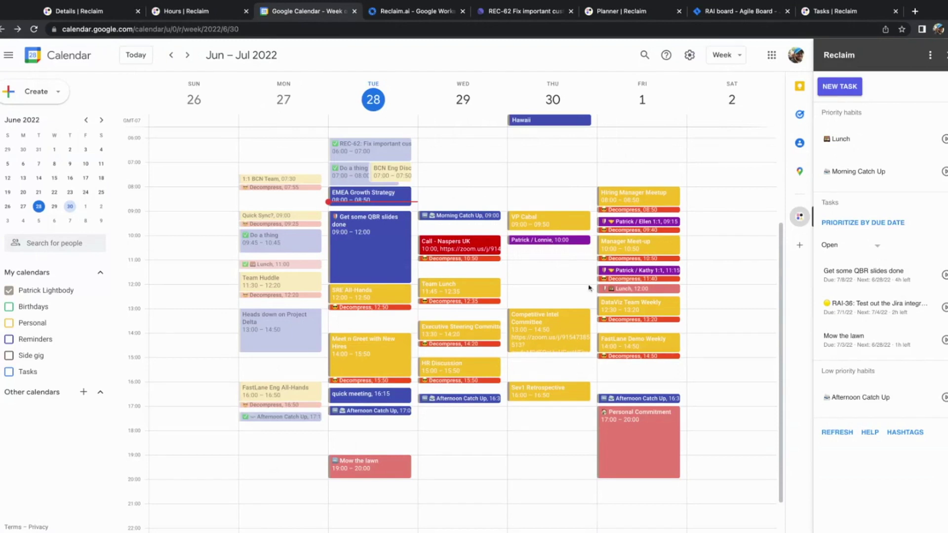
pyautogui.scroll(1, 620, 286)
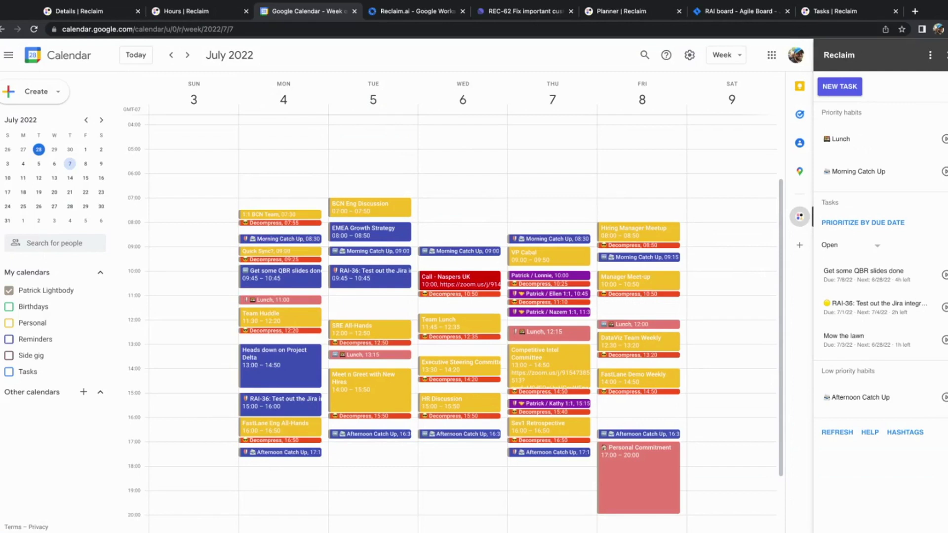
# Step: Switch to Reclaim, open the Family Calendar sync from Calendar Sync, and review its usage, color and visibility settings
pyautogui.click(154, 11)
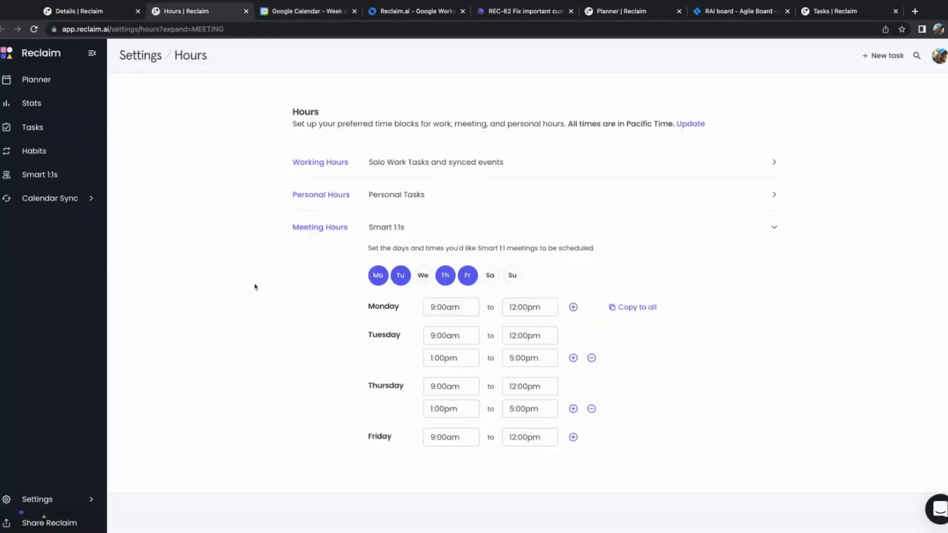
pyautogui.click(89, 11)
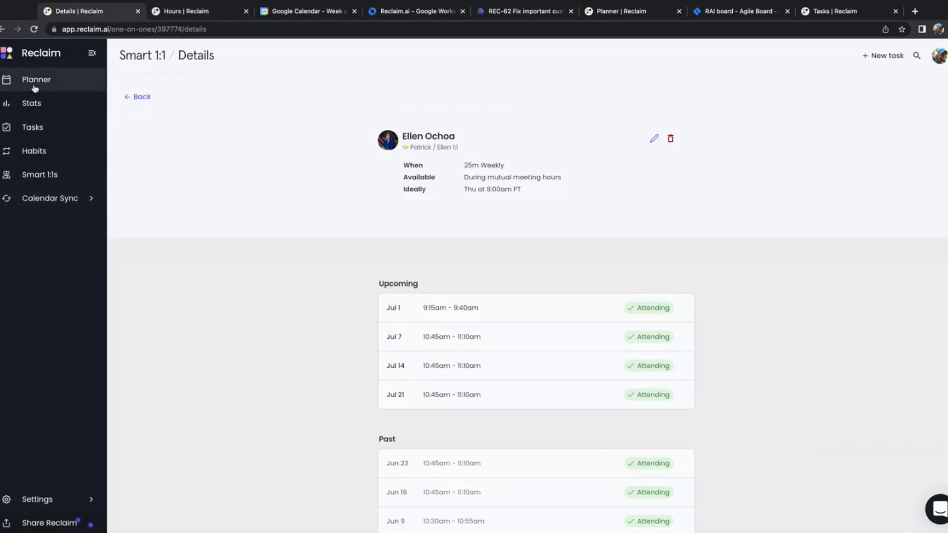
pyautogui.click(68, 209)
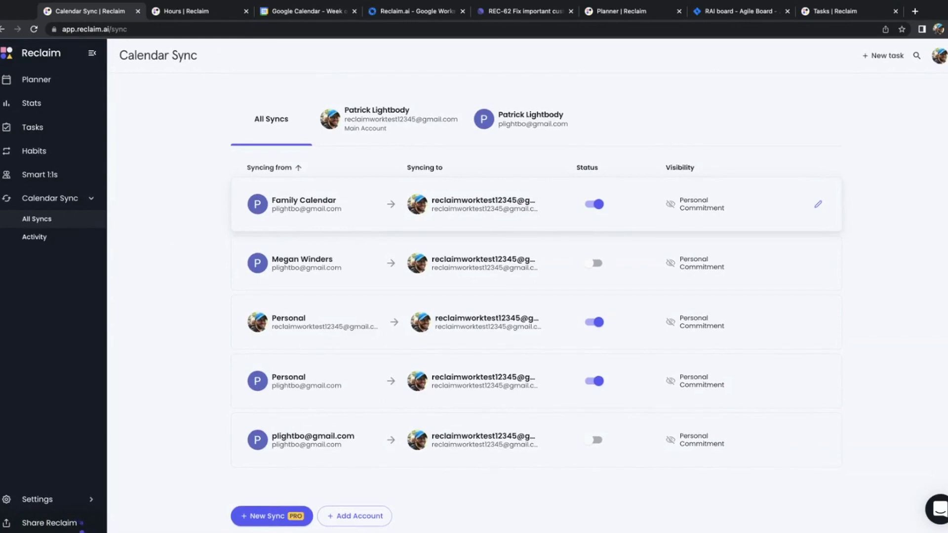
pyautogui.click(417, 217)
pyautogui.scroll(-3, 417, 220)
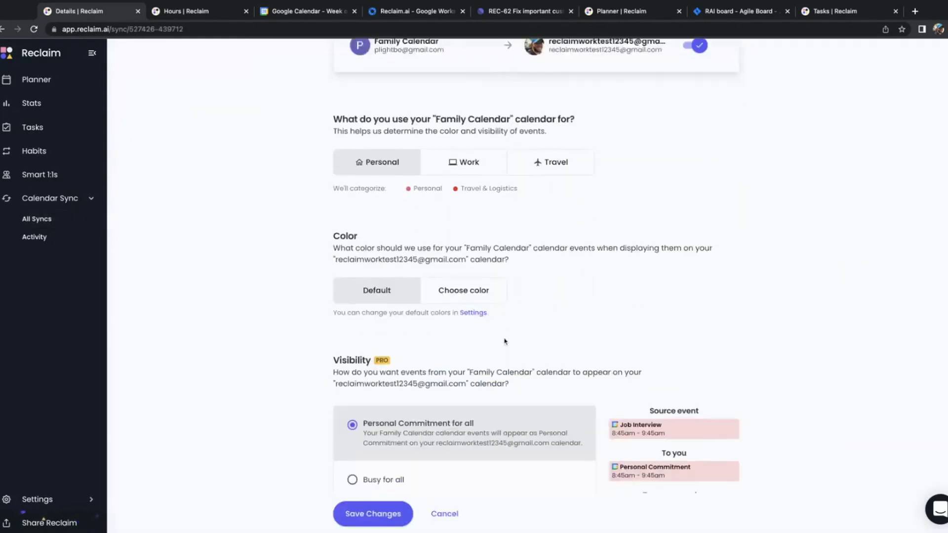
pyautogui.scroll(-3, 505, 341)
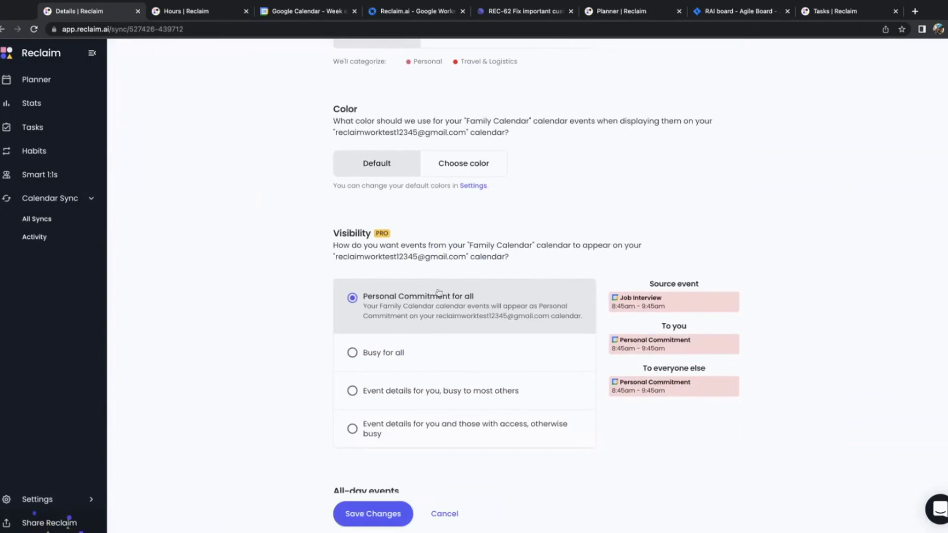
pyautogui.scroll(5, 439, 292)
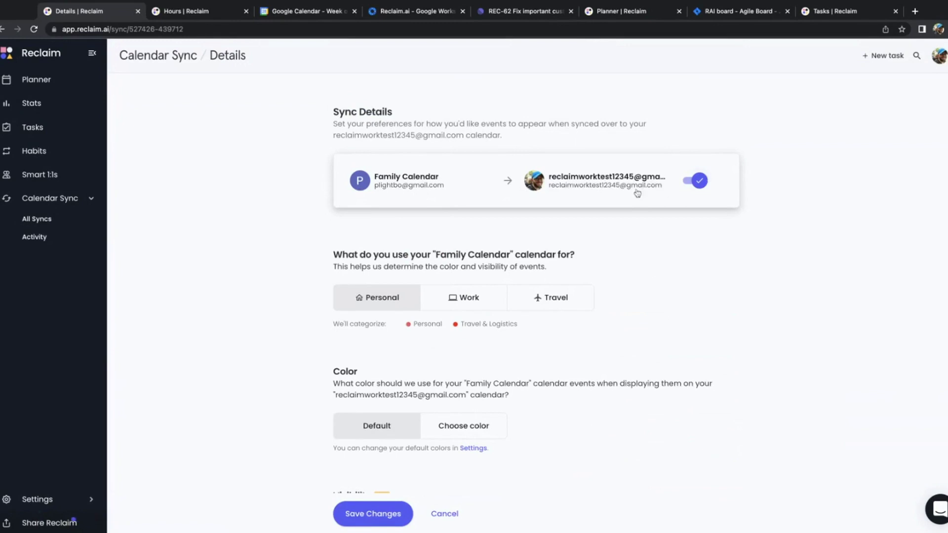
pyautogui.scroll(-2, 638, 193)
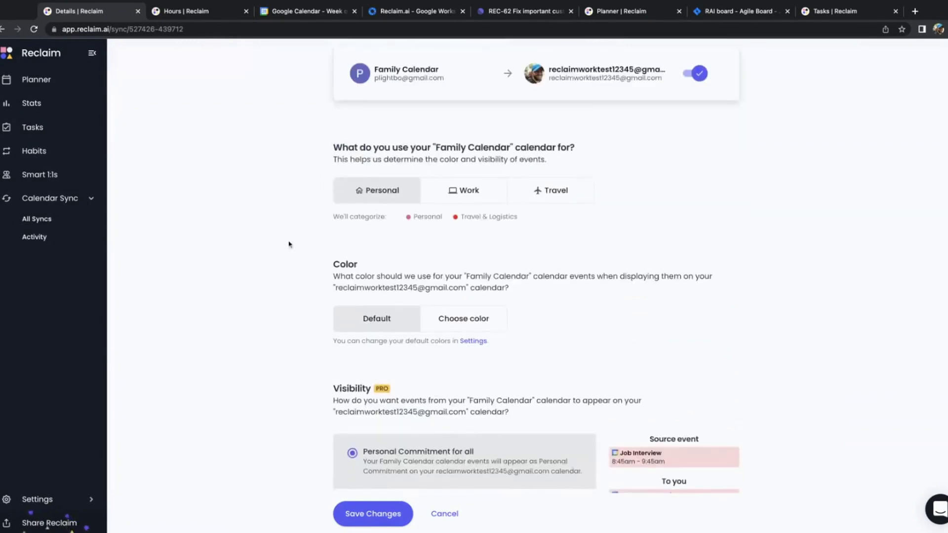
pyautogui.scroll(-3, 514, 256)
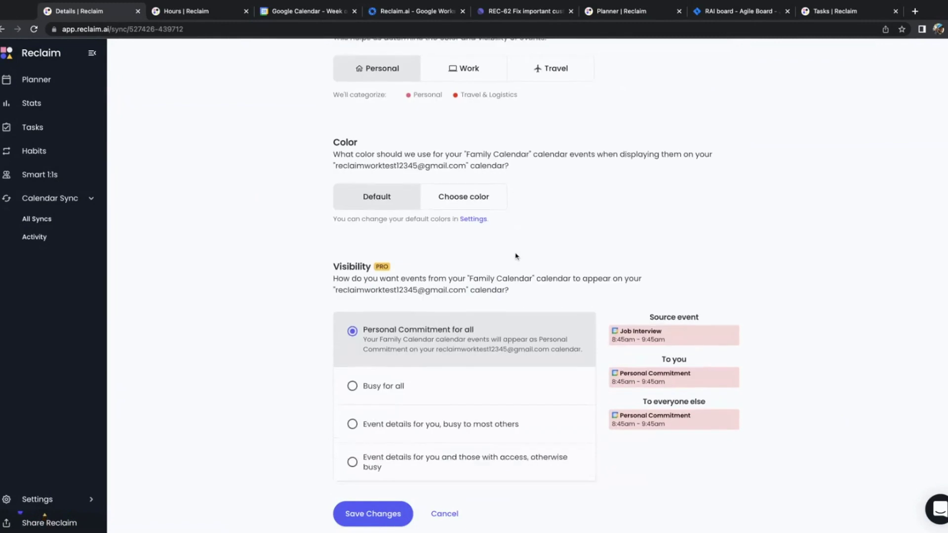
pyautogui.scroll(-1, 504, 335)
# Step: Preview the Work category for the Family Calendar sync and set it back to Personal
pyautogui.scroll(3, 501, 339)
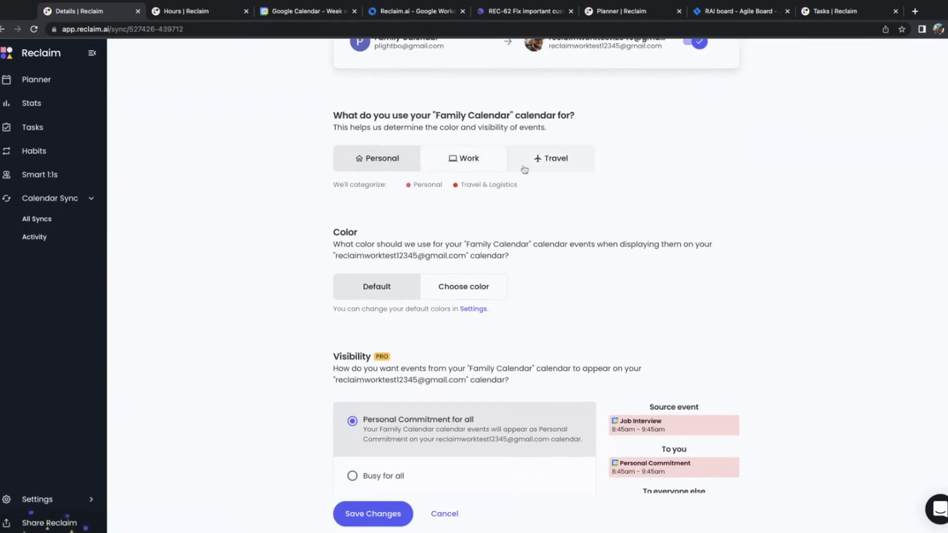
pyautogui.click(477, 167)
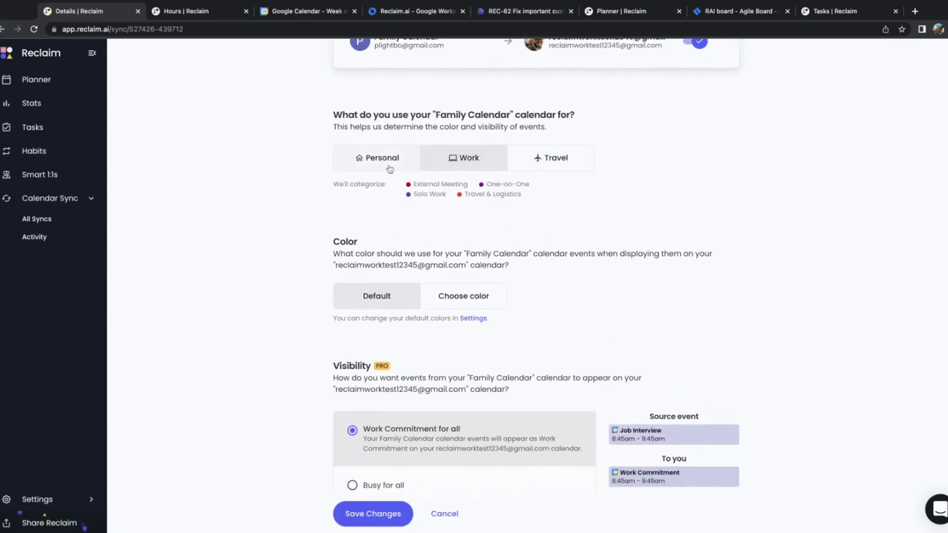
pyautogui.click(352, 151)
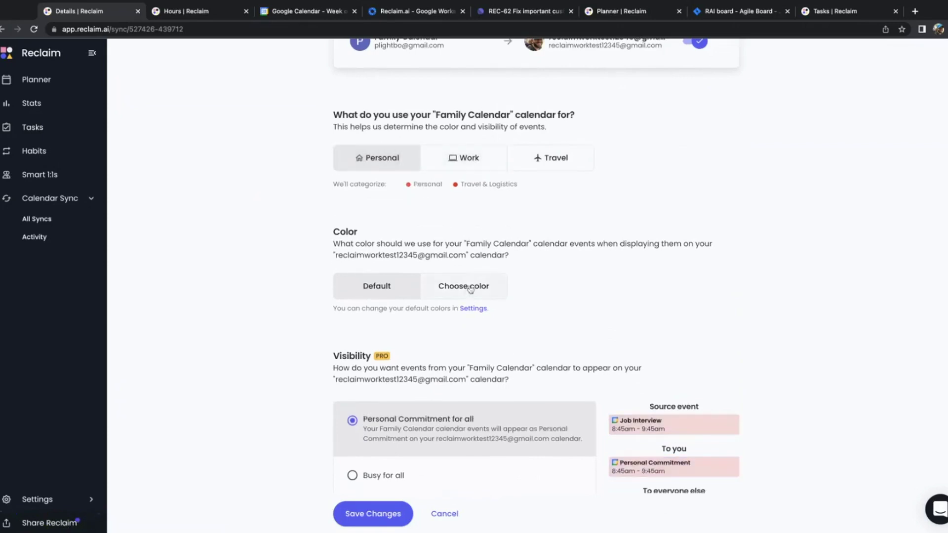
# Step: Preview each visibility option for the Family Calendar sync, from Busy for all to the event-details options, and restore Personal Commitment for all
pyautogui.scroll(-2, 493, 247)
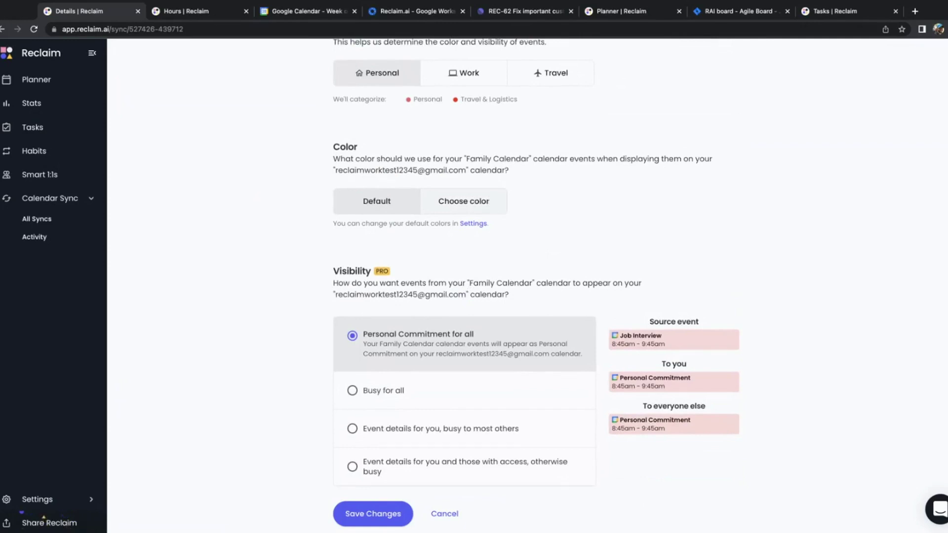
pyautogui.scroll(-5, 585, 222)
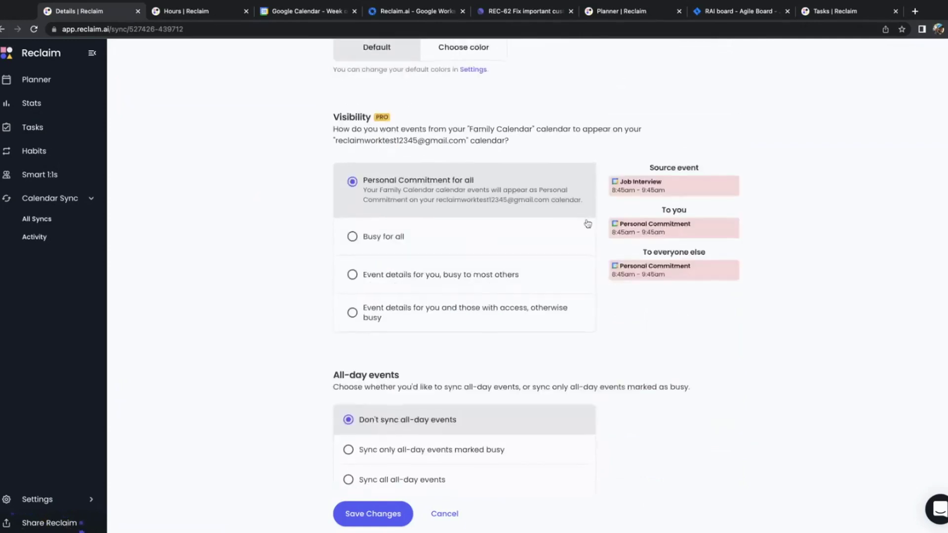
pyautogui.scroll(1, 581, 230)
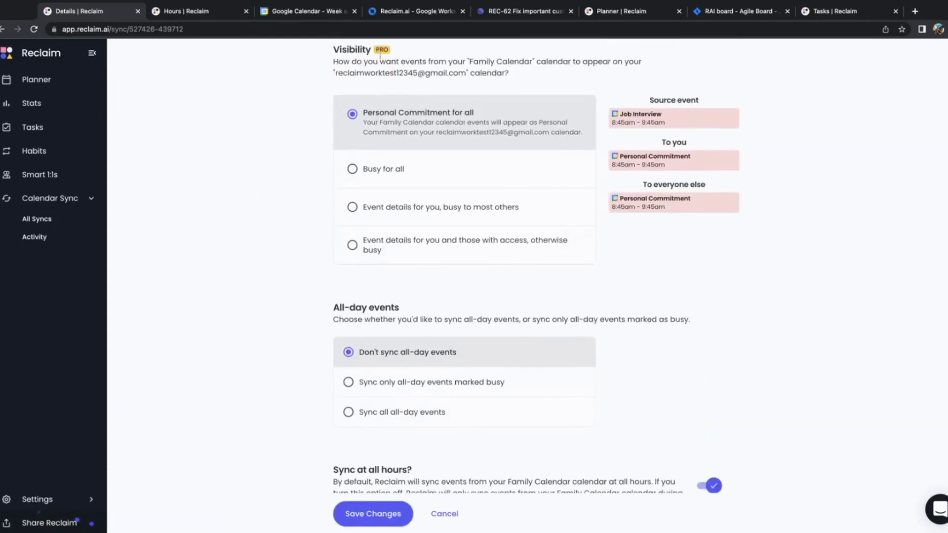
pyautogui.moveTo(333, 48); pyautogui.dragTo(435, 97)
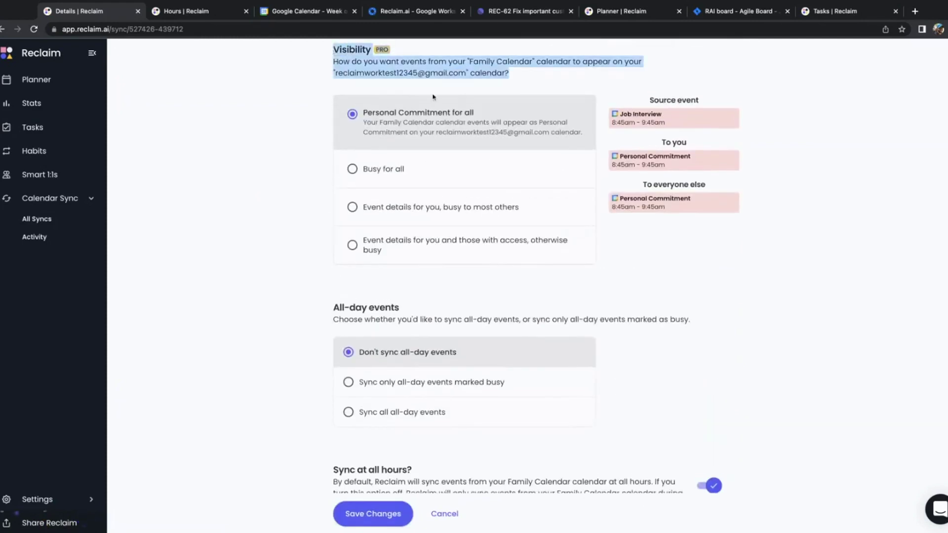
pyautogui.click(744, 61)
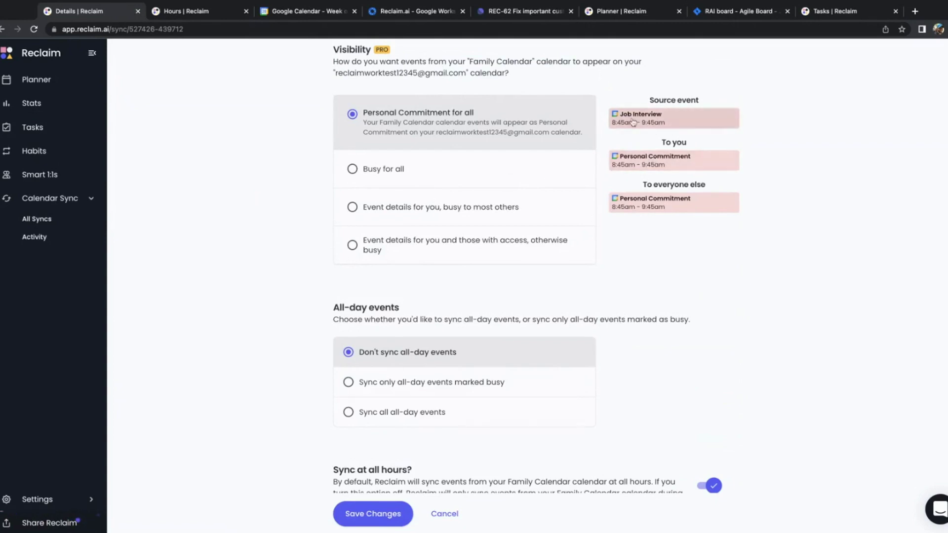
pyautogui.click(465, 176)
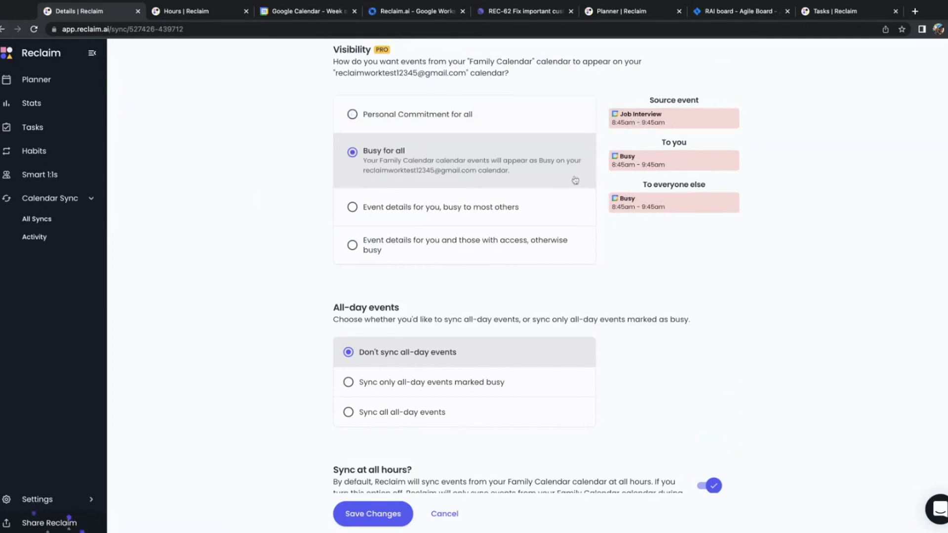
pyautogui.click(527, 204)
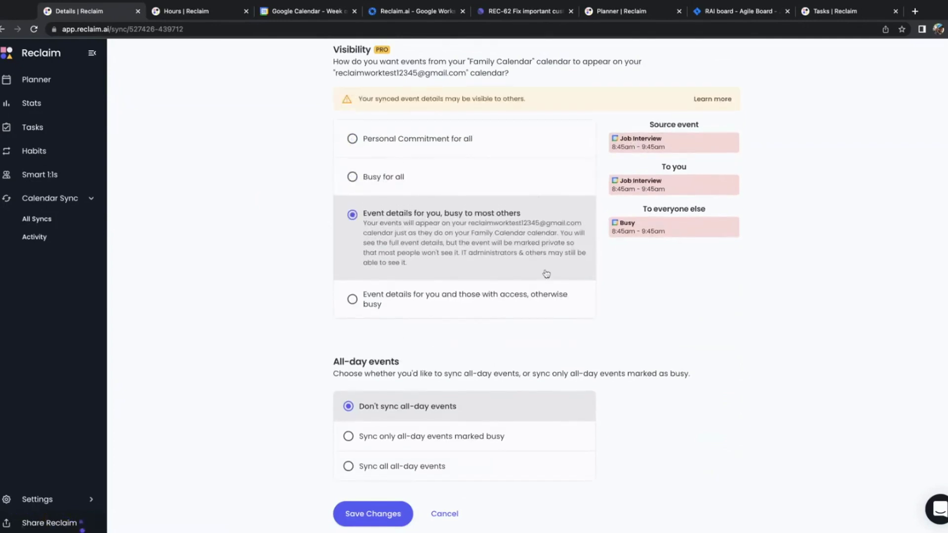
pyautogui.click(511, 304)
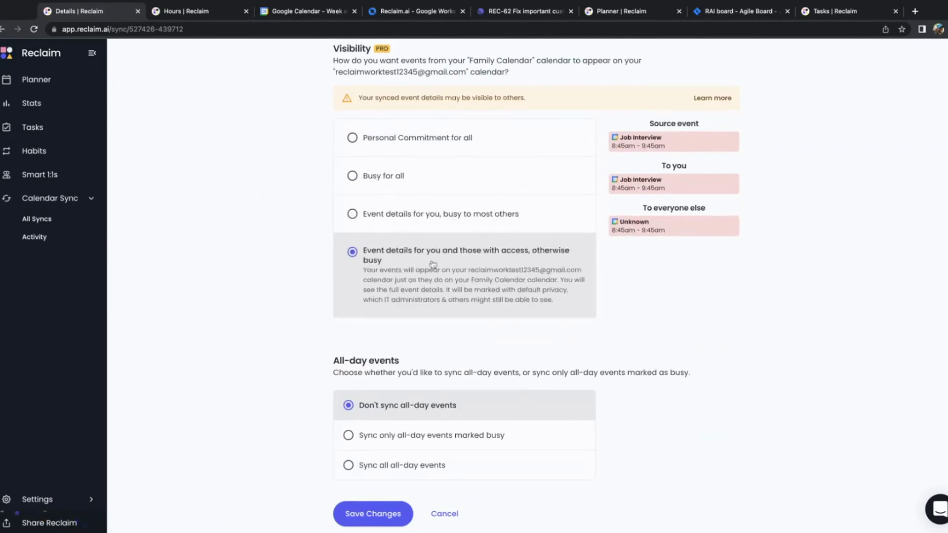
pyautogui.scroll(1, 603, 262)
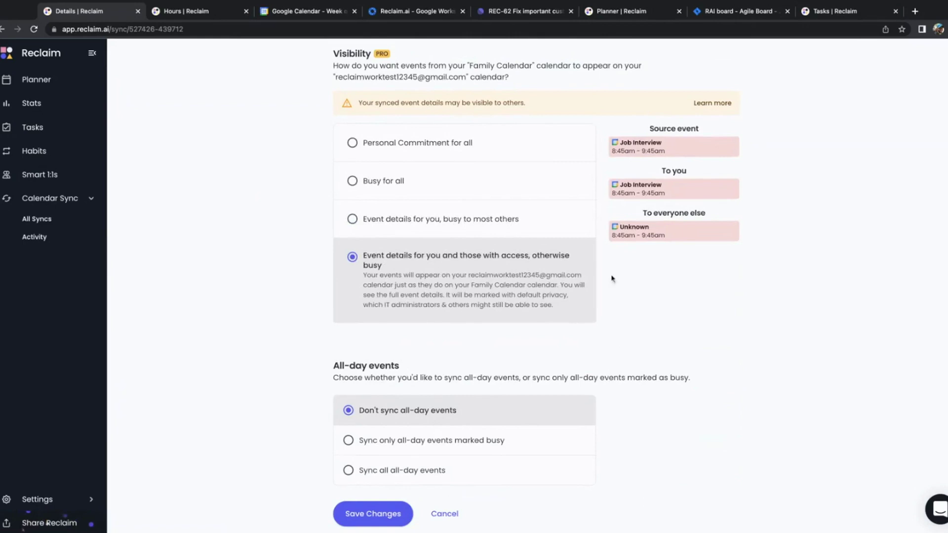
pyautogui.click(441, 142)
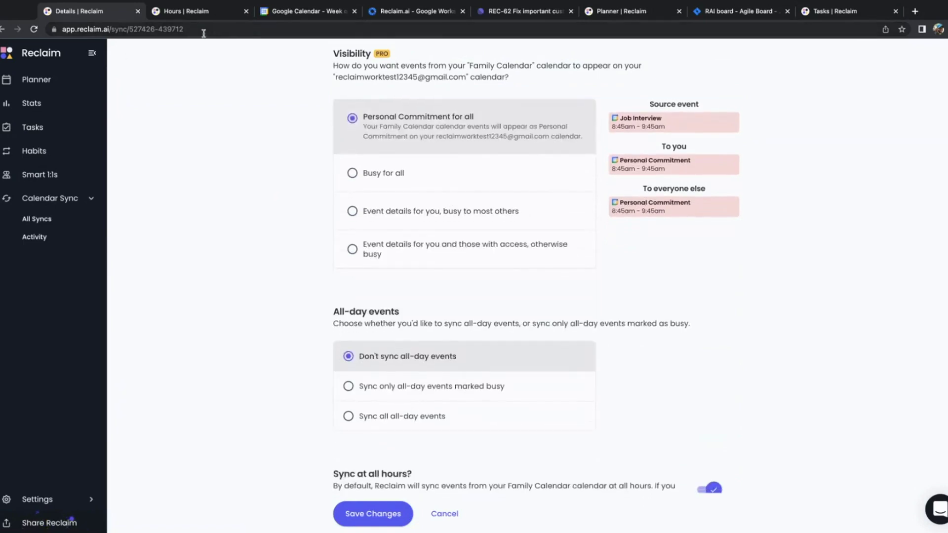
# Step: Switch to Google Calendar, examine the Friday, July 8 Personal Commitment event and its source details in the Reclaim add-on, and close it
pyautogui.click(330, 15)
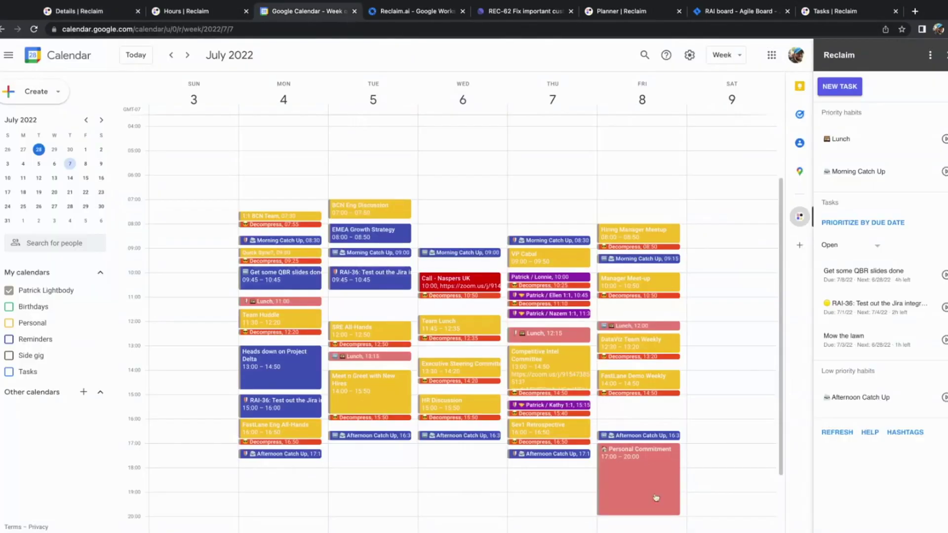
pyautogui.click(629, 483)
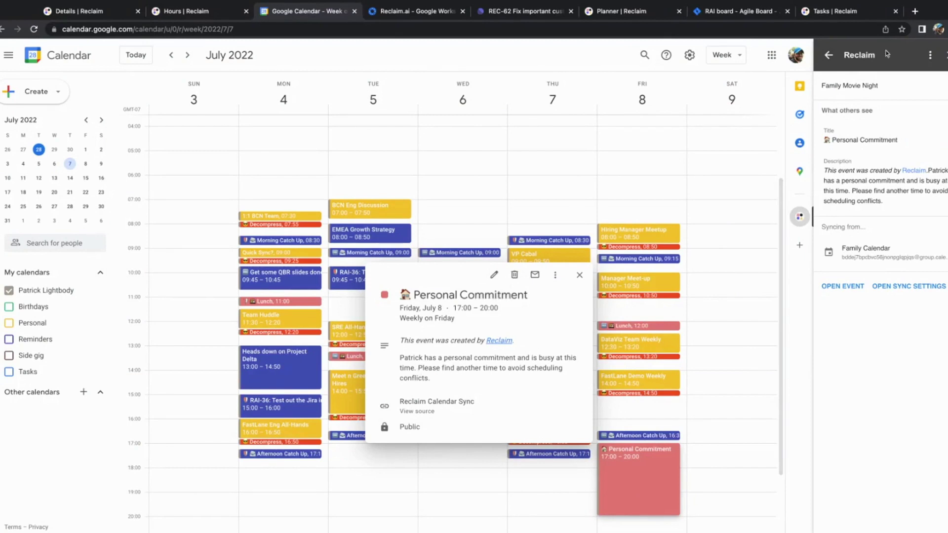
pyautogui.moveTo(820, 86); pyautogui.dragTo(872, 108)
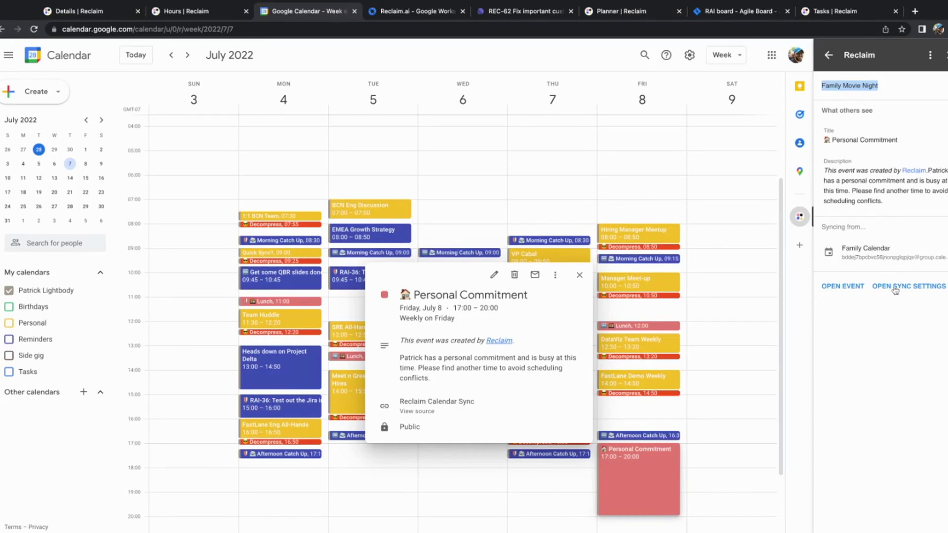
pyautogui.click(581, 275)
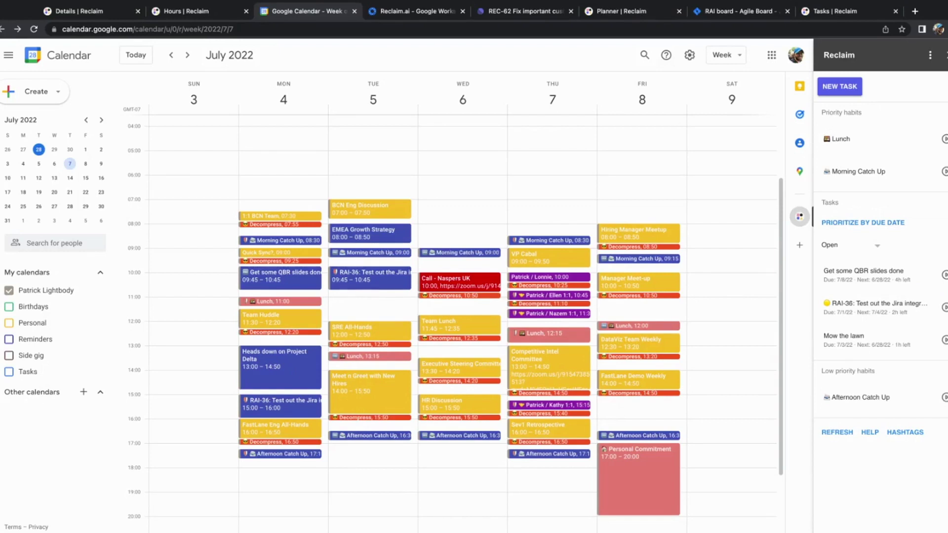
pyautogui.click(637, 474)
pyautogui.click(591, 185)
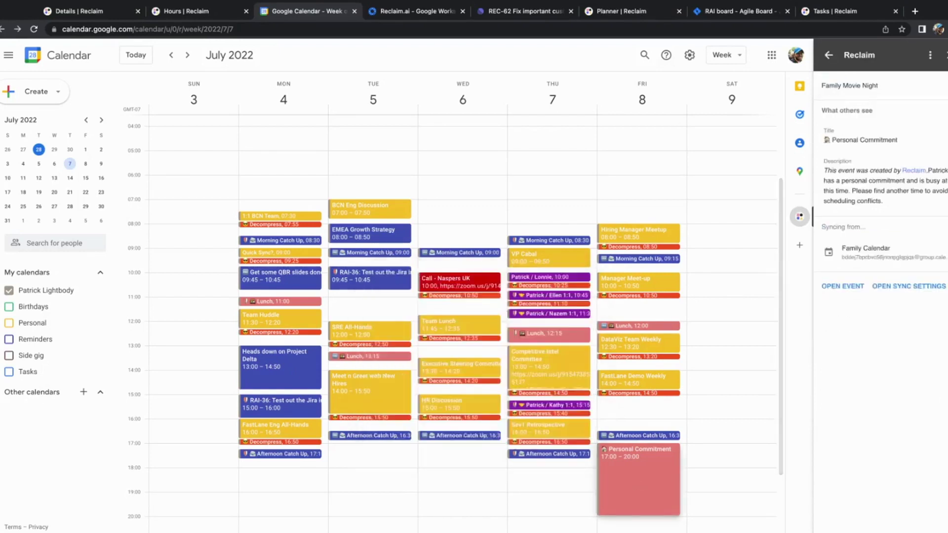
# Step: Switch back to Reclaim and open the general settings page with the default task settings
pyautogui.click(71, 15)
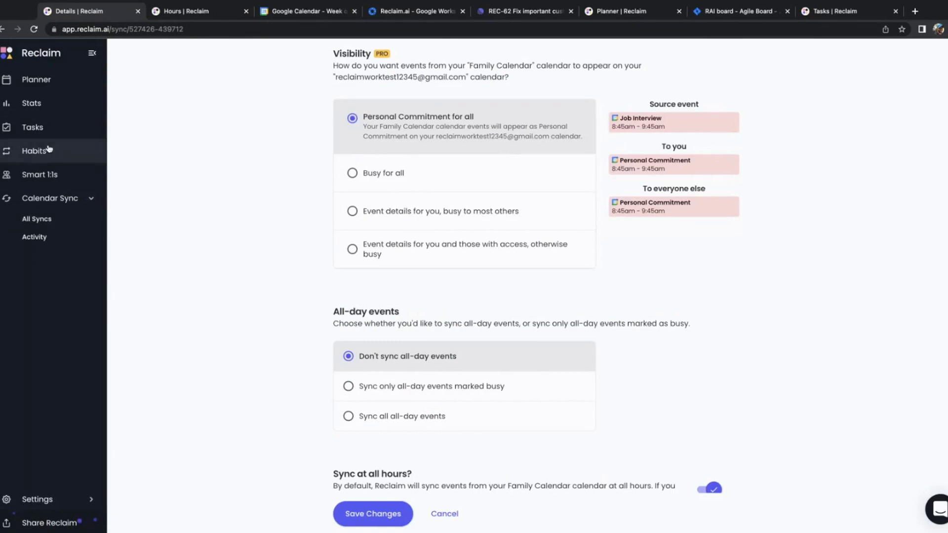
pyautogui.click(74, 499)
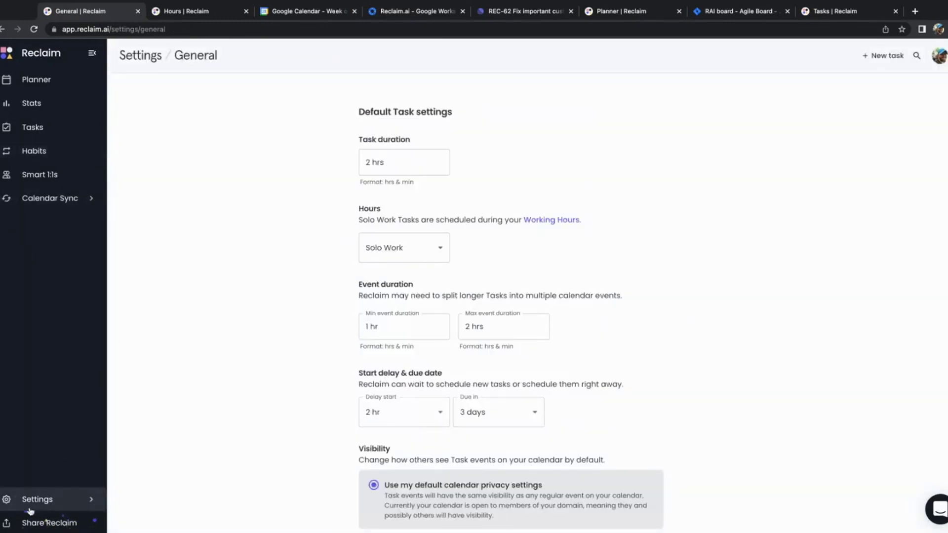
# Step: Examine the default task settings, compare them with the values prefilled in a new task form, and dismiss the form
pyautogui.click(91, 500)
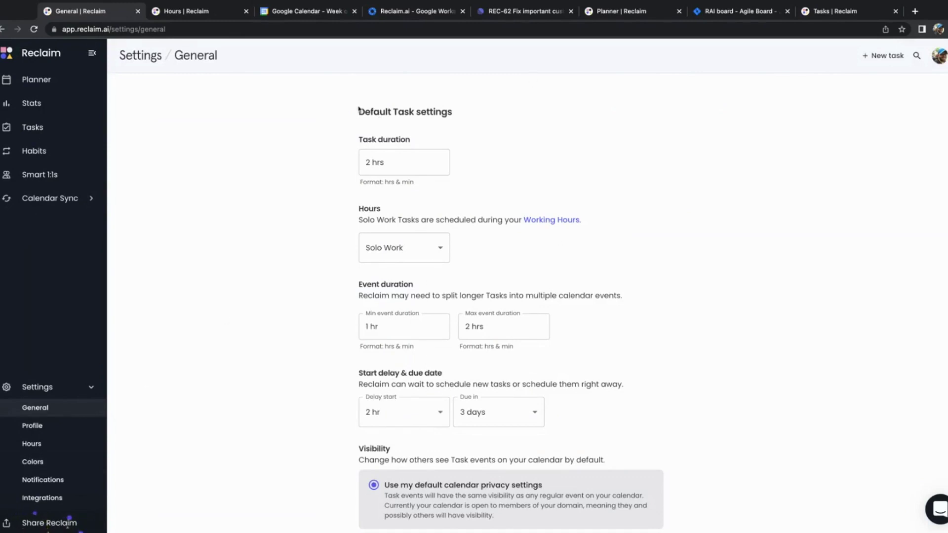
pyautogui.scroll(-3, 671, 165)
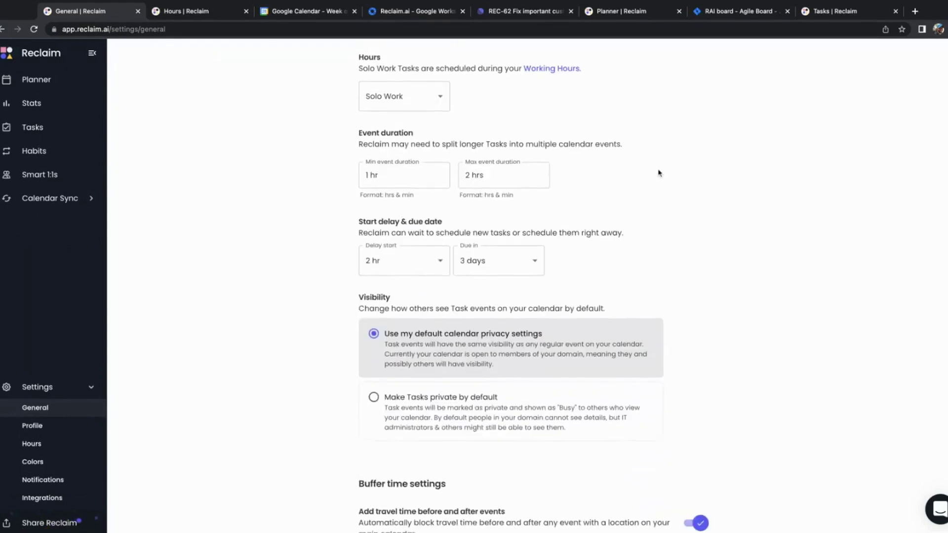
pyautogui.scroll(3, 658, 174)
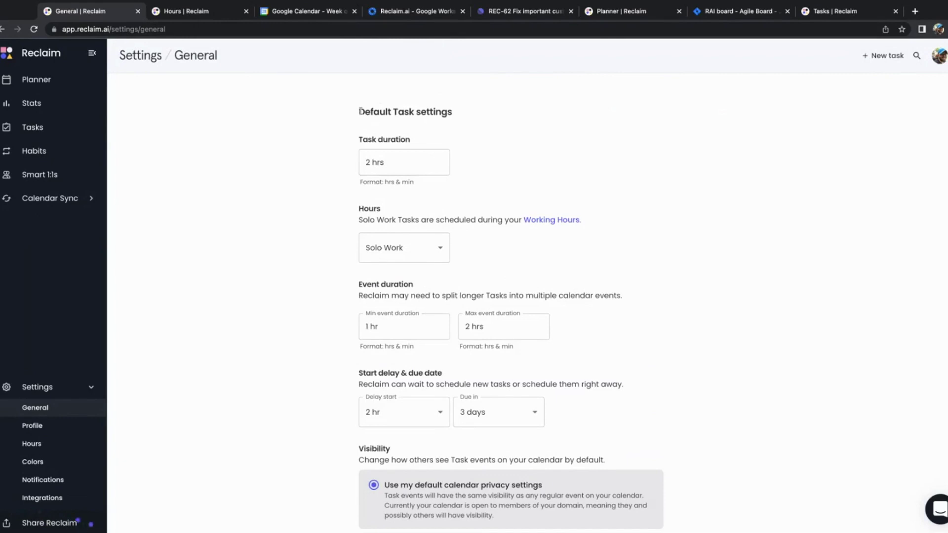
pyautogui.scroll(-3, 448, 180)
pyautogui.scroll(2, 478, 150)
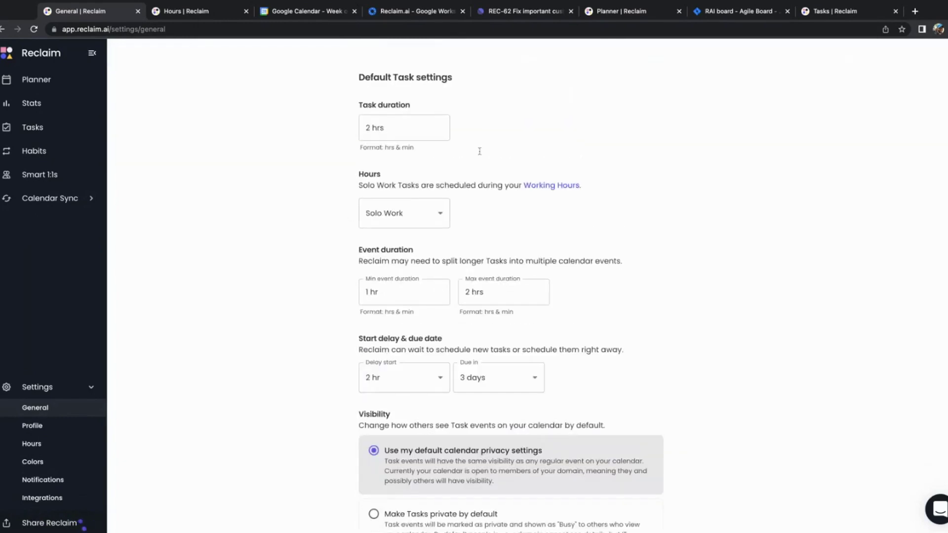
pyautogui.scroll(1, 839, 148)
pyautogui.press('q')
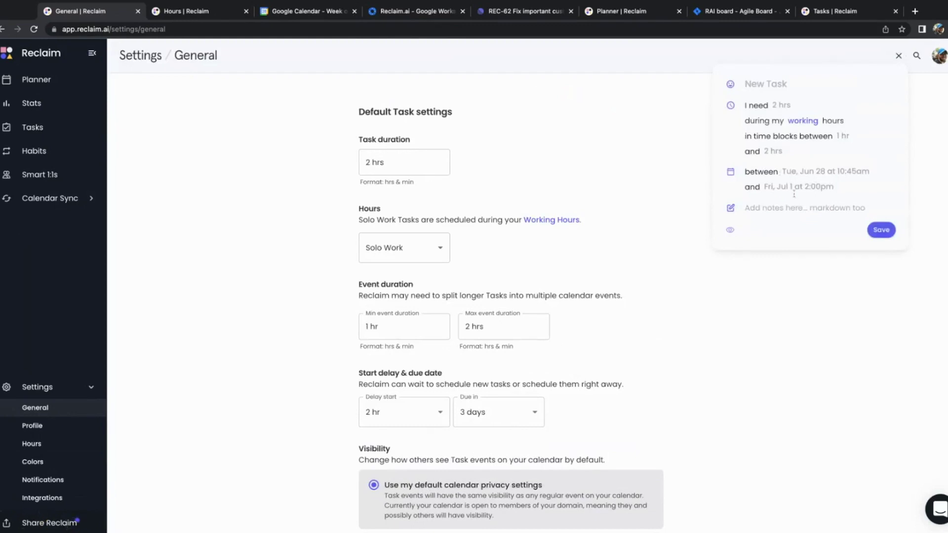
pyautogui.click(939, 225)
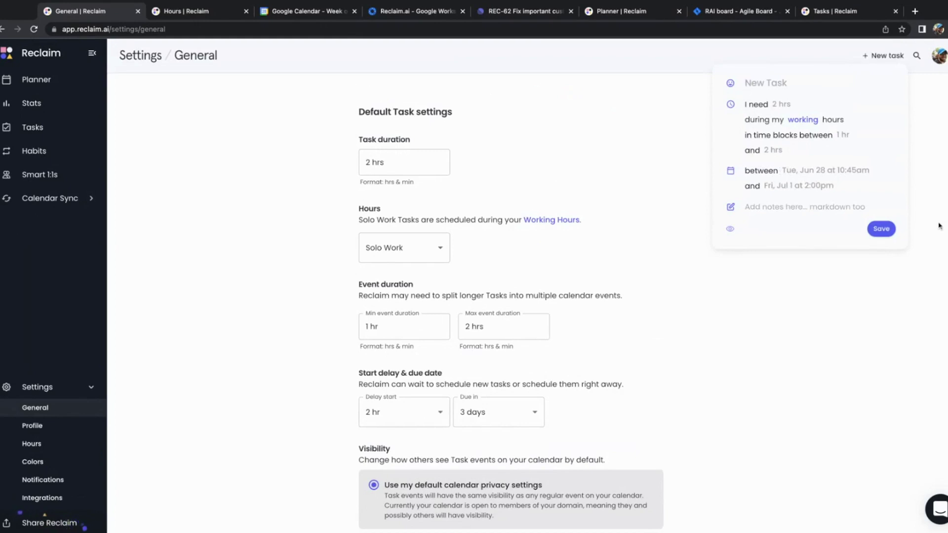
# Step: Review the default task visibility options and the buffer time settings for travel and decompression on the general settings page
pyautogui.scroll(-5, 427, 261)
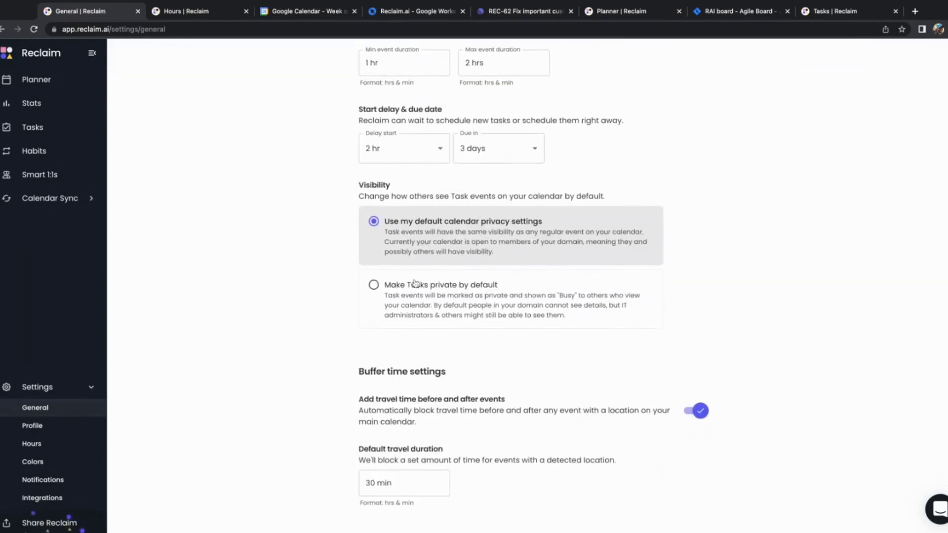
pyautogui.scroll(-2, 482, 267)
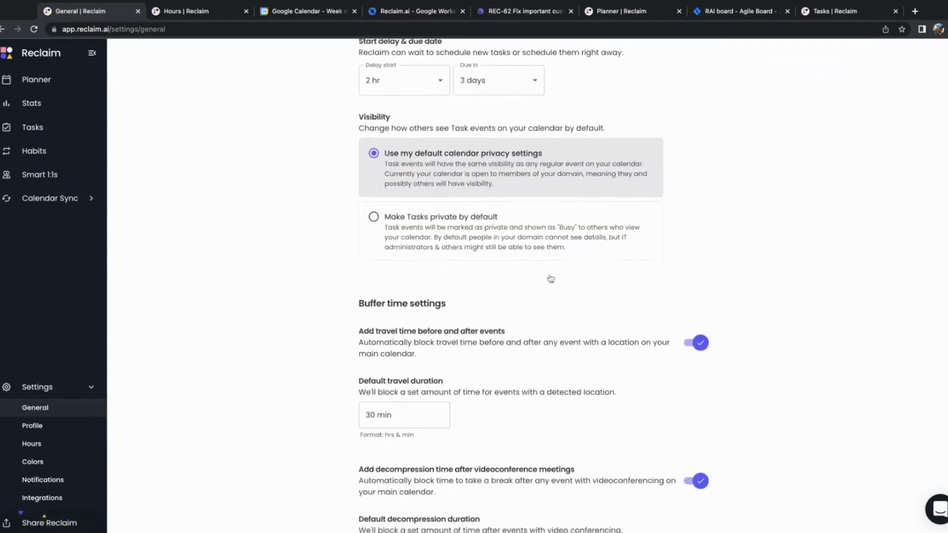
pyautogui.scroll(-5, 550, 277)
pyautogui.scroll(1, 493, 240)
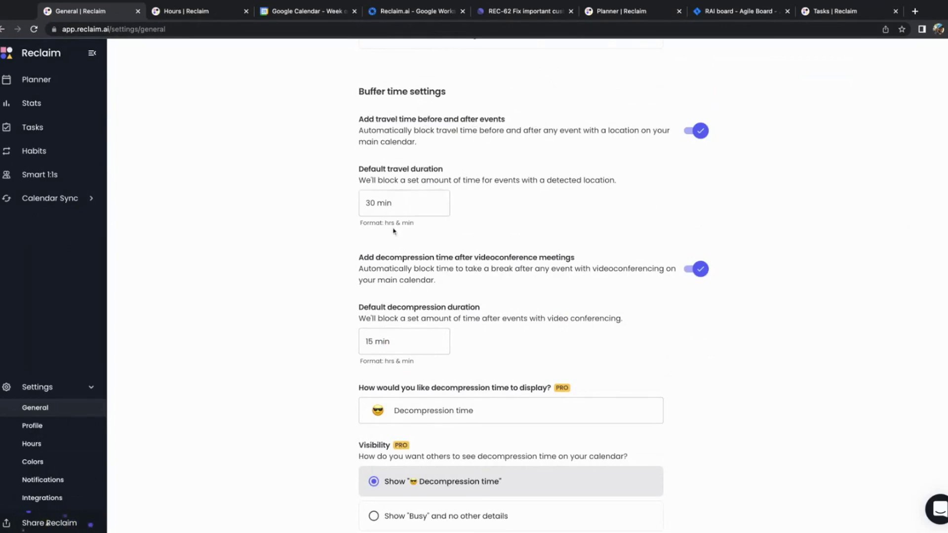
pyautogui.scroll(-2, 465, 283)
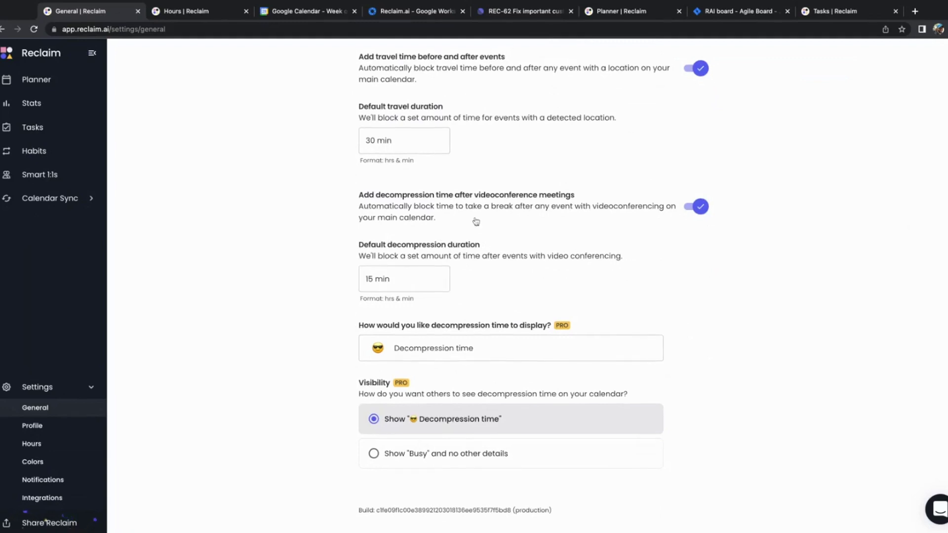
pyautogui.scroll(-1, 474, 207)
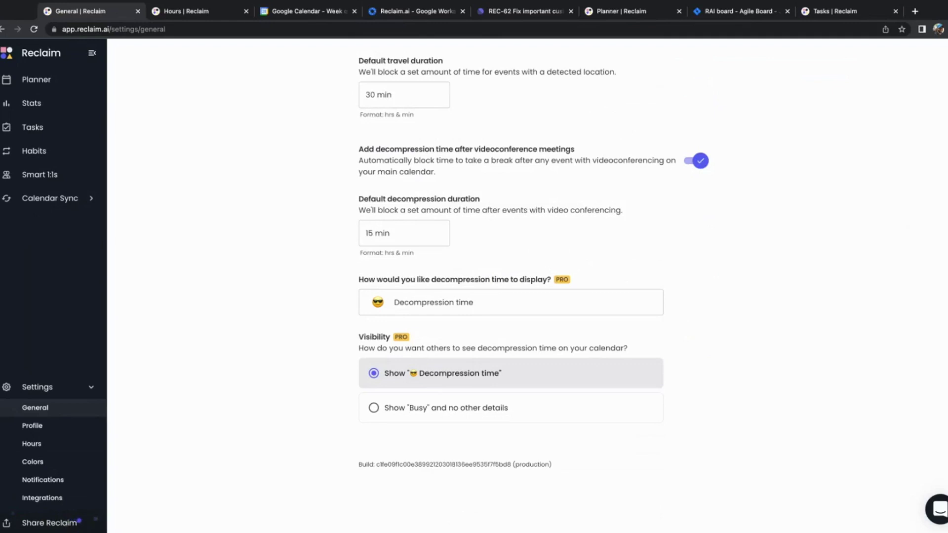
# Step: View the profile page, then open the Hours settings with the working hours schedule
pyautogui.click(42, 426)
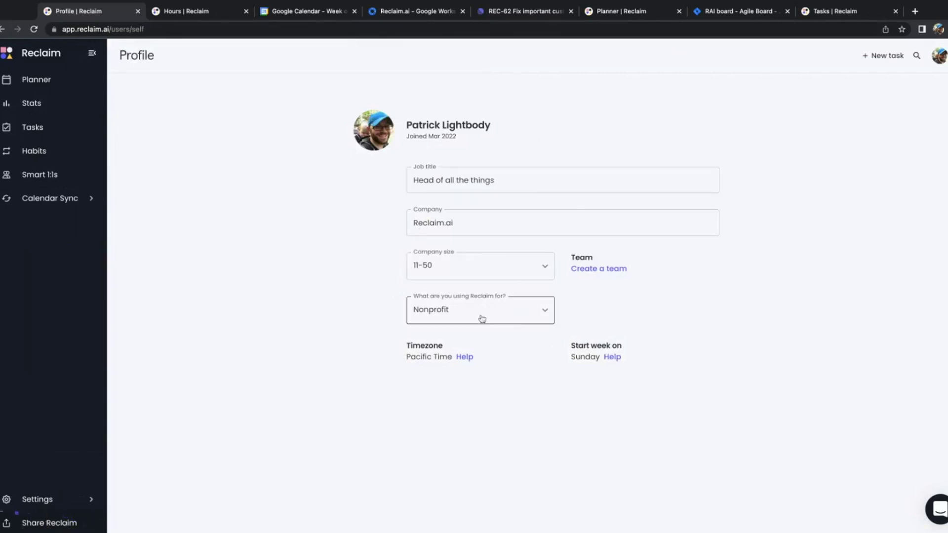
pyautogui.click(89, 501)
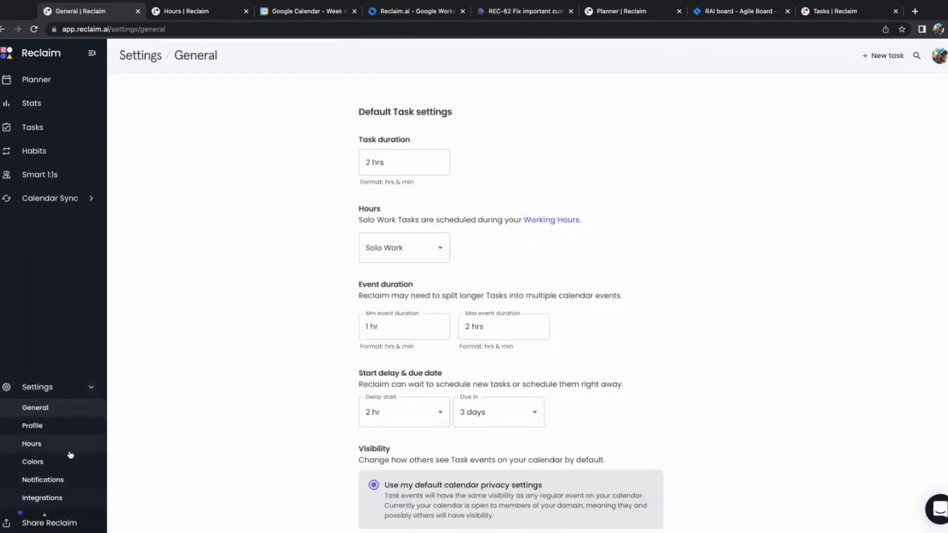
pyautogui.click(58, 443)
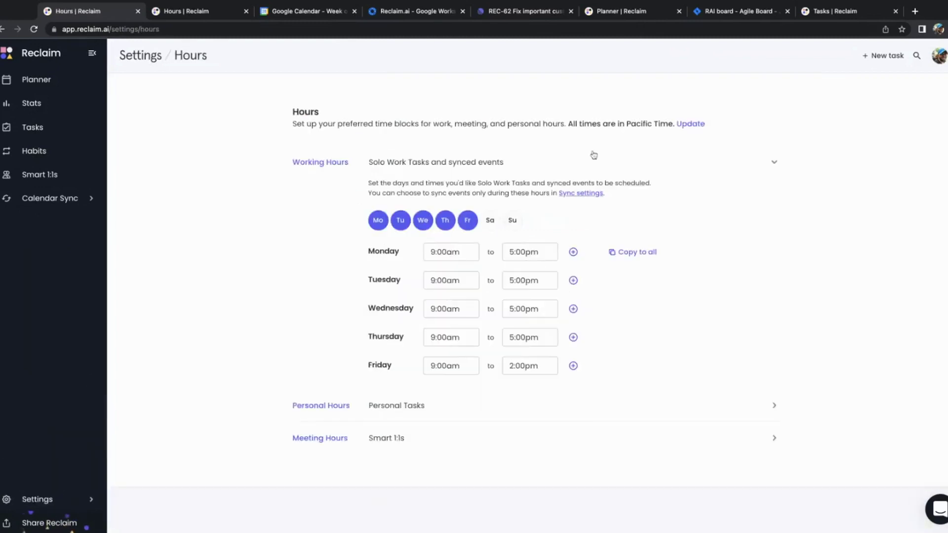
# Step: Open the Colors settings with the Travel & Logistics color choices, and compare the category colors with the events in Google Calendar before returning
pyautogui.click(61, 502)
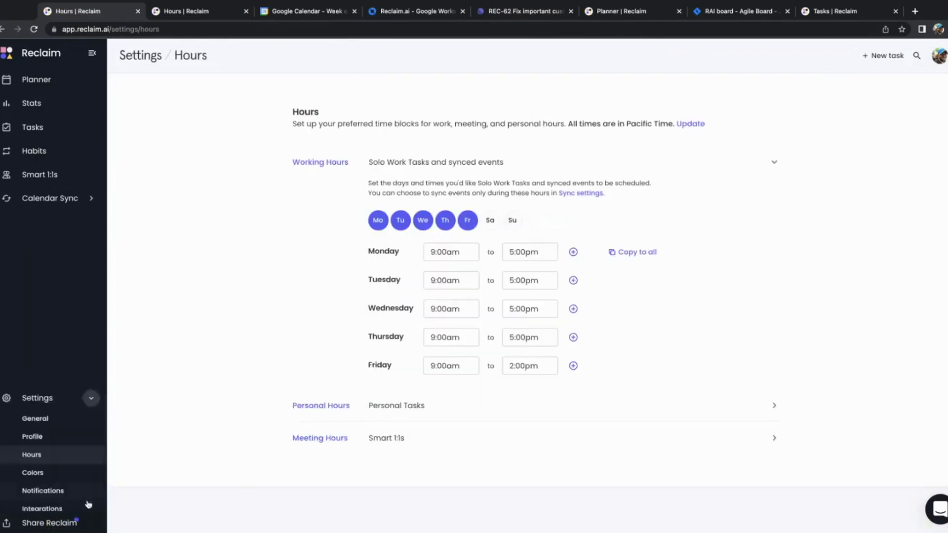
pyautogui.click(62, 461)
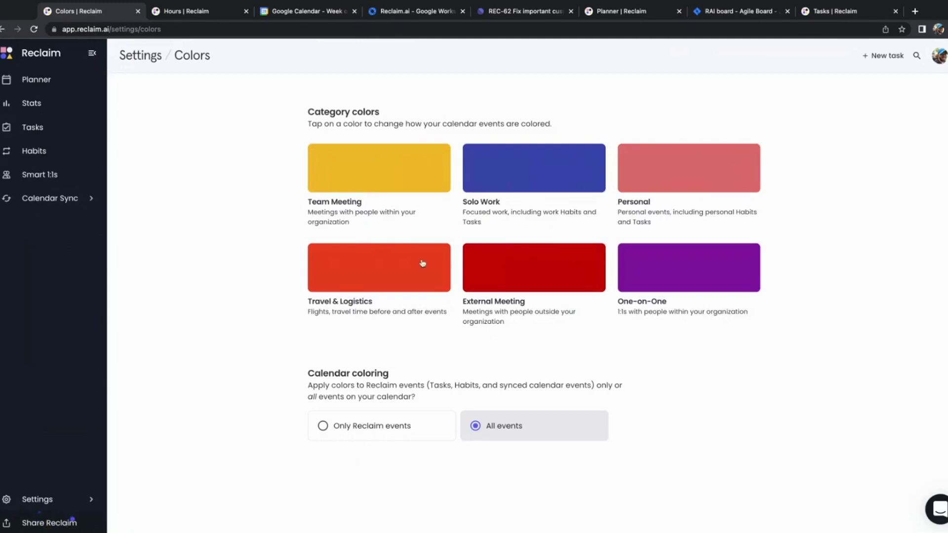
pyautogui.scroll(-1, 523, 341)
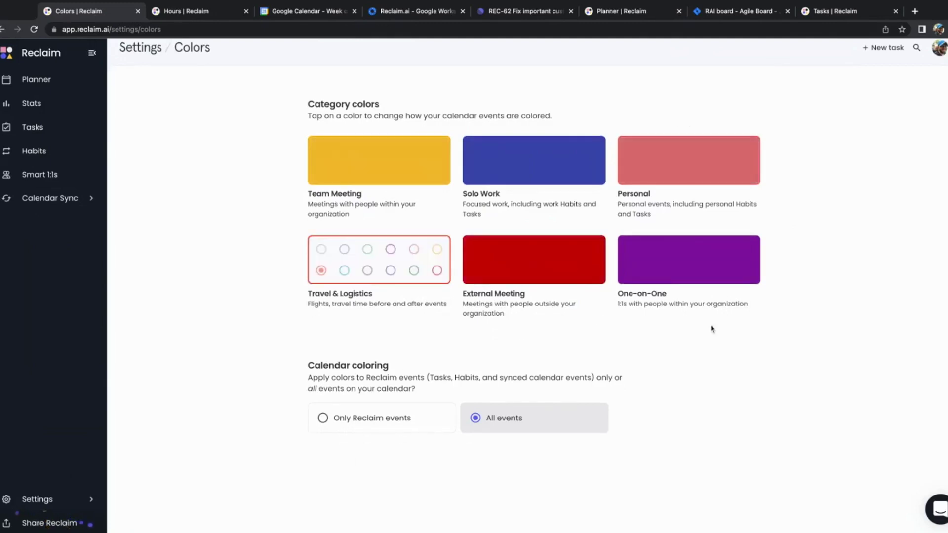
pyautogui.click(266, 7)
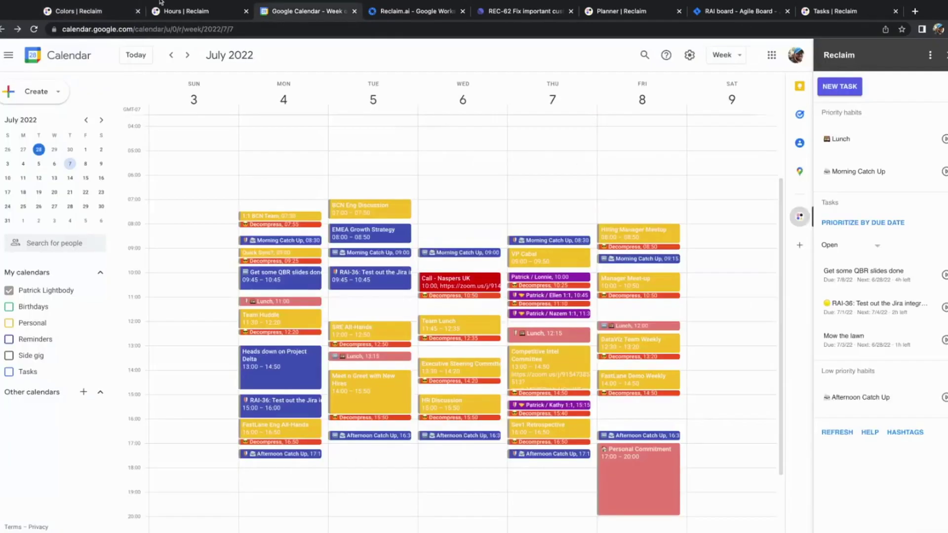
pyautogui.click(95, 10)
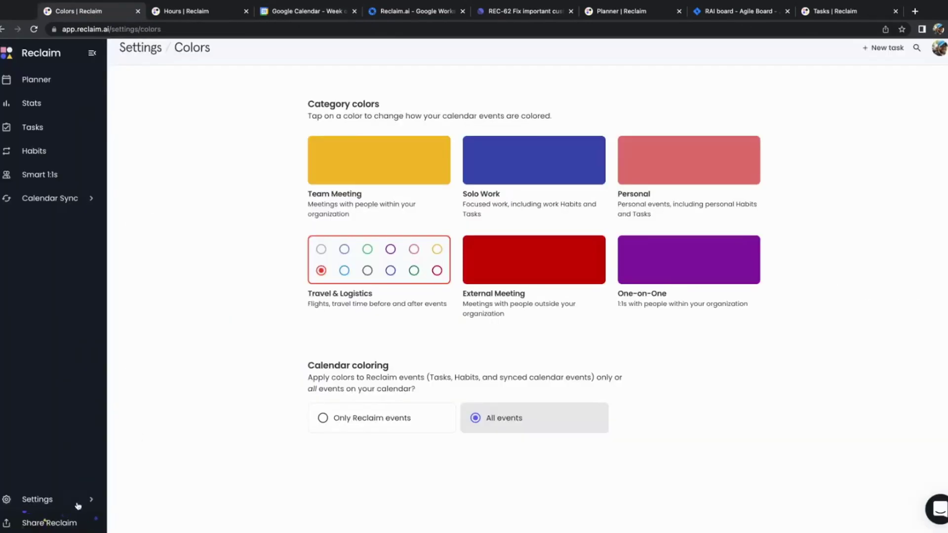
# Step: Leave the settings pages and open the Smart 1:1s overview
pyautogui.click(81, 502)
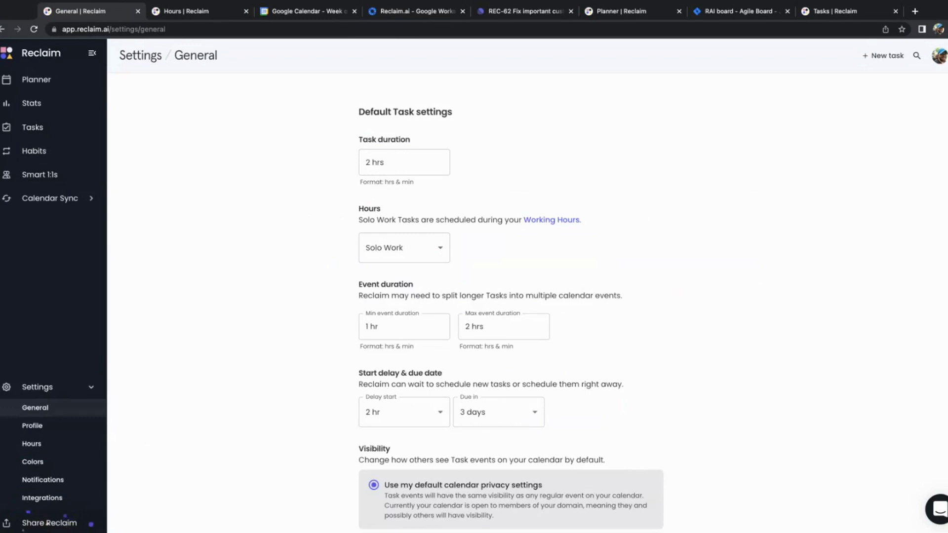
pyautogui.click(76, 181)
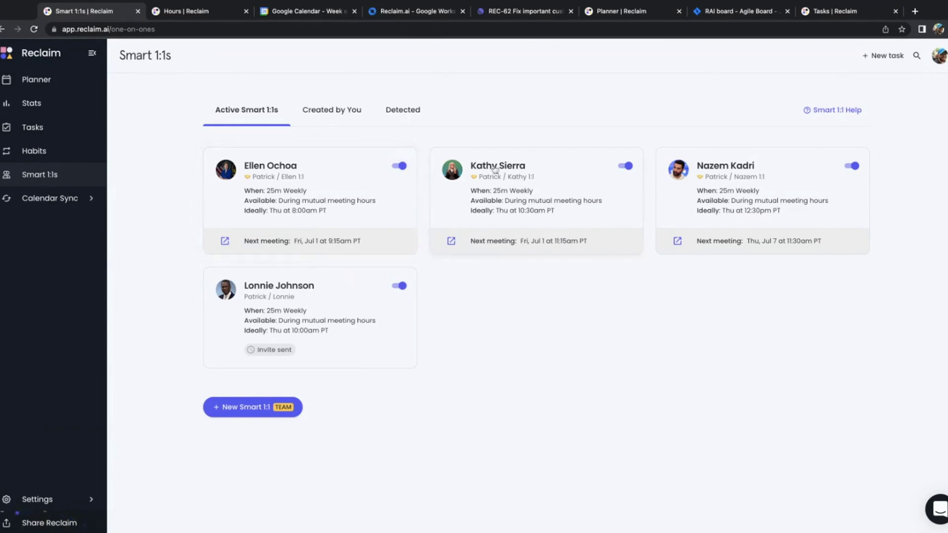
# Step: Open help.reclaim.ai in a new tab, search for "todoist", and open the Todoist integration overview article
pyautogui.click(914, 12)
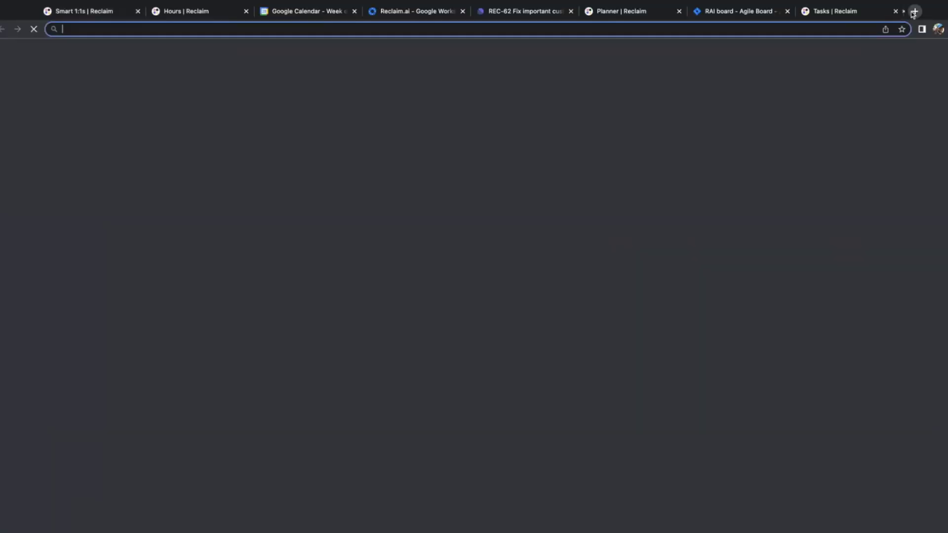
pyautogui.write('help')
pyautogui.press('Return')
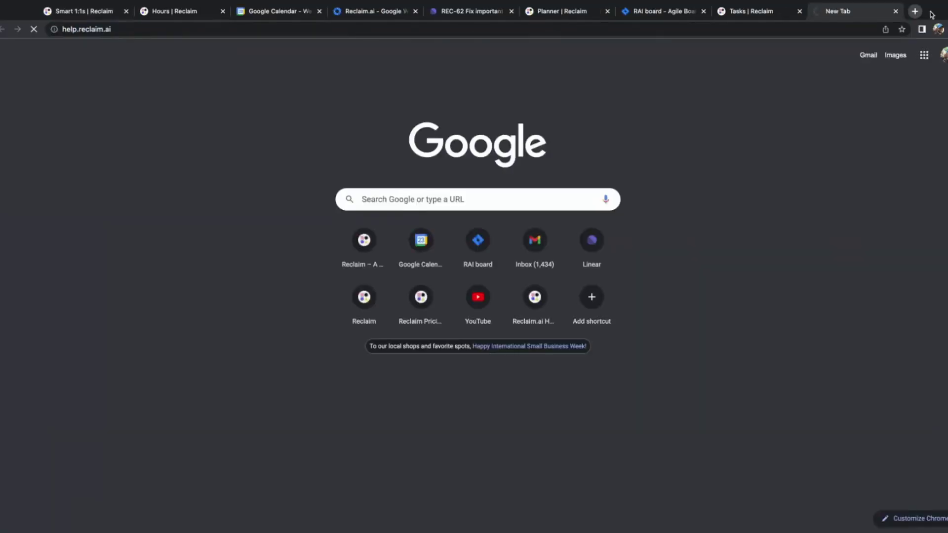
pyautogui.write('todoist')
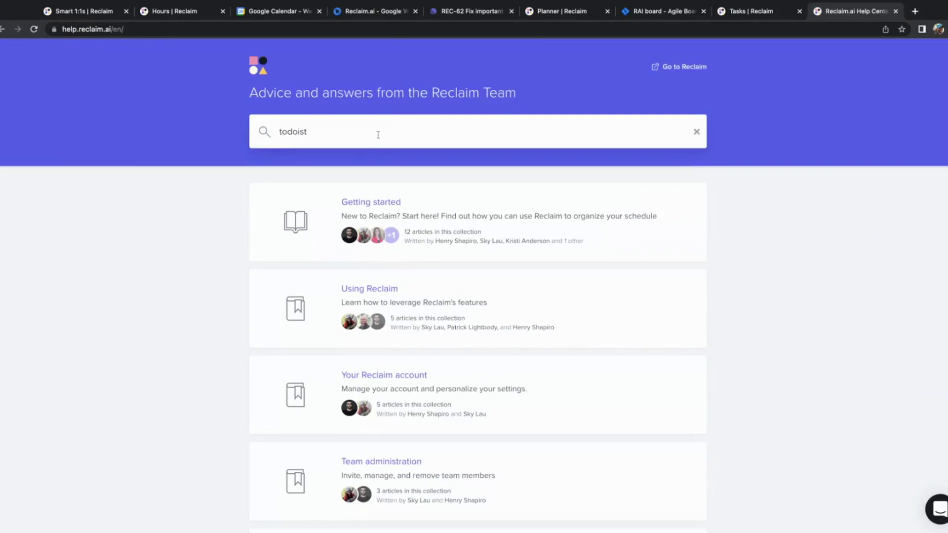
pyautogui.press('Return')
pyautogui.click(349, 239)
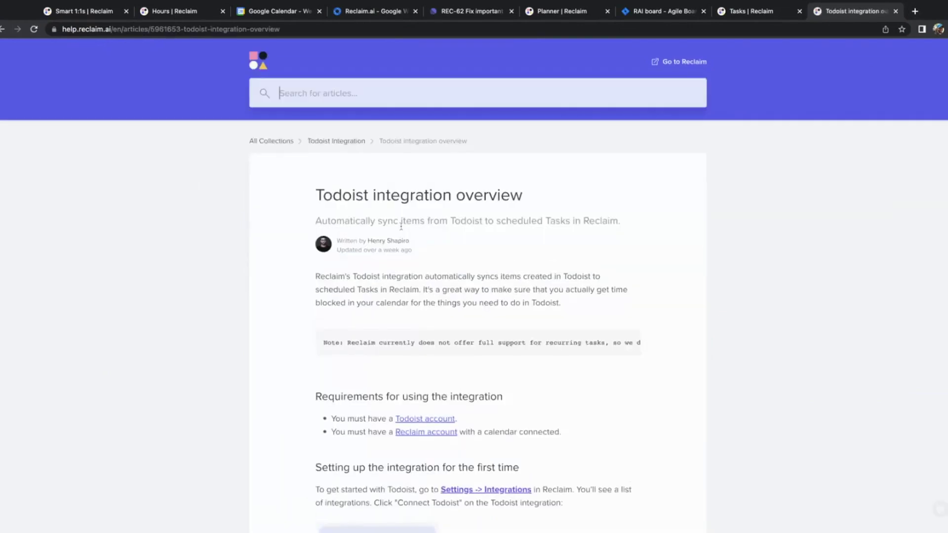
# Step: Read the Todoist article's requirements, first-time setup, integration settings, and the section on how Reclaim tasks display in synced items
pyautogui.scroll(-2, 399, 228)
pyautogui.scroll(-3, 399, 229)
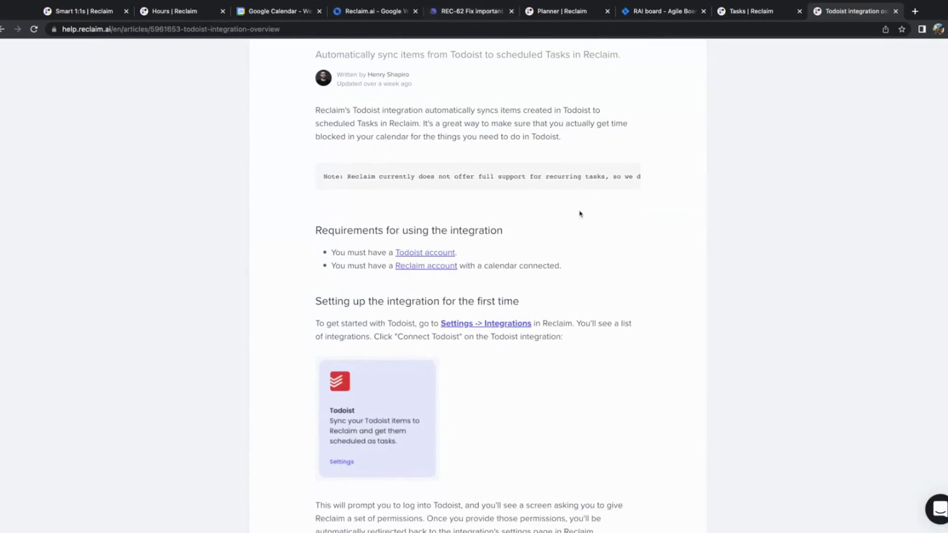
pyautogui.scroll(-3, 580, 214)
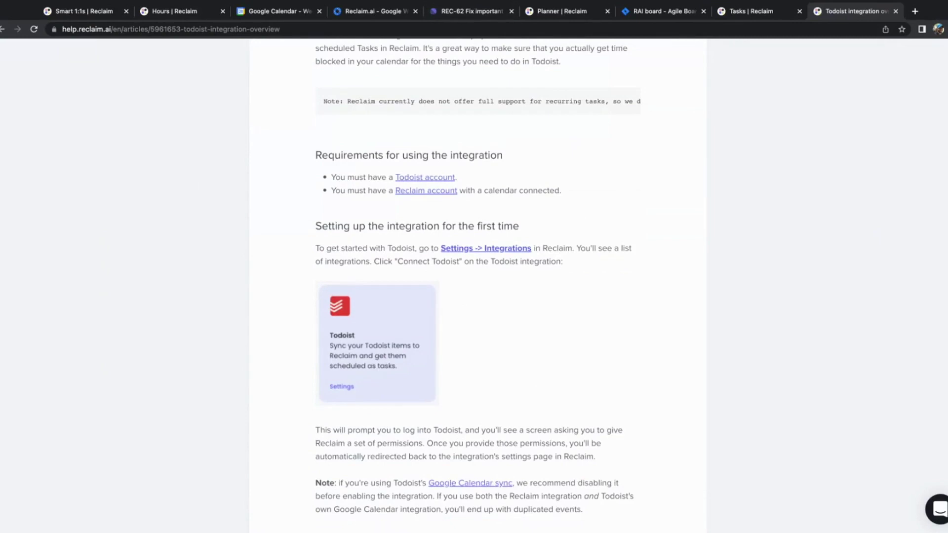
pyautogui.scroll(-3, 478, 277)
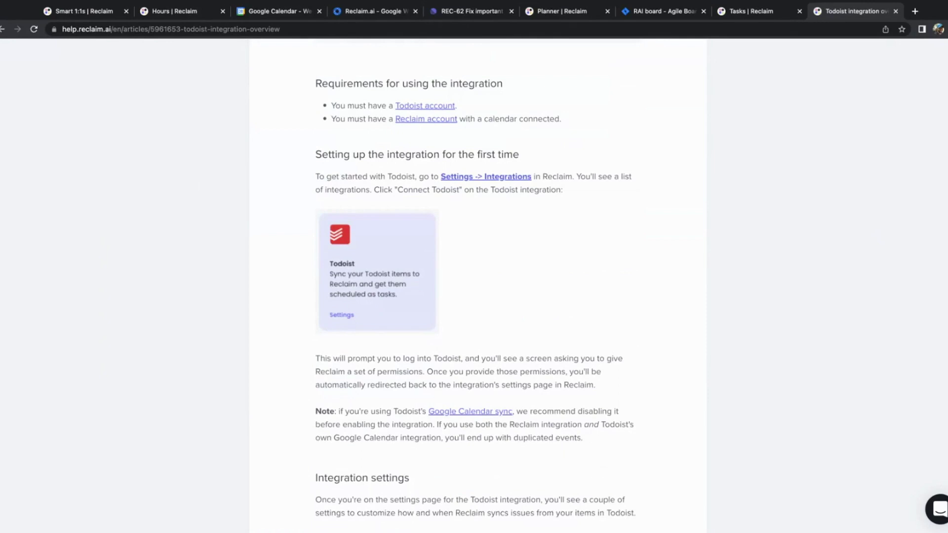
pyautogui.scroll(-20, 541, 244)
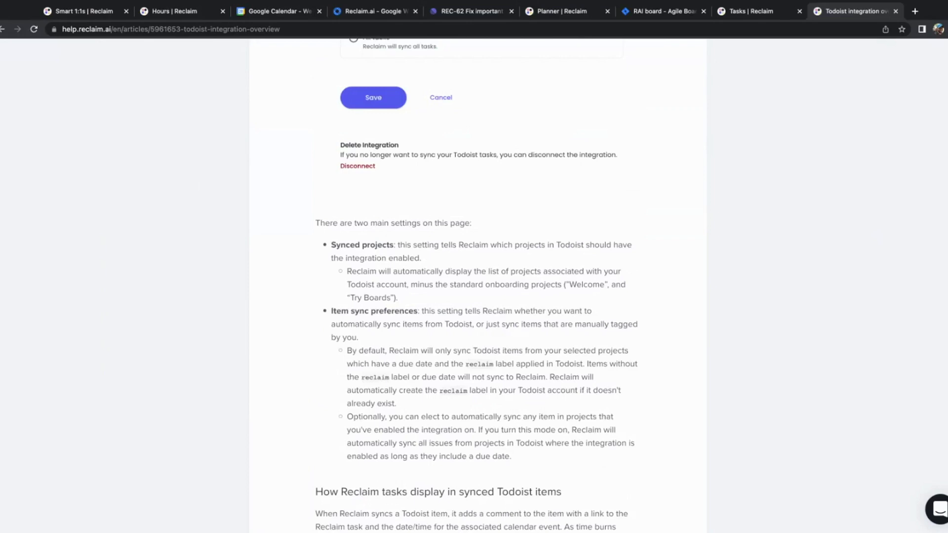
pyautogui.scroll(5, 474, 286)
pyautogui.scroll(-8, 474, 286)
pyautogui.scroll(-5, 452, 278)
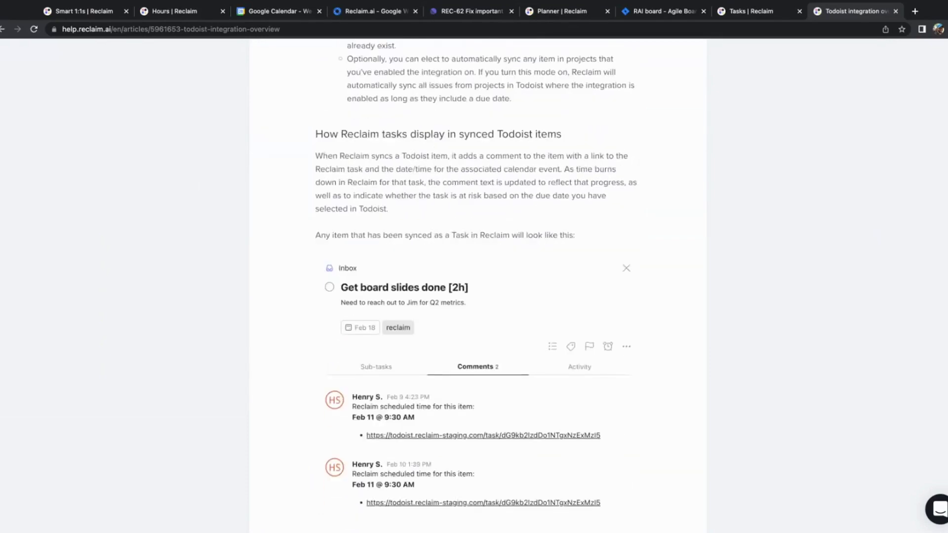
pyautogui.scroll(-2, 451, 278)
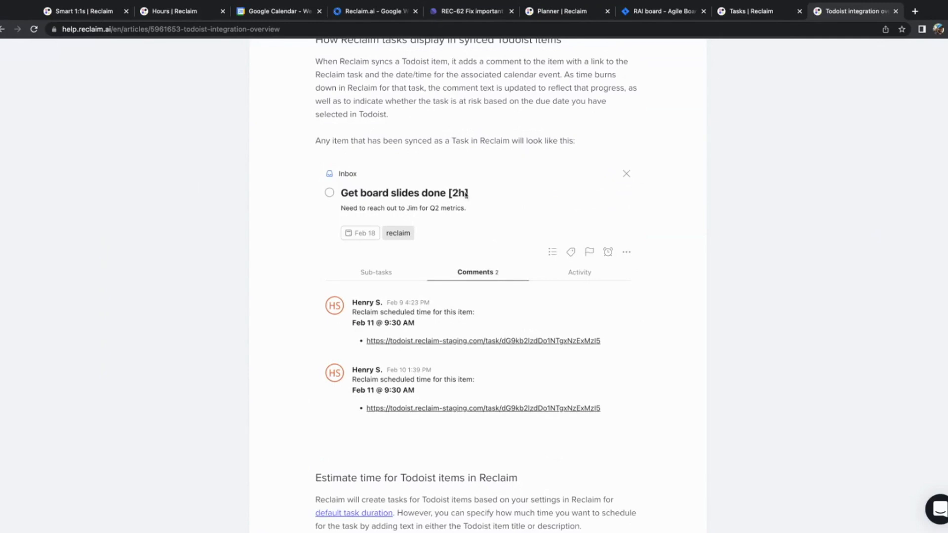
# Step: Go back to the article's integration settings illustration and examine the project selection and the Reclaim label versus all tasks options
pyautogui.scroll(15, 465, 196)
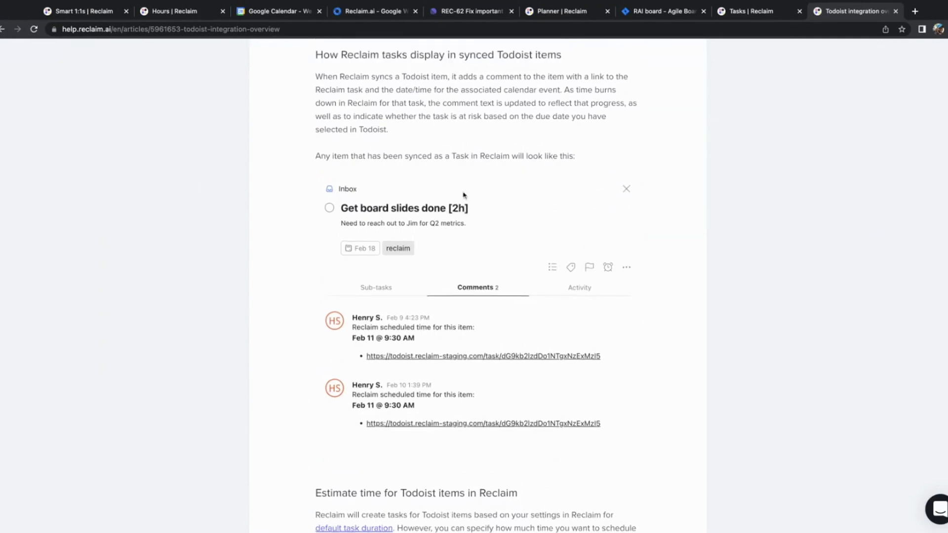
pyautogui.scroll(5, 355, 309)
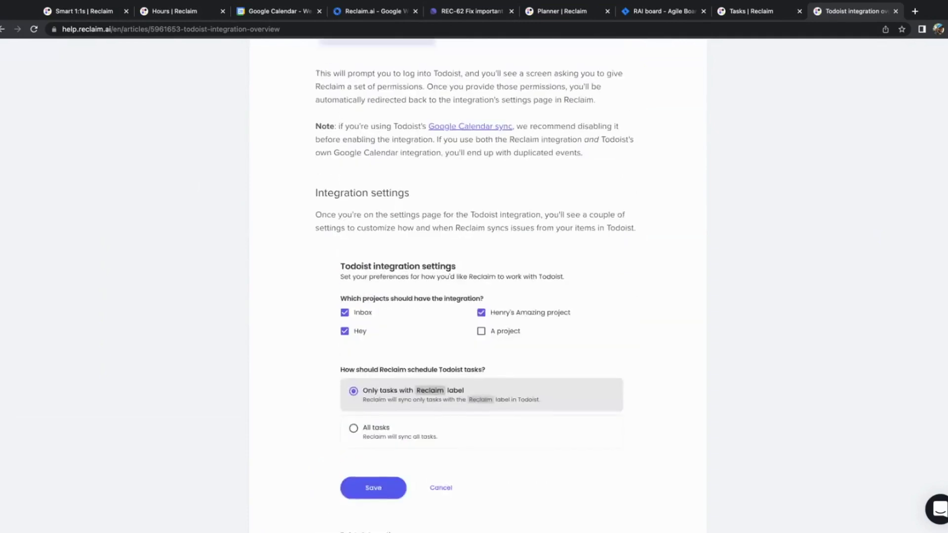
pyautogui.scroll(-4, 429, 262)
pyautogui.scroll(-4, 427, 261)
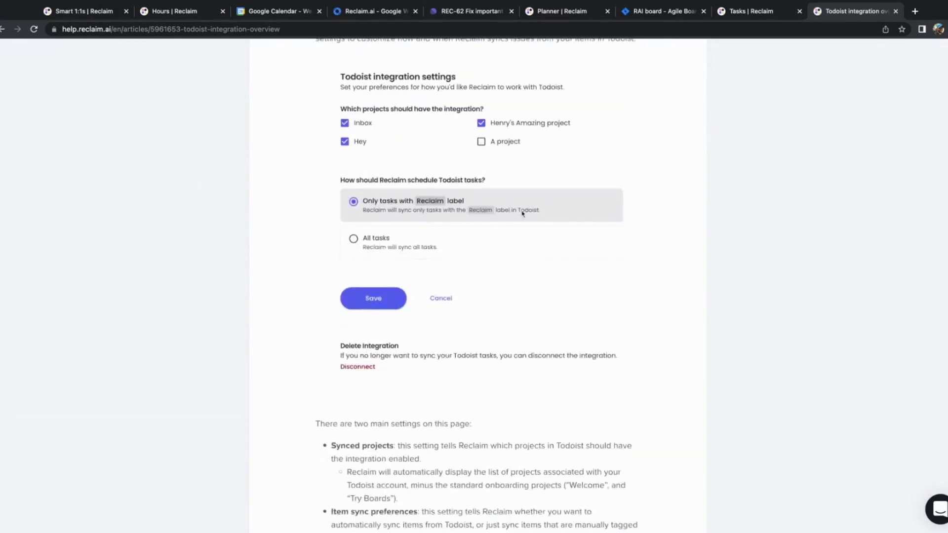
pyautogui.scroll(1, 433, 219)
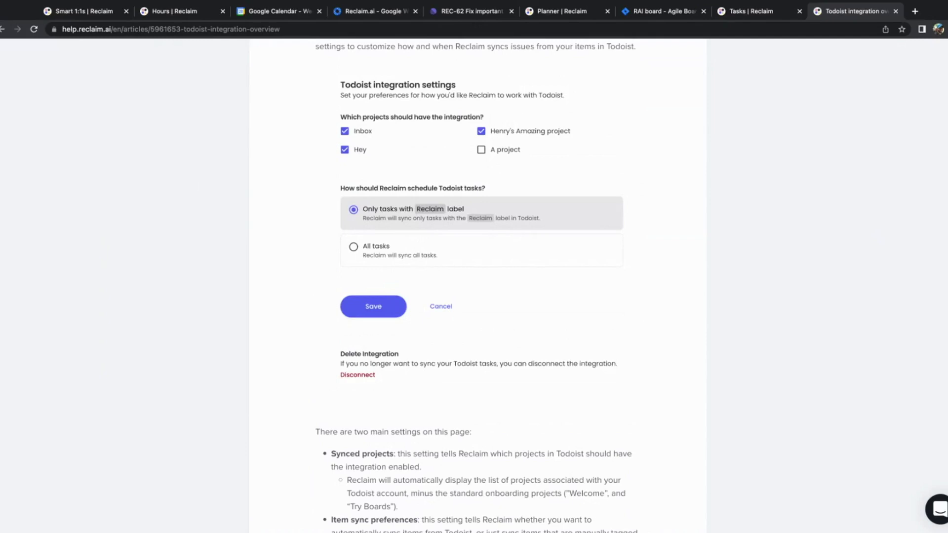
# Step: Read the Todoist article's section on estimating time for items with durations in square brackets
pyautogui.scroll(-13, 524, 223)
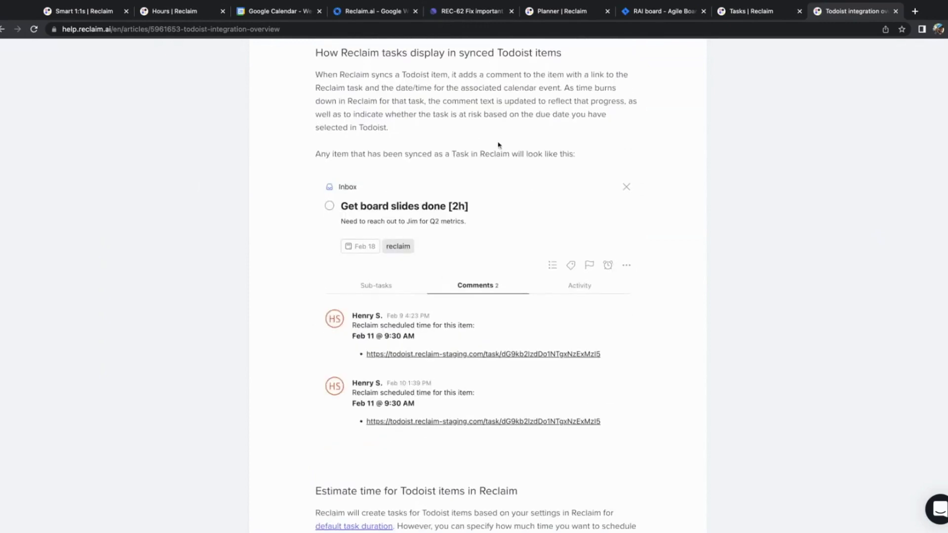
pyautogui.scroll(-8, 499, 145)
pyautogui.scroll(-1, 498, 259)
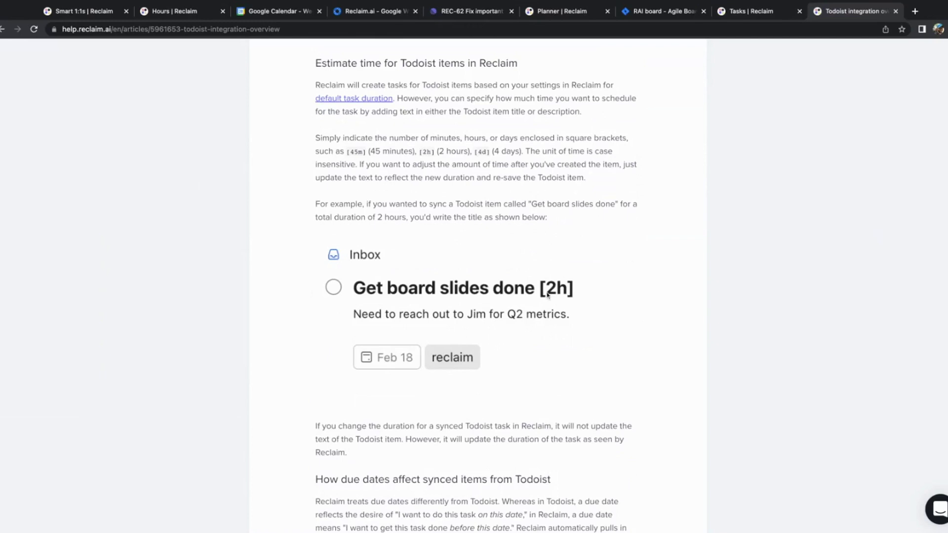
pyautogui.scroll(-1, 372, 110)
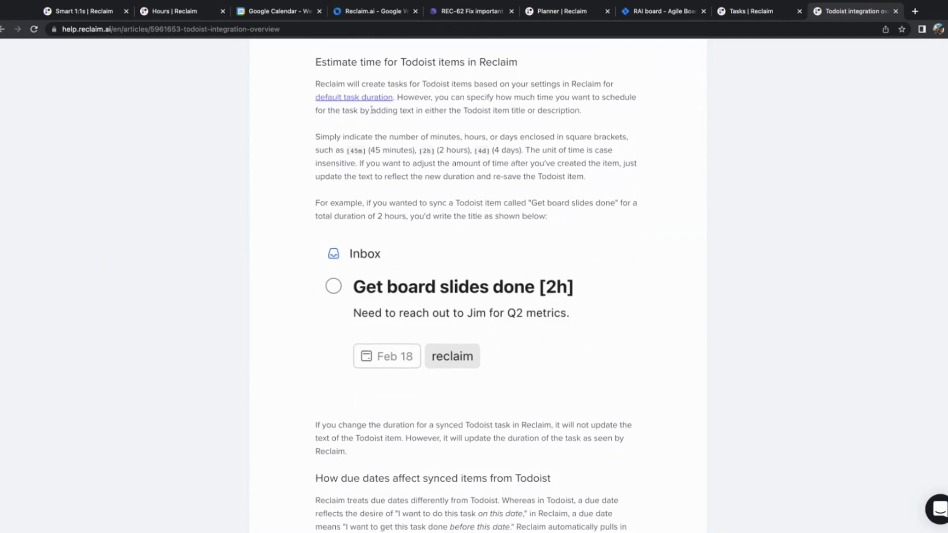
# Step: Check the default task settings on Reclaim's General settings page, then return to the Todoist integration article
pyautogui.hotkey('ctrl', 'shift', 'Tab')
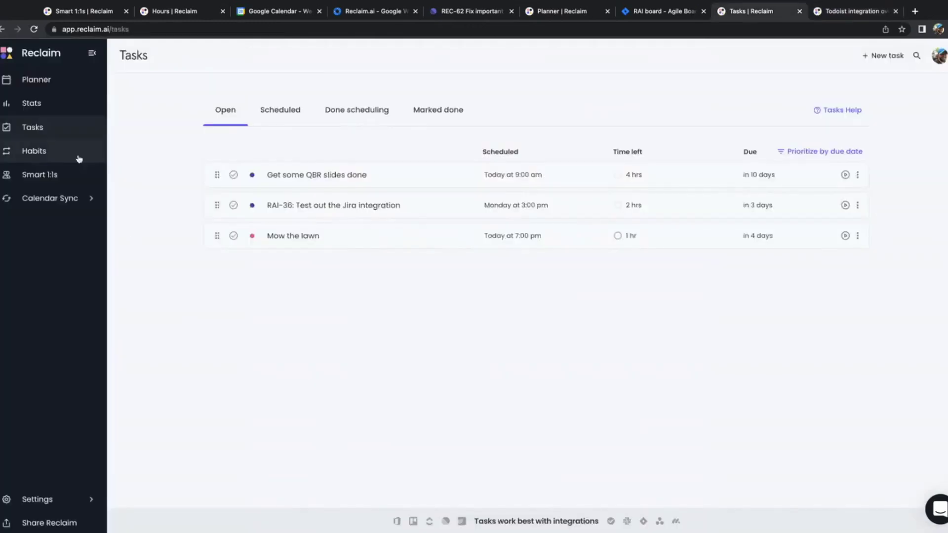
pyautogui.click(21, 500)
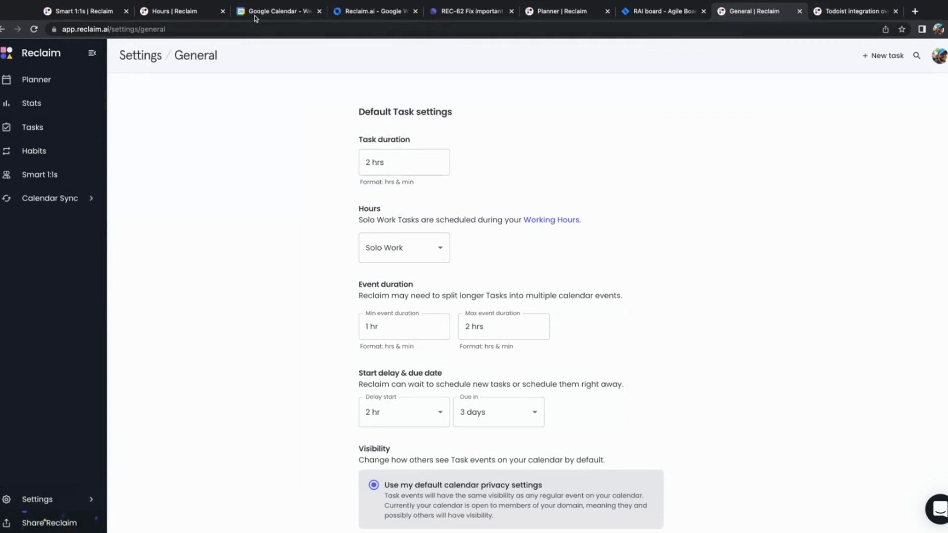
pyautogui.click(645, 18)
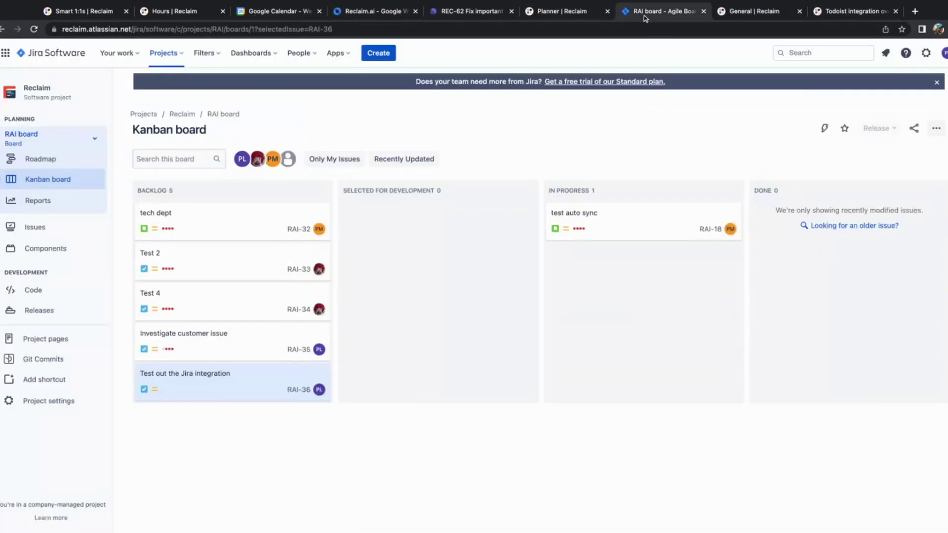
pyautogui.click(568, 13)
pyautogui.click(854, 10)
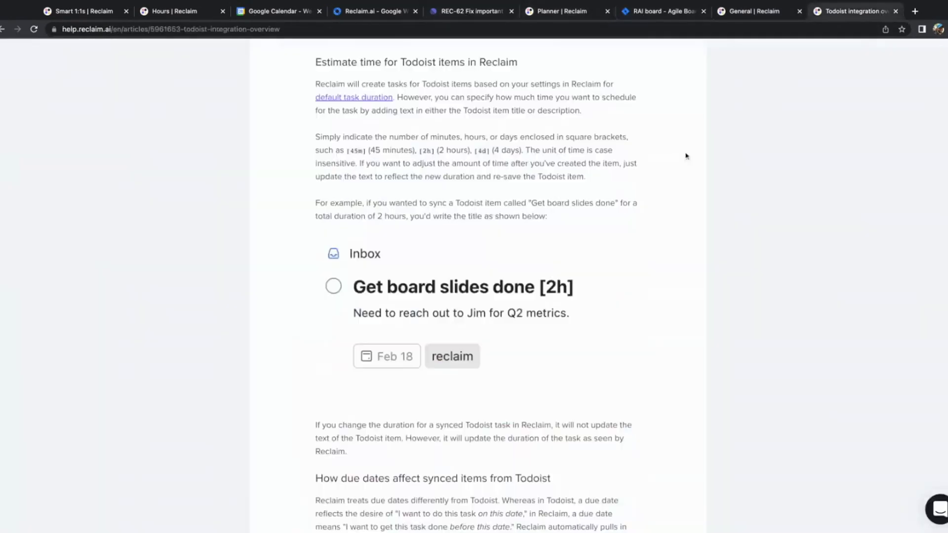
# Step: Read the sections on due dates and personal vs. work tasks, highlighting "(type:personal)", "(type:work)" and the "reclaim_personal" tag
pyautogui.scroll(-7, 435, 271)
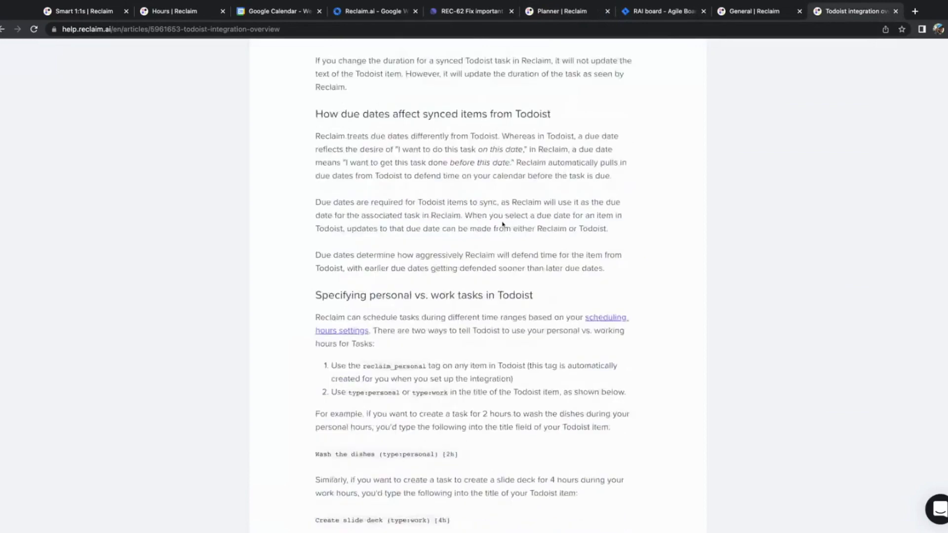
pyautogui.scroll(-3, 502, 224)
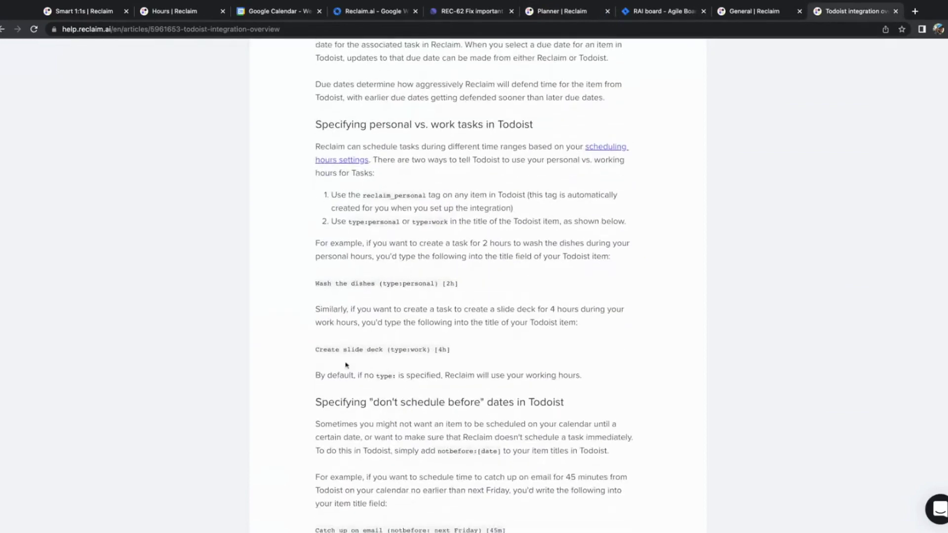
pyautogui.doubleClick(381, 284)
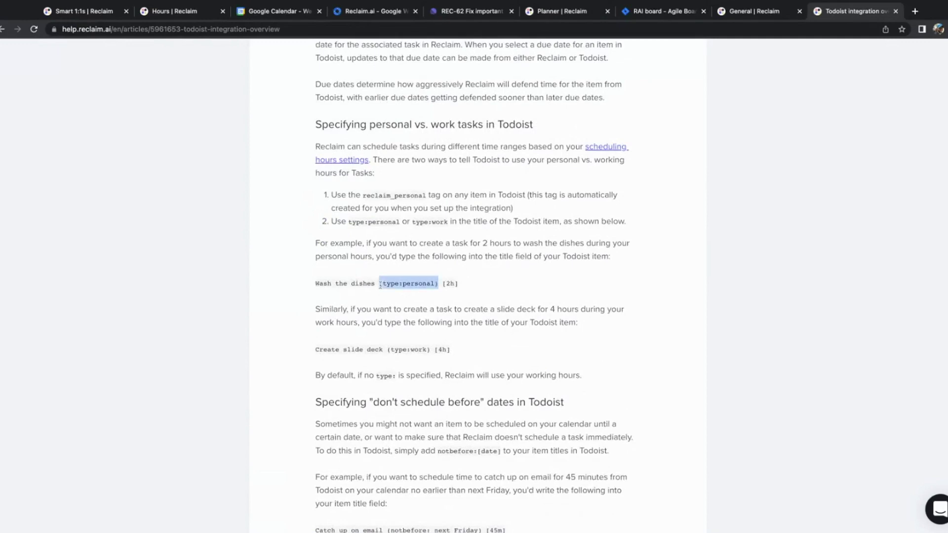
pyautogui.moveTo(387, 350); pyautogui.dragTo(423, 350)
pyautogui.doubleClick(387, 349)
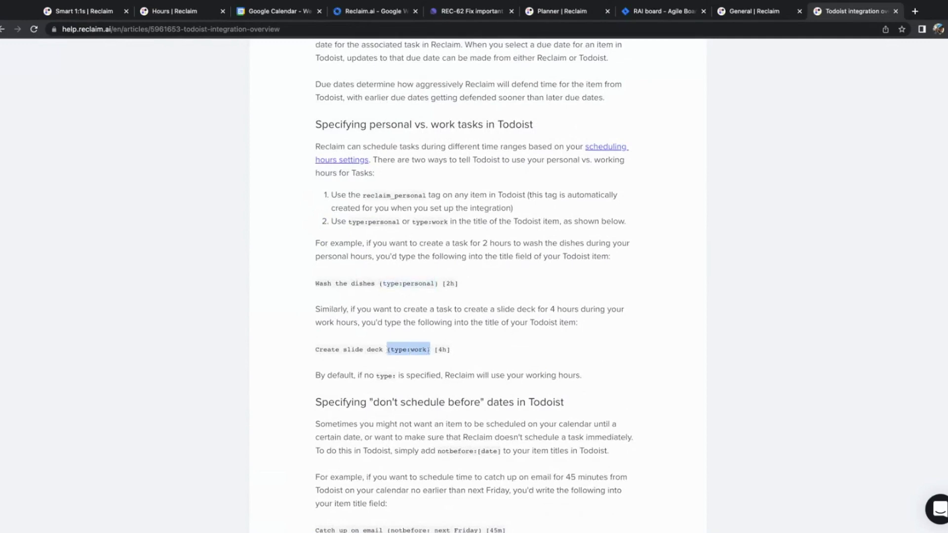
pyautogui.doubleClick(364, 195)
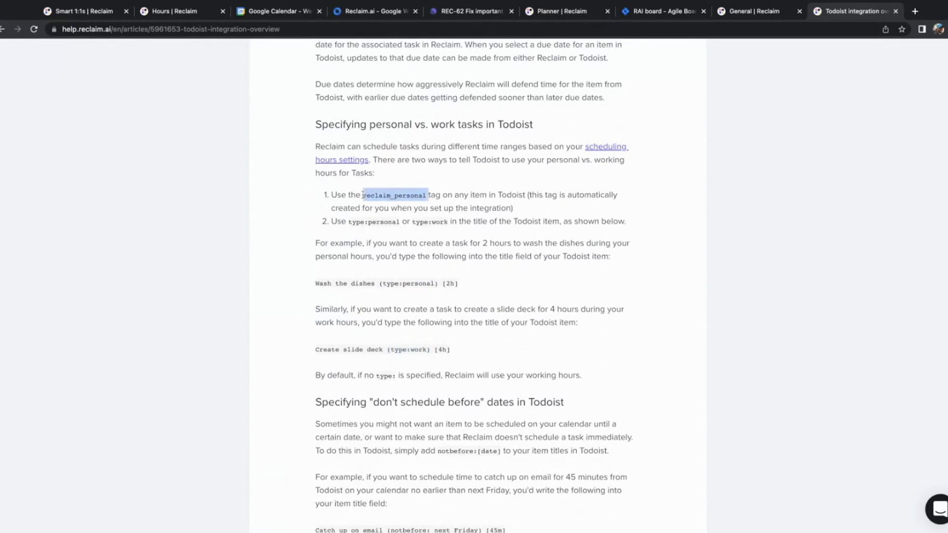
# Step: Read the "don't schedule before" section, highlighting the email and OKR review title examples and the "(notbefore: next Friday)" syntax
pyautogui.scroll(-1, 486, 185)
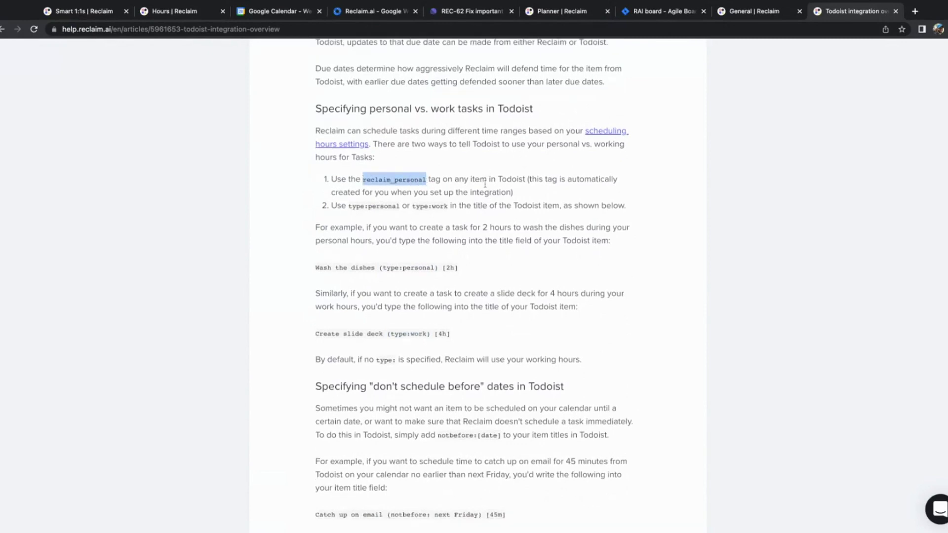
pyautogui.scroll(-2, 485, 185)
pyautogui.scroll(-12, 485, 187)
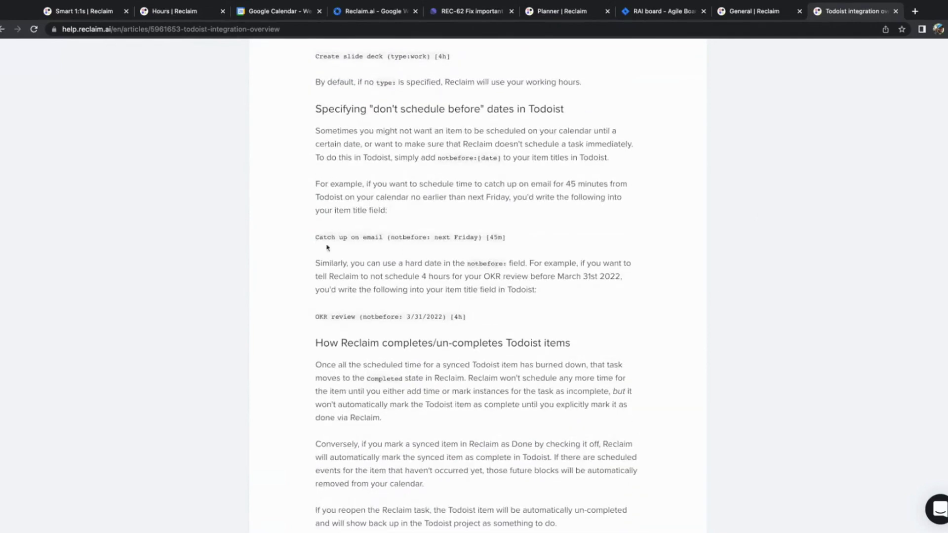
pyautogui.moveTo(313, 238); pyautogui.dragTo(505, 238)
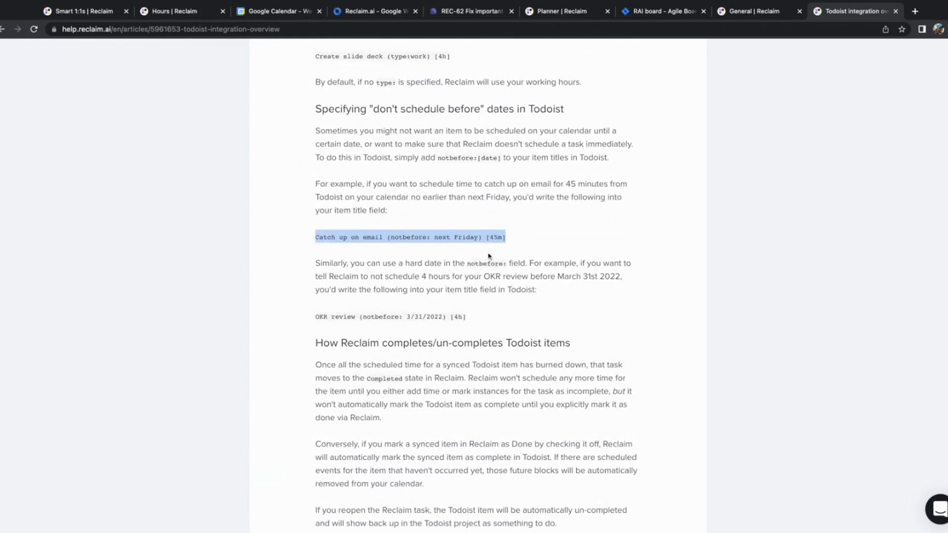
pyautogui.moveTo(317, 317); pyautogui.dragTo(469, 322)
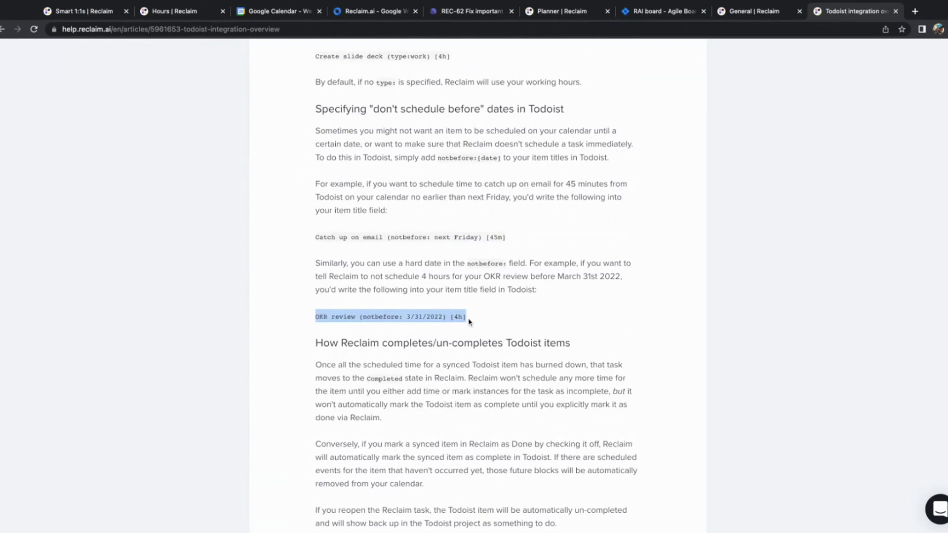
pyautogui.scroll(1, 470, 321)
pyautogui.moveTo(388, 244); pyautogui.dragTo(486, 244)
pyautogui.hotkey('shift', 'Left')
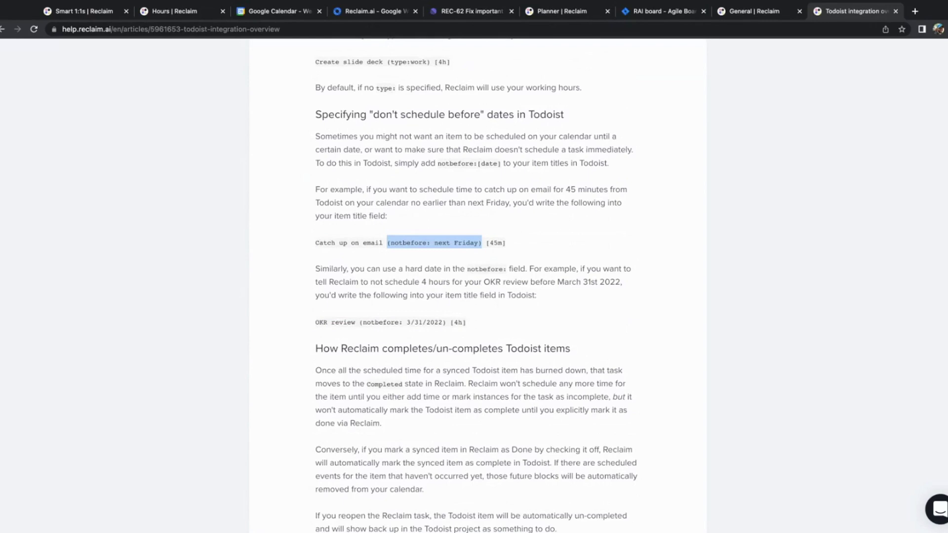
# Step: Read how Reclaim completes Todoist items, revisit the synced item comments example, and return to the article's beginning
pyautogui.scroll(-5, 469, 259)
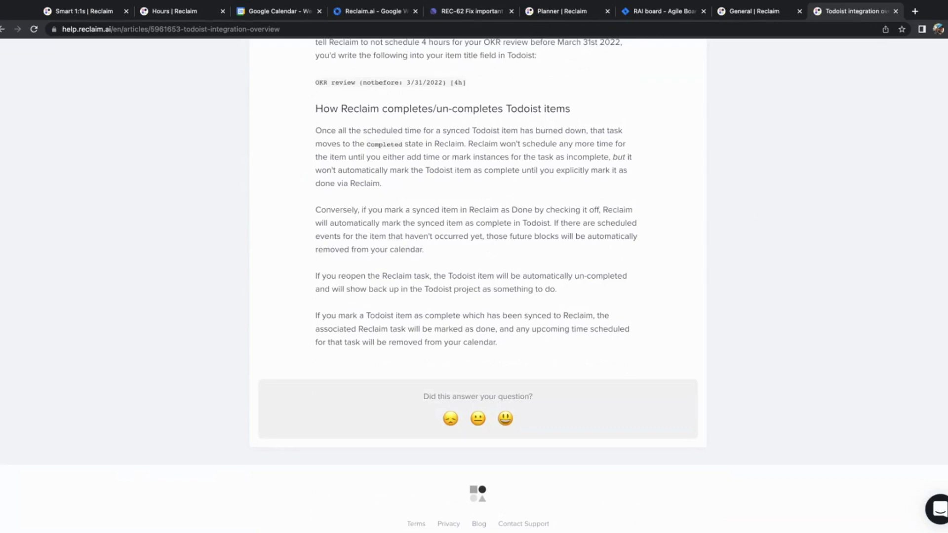
pyautogui.scroll(15, 407, 131)
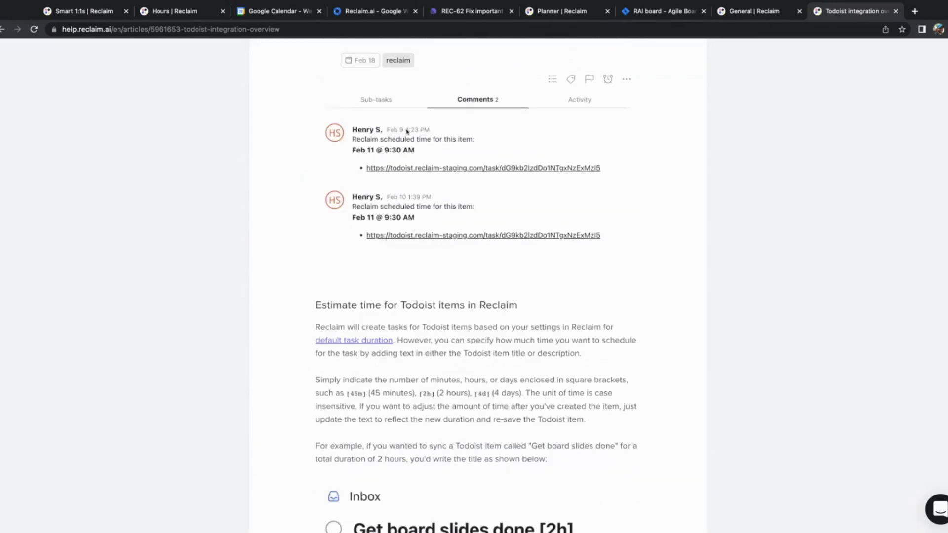
pyautogui.scroll(3, 543, 195)
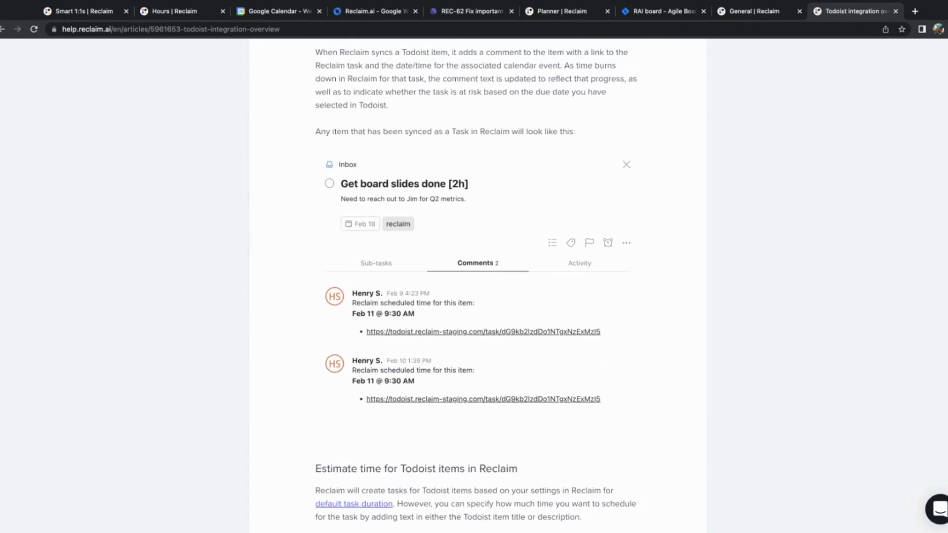
pyautogui.scroll(10, 538, 216)
pyautogui.scroll(15, 539, 216)
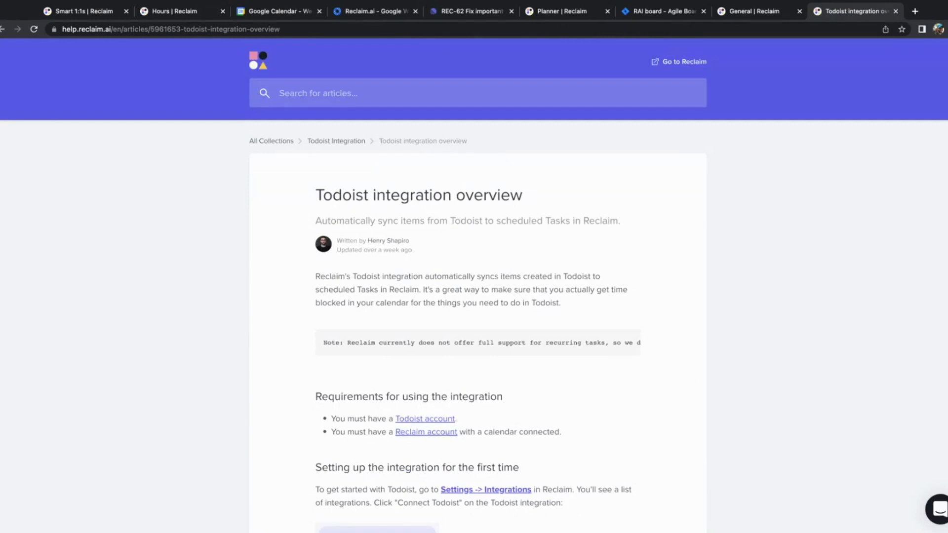
# Step: Open Reclaim's Planner in place of the Smart 1:1s page, check the Google Calendar week view, and return to the Planner
pyautogui.press('super+4')
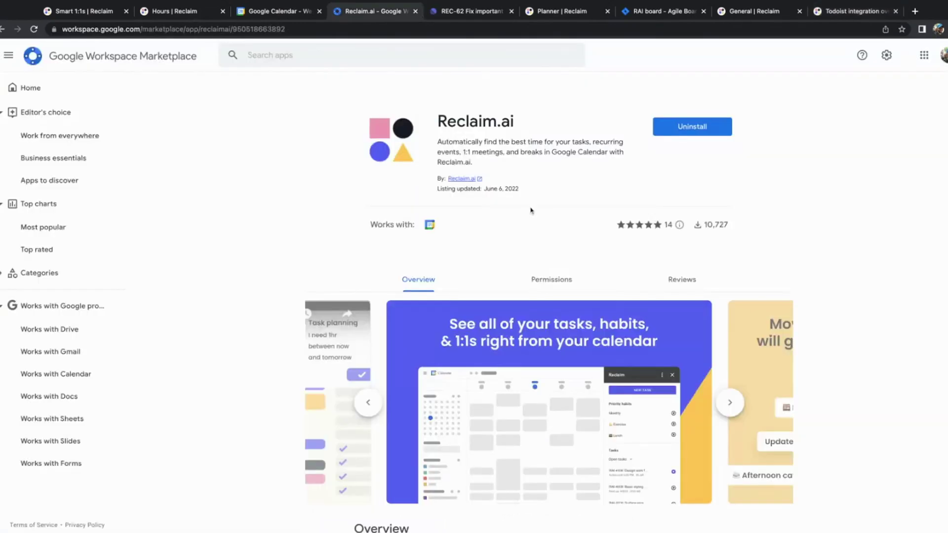
pyautogui.click(88, 12)
pyautogui.click(40, 82)
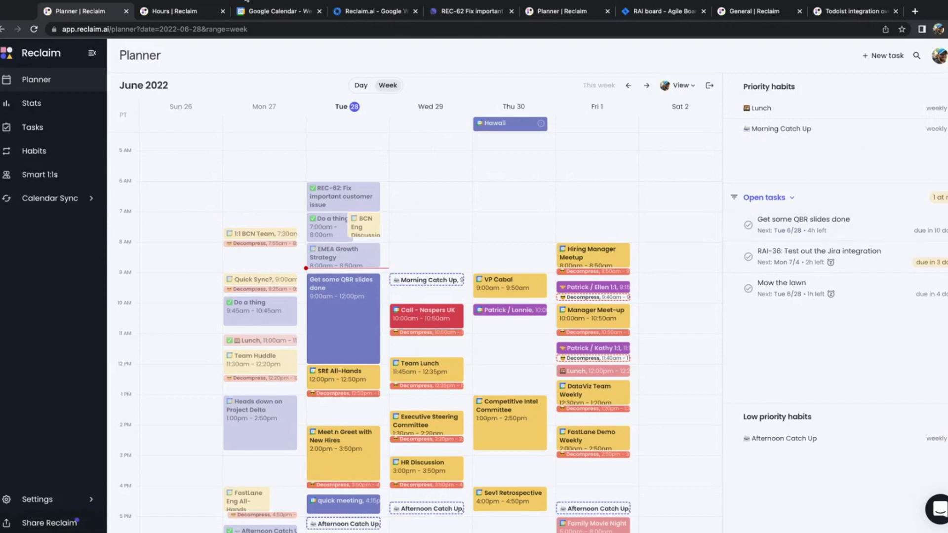
pyautogui.click(243, 8)
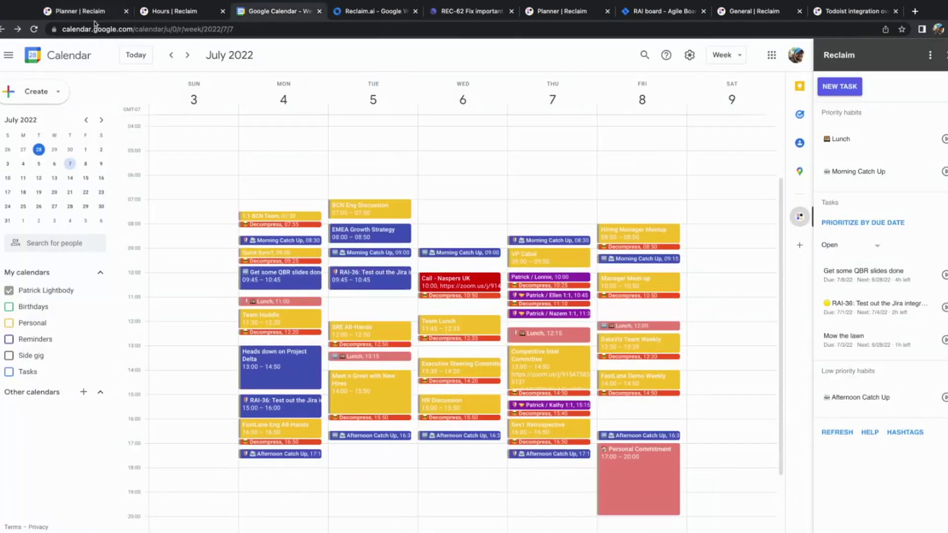
pyautogui.click(97, 13)
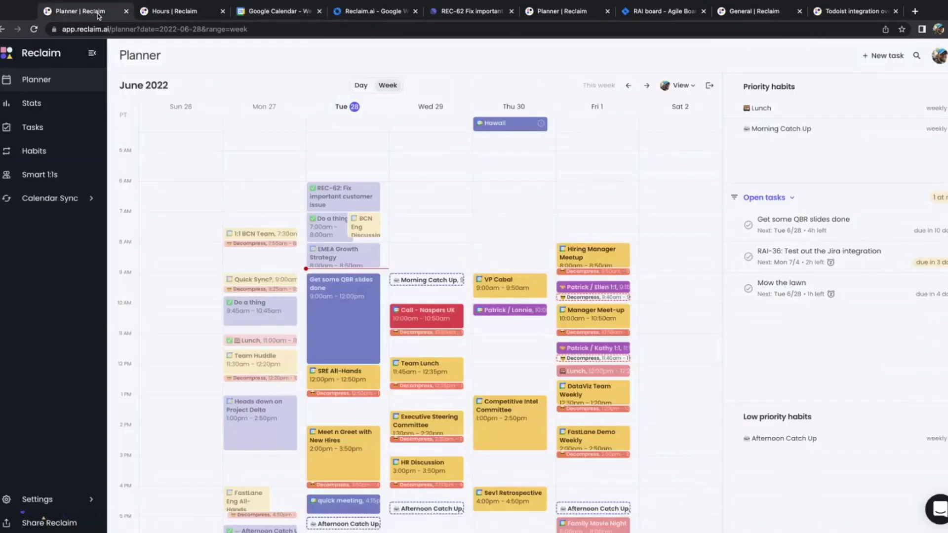